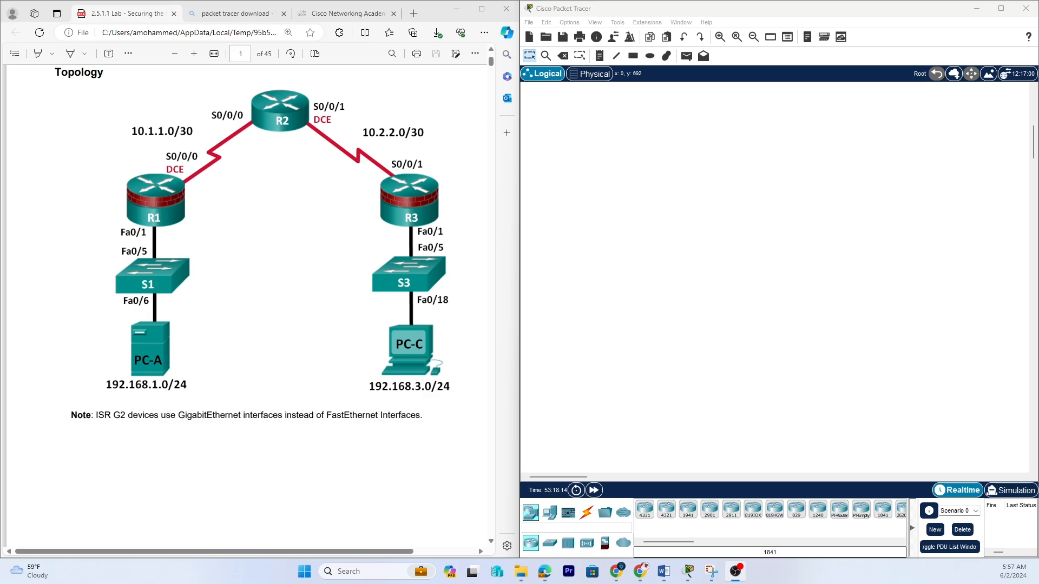
# Review the lab PDF's topology, IP addressing table and objectives, highlighting the Part 1 tasks.
pyautogui.scroll(-10, 311, 244)
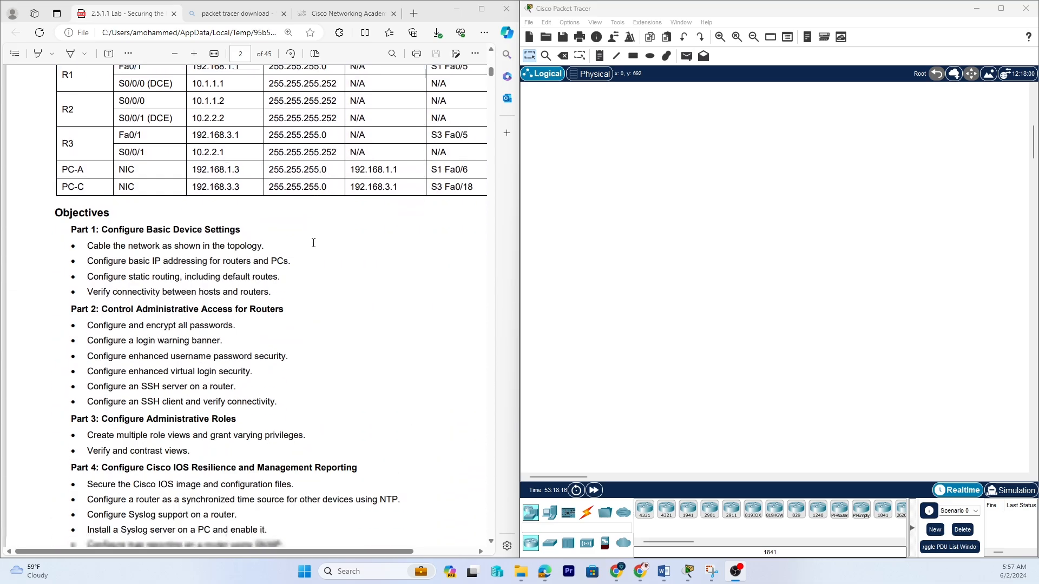
pyautogui.scroll(3, 310, 243)
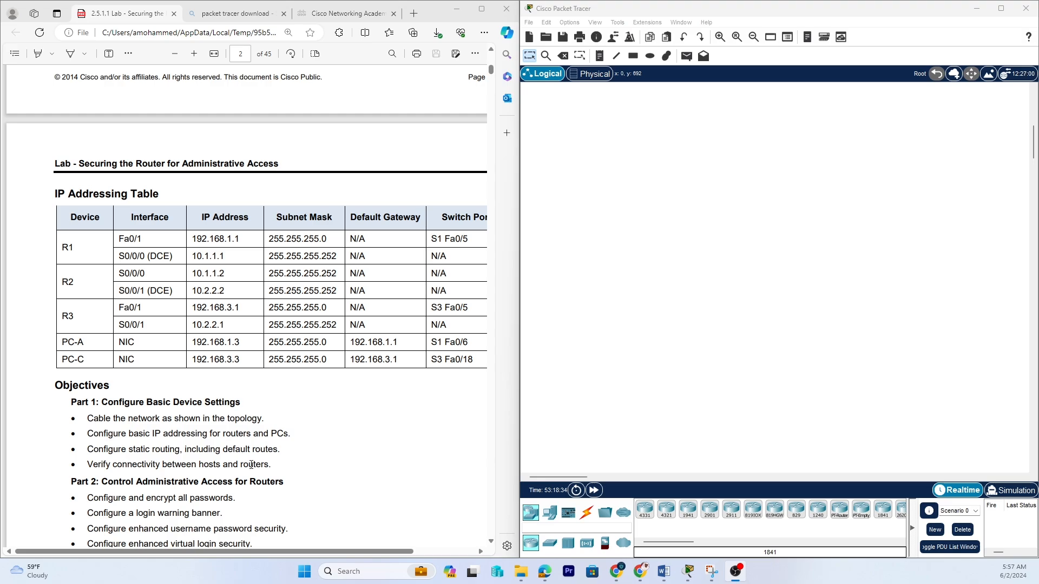
pyautogui.moveTo(87, 420); pyautogui.dragTo(269, 417)
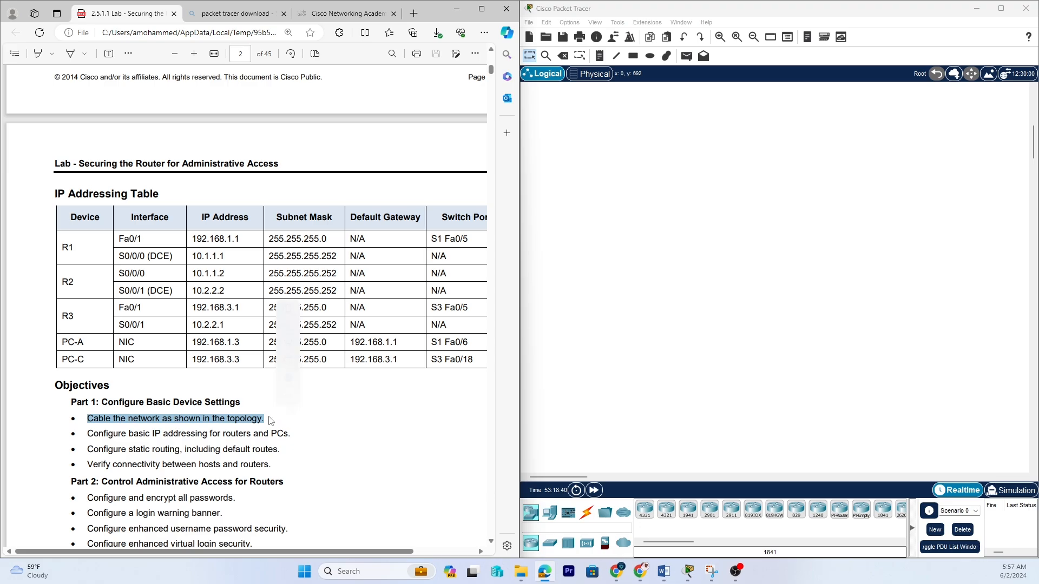
pyautogui.moveTo(86, 434); pyautogui.dragTo(291, 434)
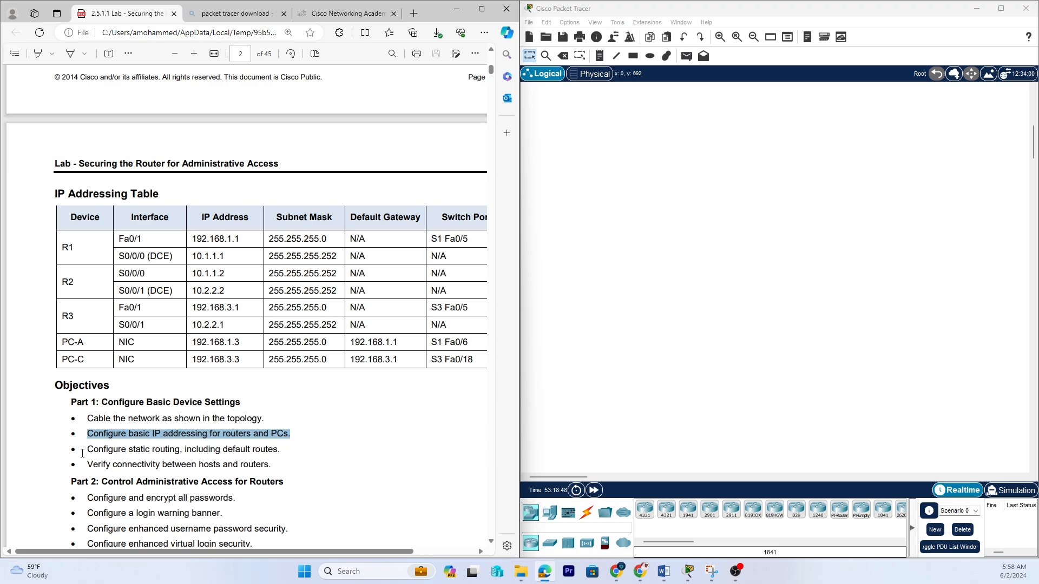
pyautogui.moveTo(84, 452); pyautogui.dragTo(286, 453)
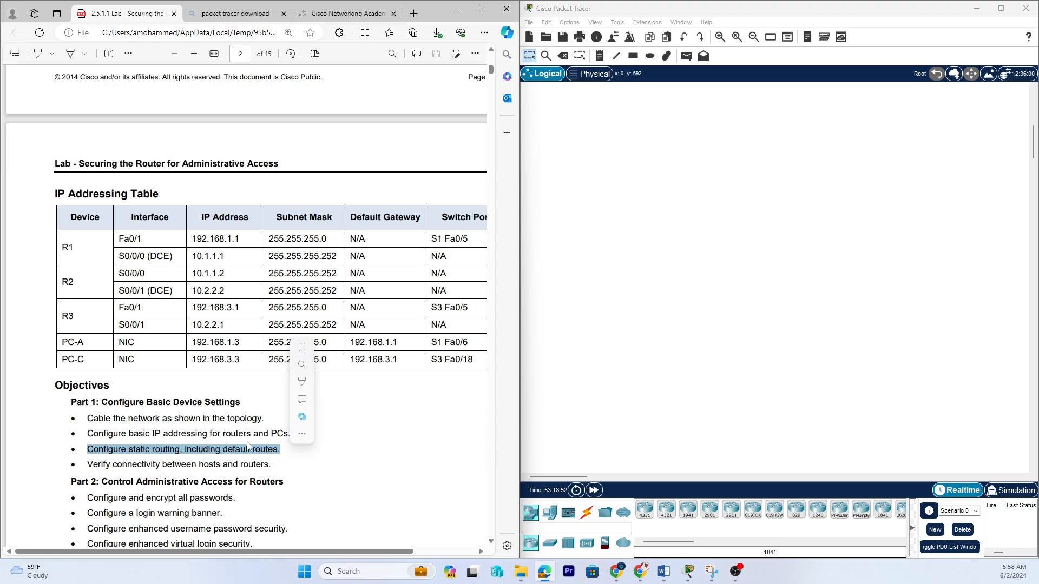
pyautogui.scroll(10, 248, 446)
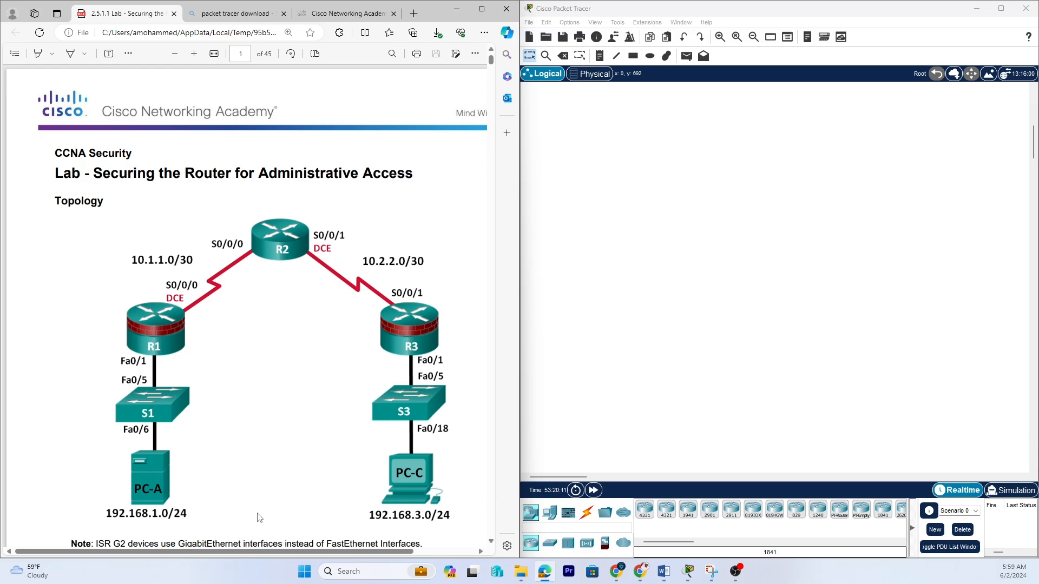
pyautogui.scroll(-10, 321, 439)
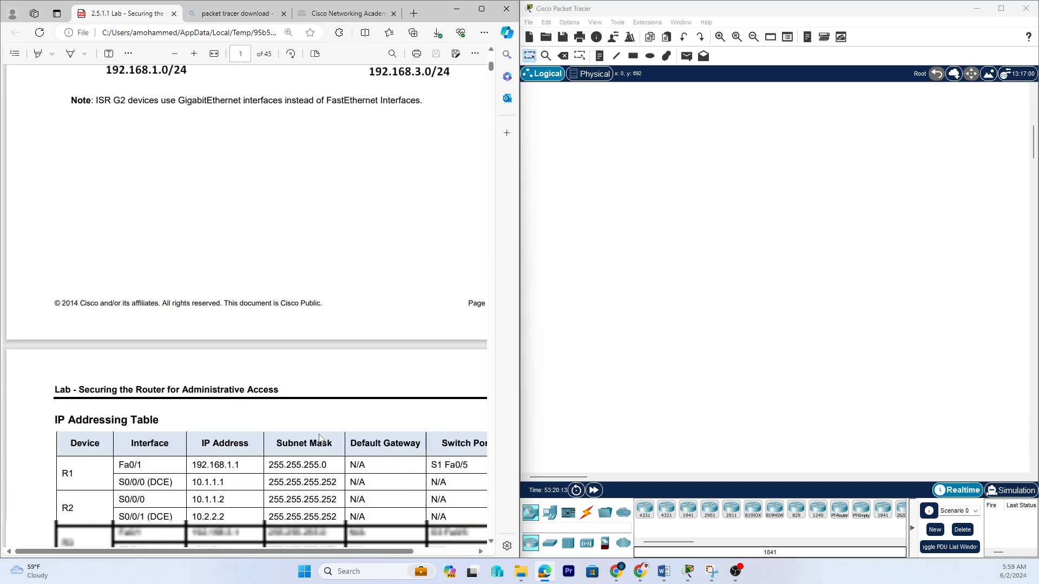
pyautogui.scroll(-10, 321, 439)
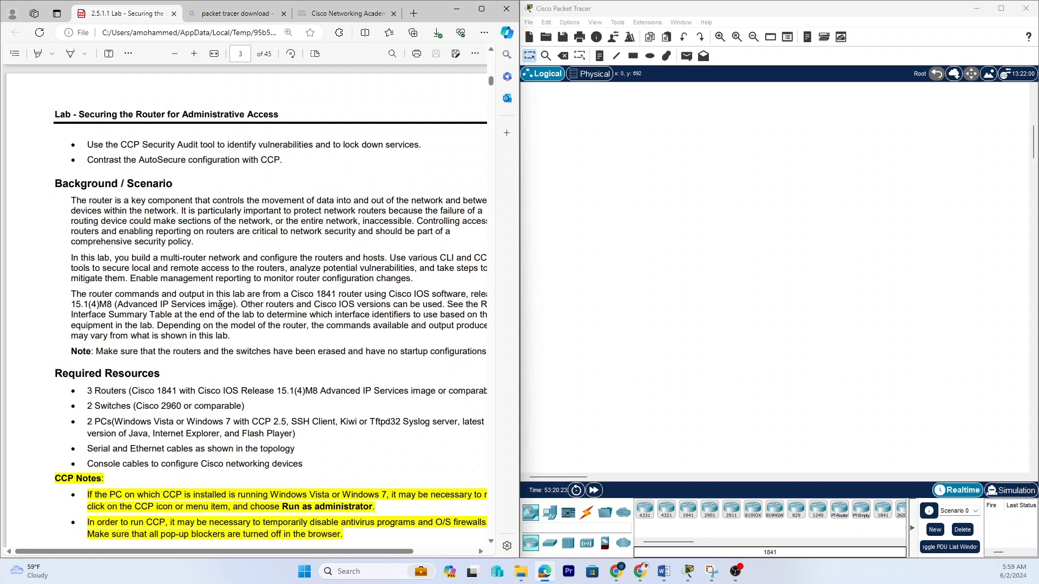
pyautogui.moveTo(69, 294); pyautogui.dragTo(165, 289)
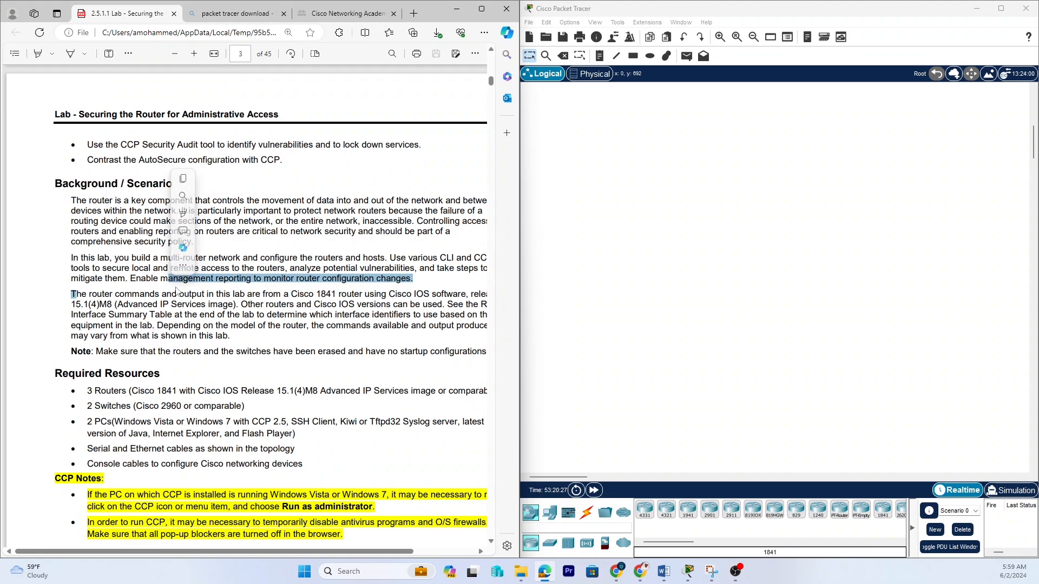
# Zoom into the lab PDF and read the Background / Scenario section about the Cisco 1841 router.
pyautogui.click(194, 53)
pyautogui.click(195, 54)
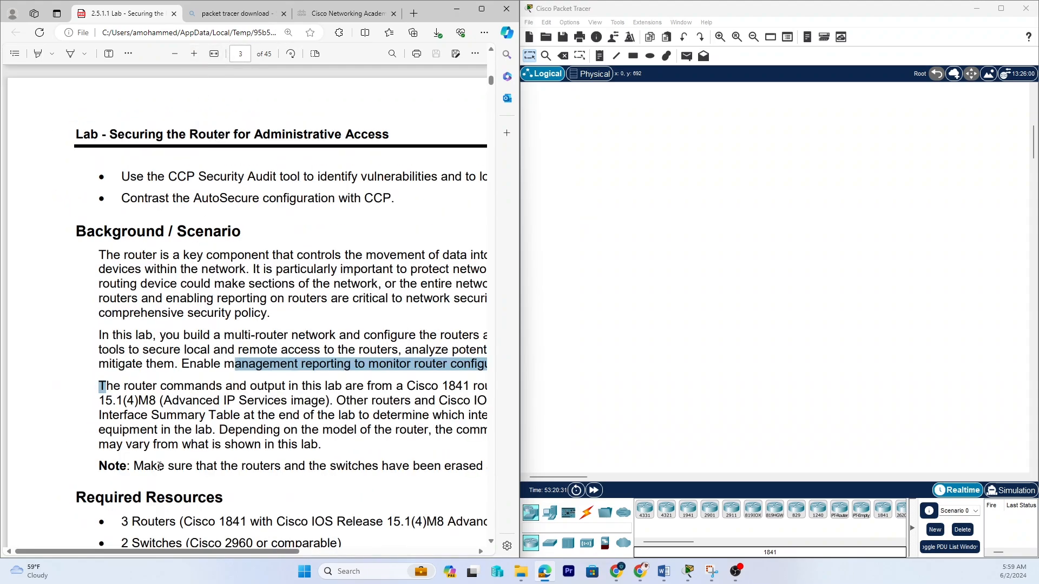
pyautogui.moveTo(89, 553); pyautogui.dragTo(132, 555)
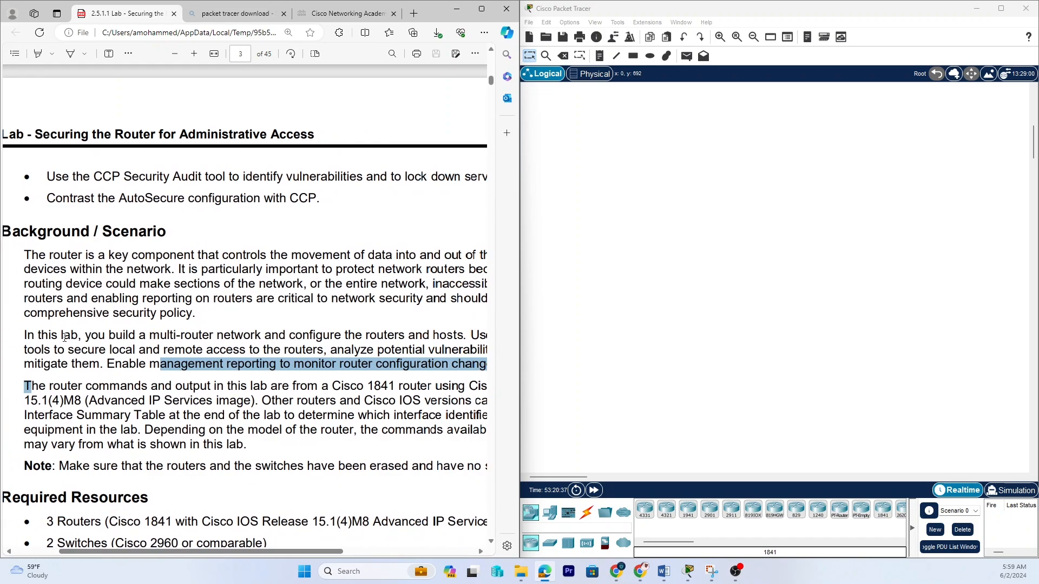
pyautogui.moveTo(38, 335); pyautogui.dragTo(47, 335)
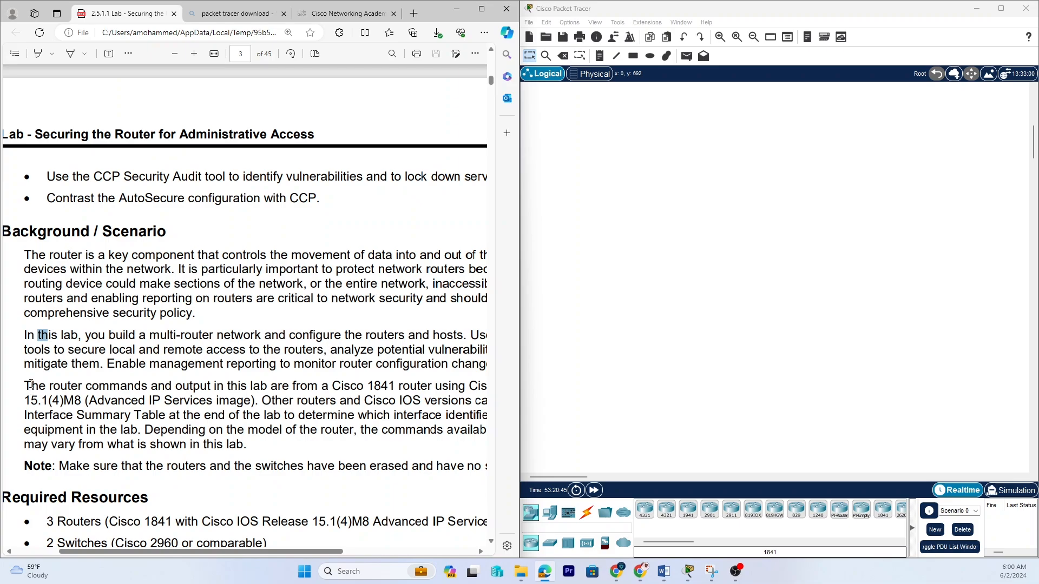
pyautogui.moveTo(25, 386); pyautogui.dragTo(79, 387)
pyautogui.moveTo(138, 391); pyautogui.dragTo(416, 390)
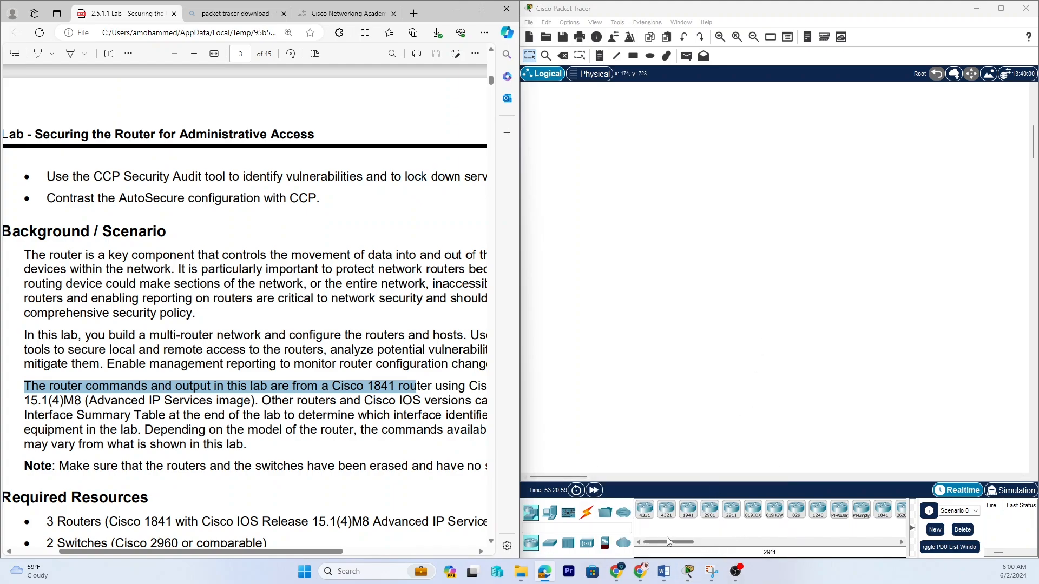
# Read the Required Resources list for the routers, switches and PCs needed.
pyautogui.moveTo(669, 548); pyautogui.dragTo(687, 548)
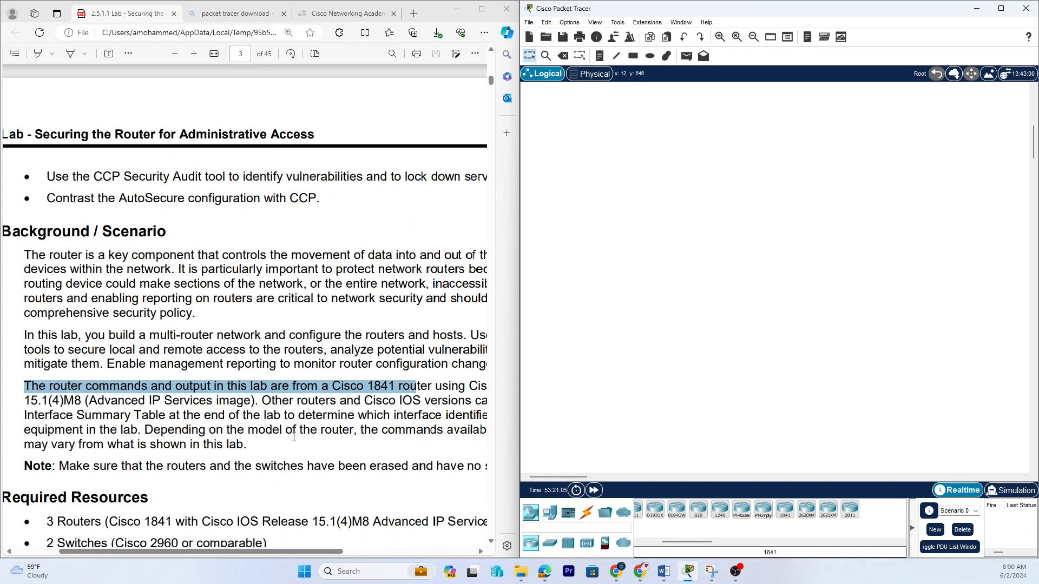
pyautogui.scroll(-3, 283, 435)
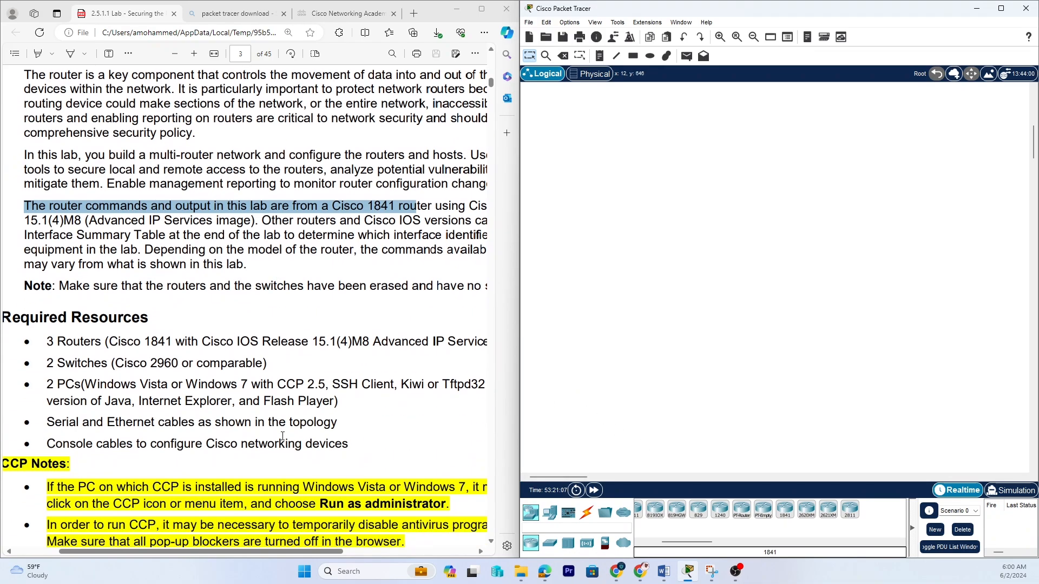
pyautogui.moveTo(38, 337); pyautogui.dragTo(361, 347)
pyautogui.click(115, 341)
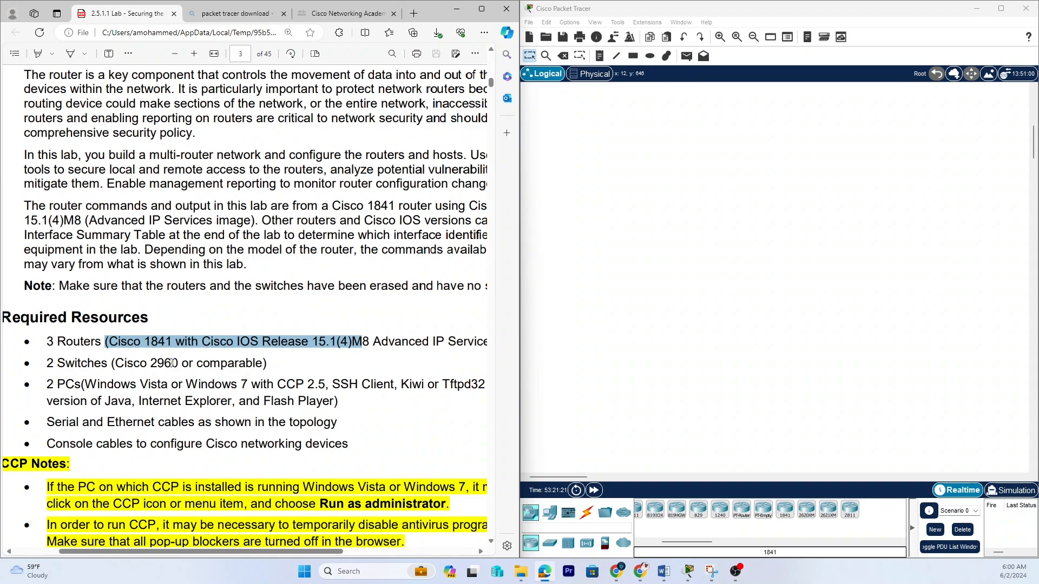
pyautogui.moveTo(139, 363); pyautogui.dragTo(192, 364)
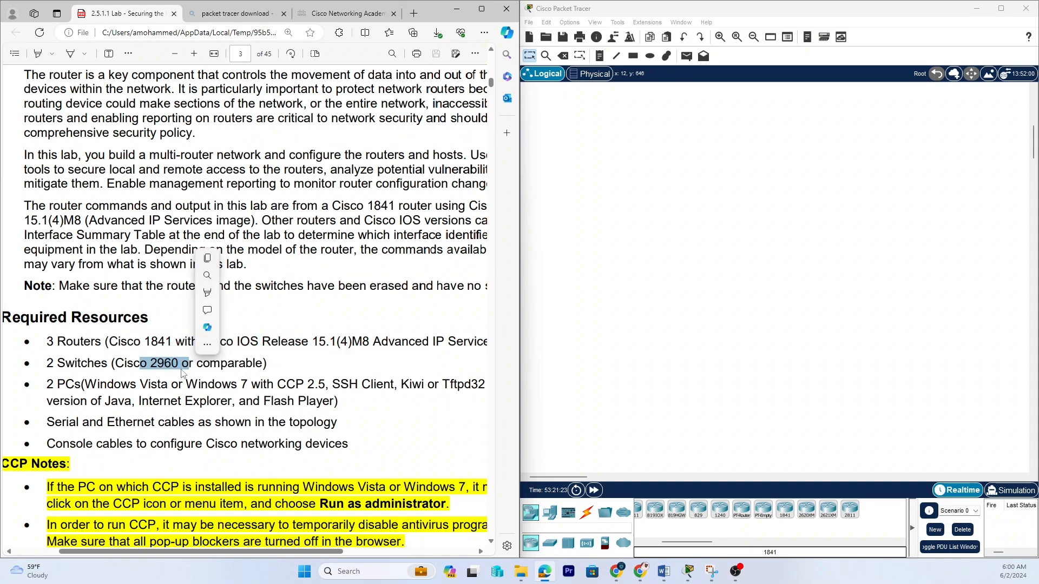
pyautogui.moveTo(49, 384); pyautogui.dragTo(101, 401)
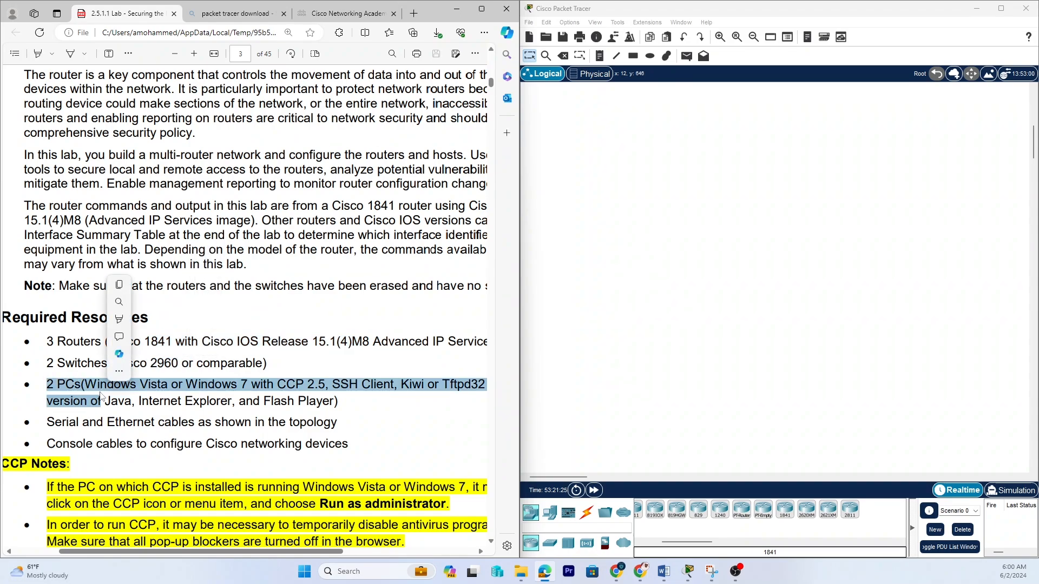
pyautogui.click(211, 366)
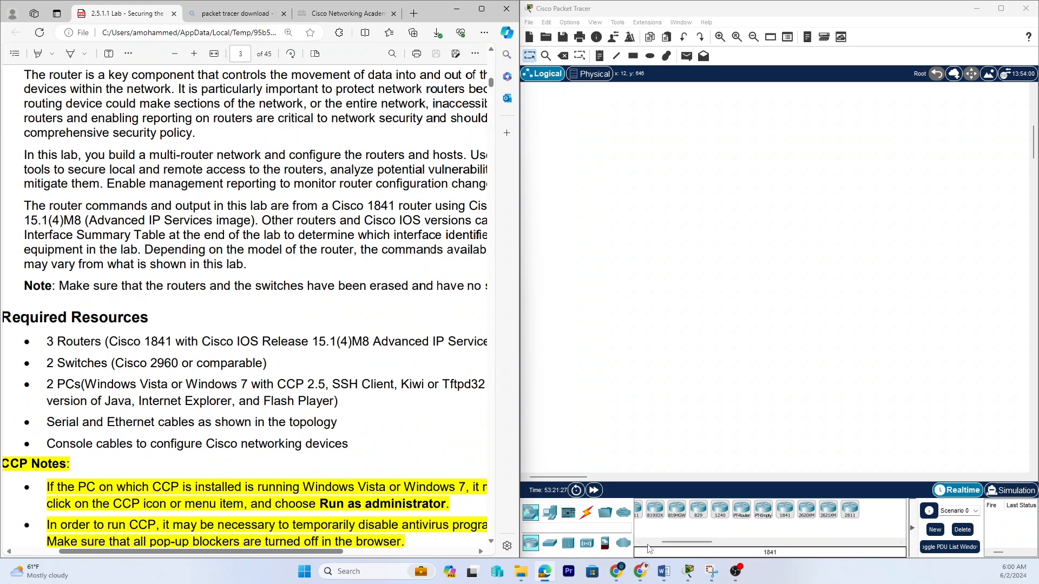
# Place three 1841 routers on the logical workspace, with Router2 highest and Router1 moved slightly lower.
pyautogui.moveTo(784, 510); pyautogui.dragTo(656, 195)
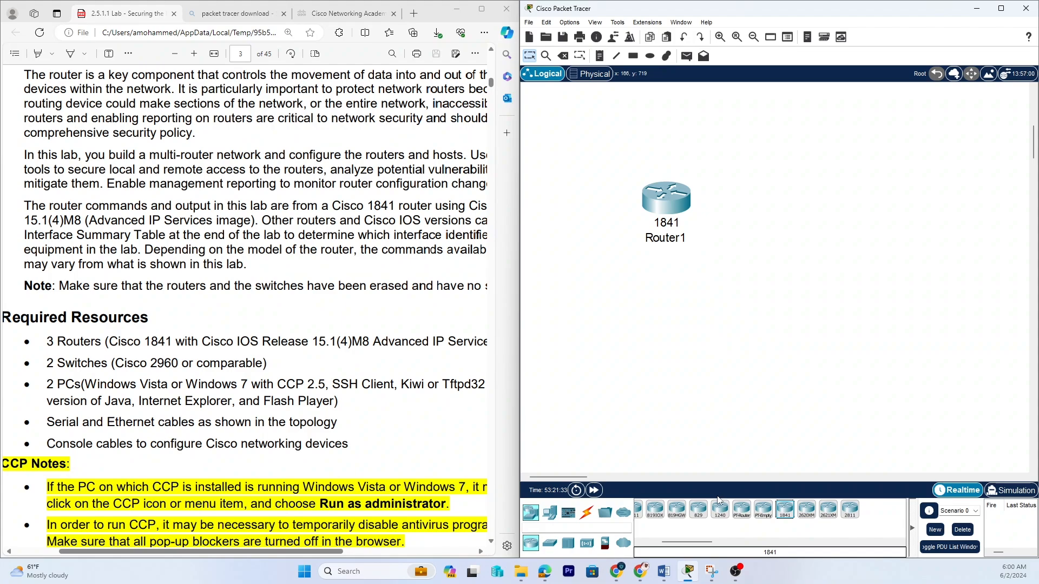
pyautogui.moveTo(785, 513); pyautogui.dragTo(764, 171)
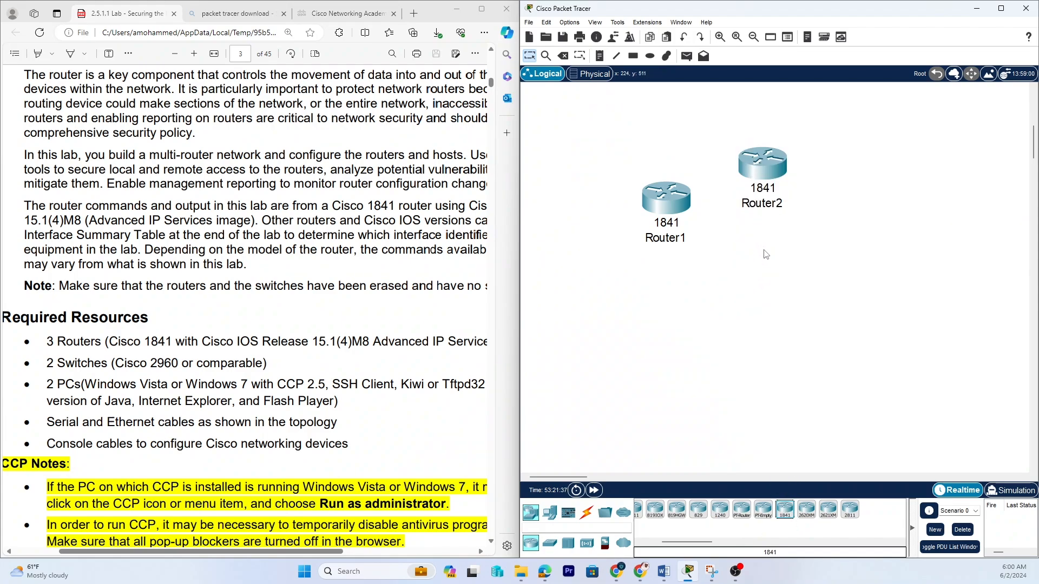
pyautogui.moveTo(785, 511); pyautogui.dragTo(877, 243)
pyautogui.moveTo(672, 208); pyautogui.dragTo(672, 253)
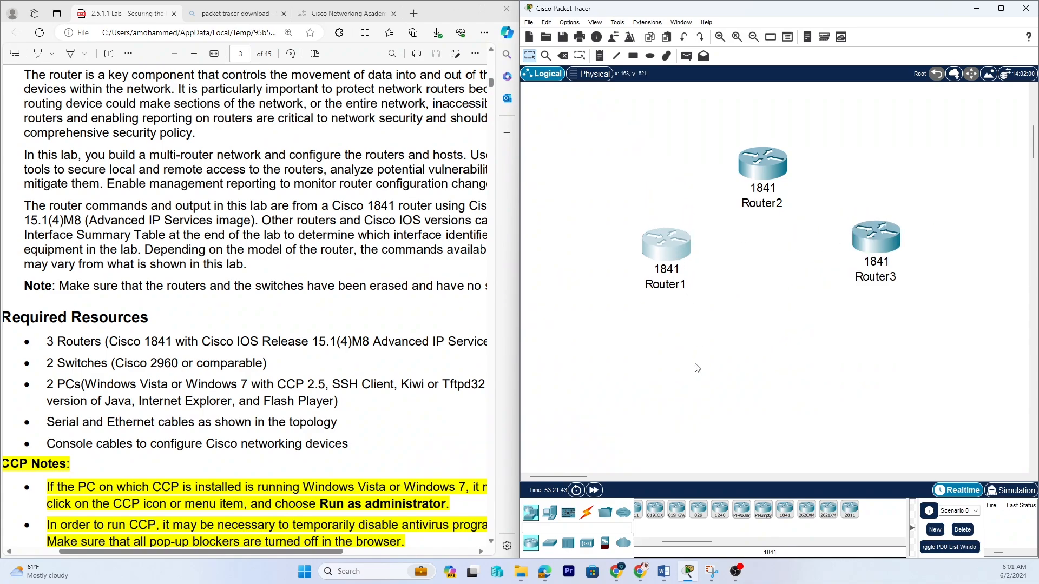
# Add two 2960-24TT switches, one below Router1 and one below Router3.
pyautogui.click(551, 544)
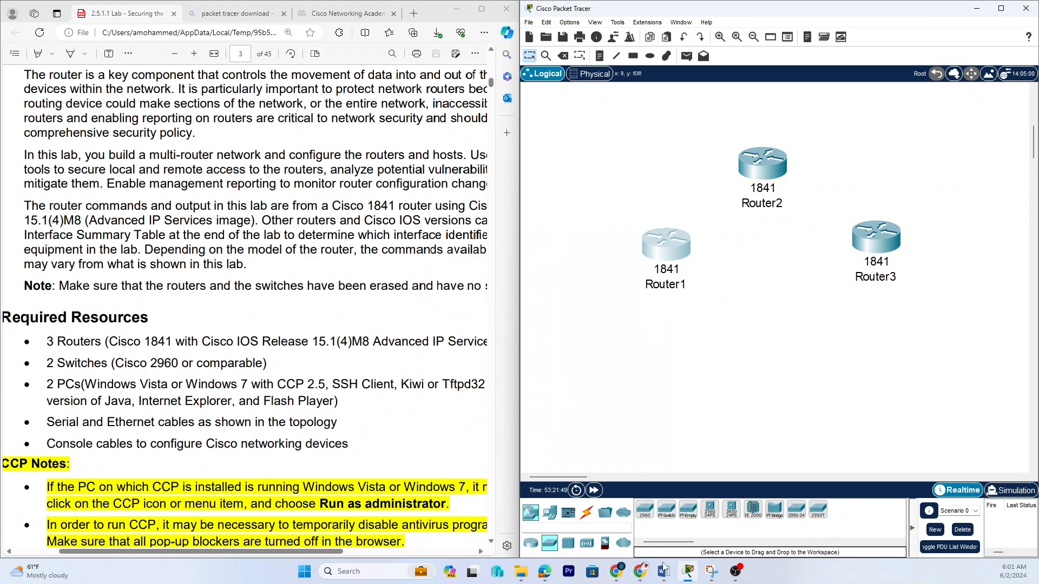
pyautogui.moveTo(644, 513); pyautogui.dragTo(669, 349)
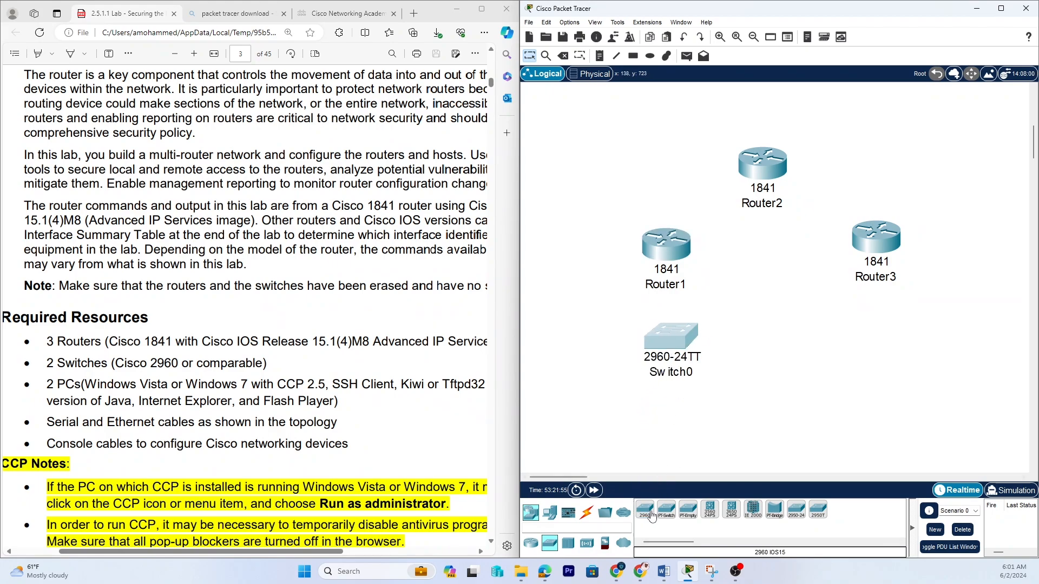
pyautogui.moveTo(646, 514); pyautogui.dragTo(869, 346)
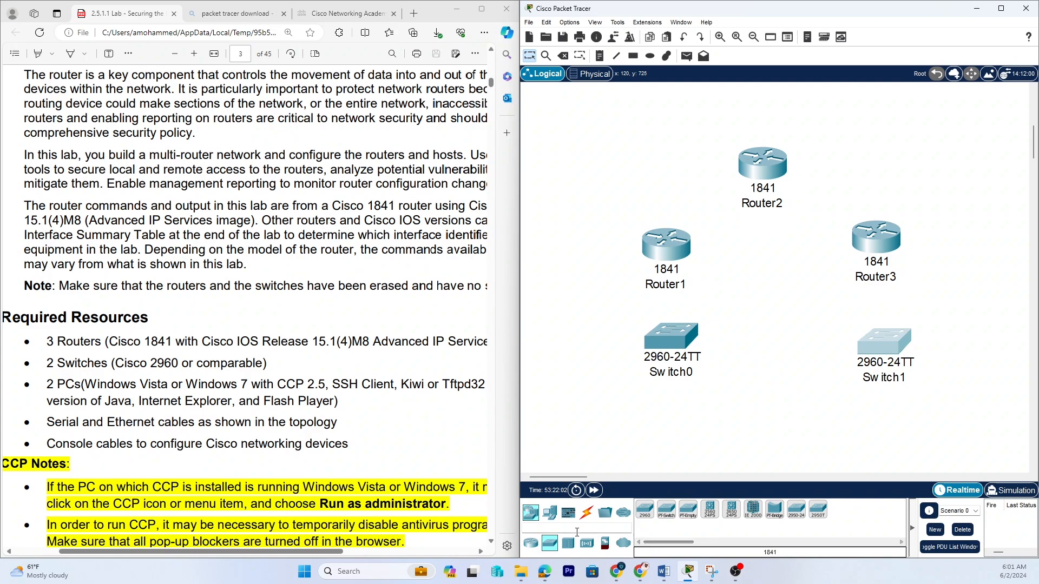
# Add two PC-PT hosts, one below each switch.
pyautogui.click(550, 514)
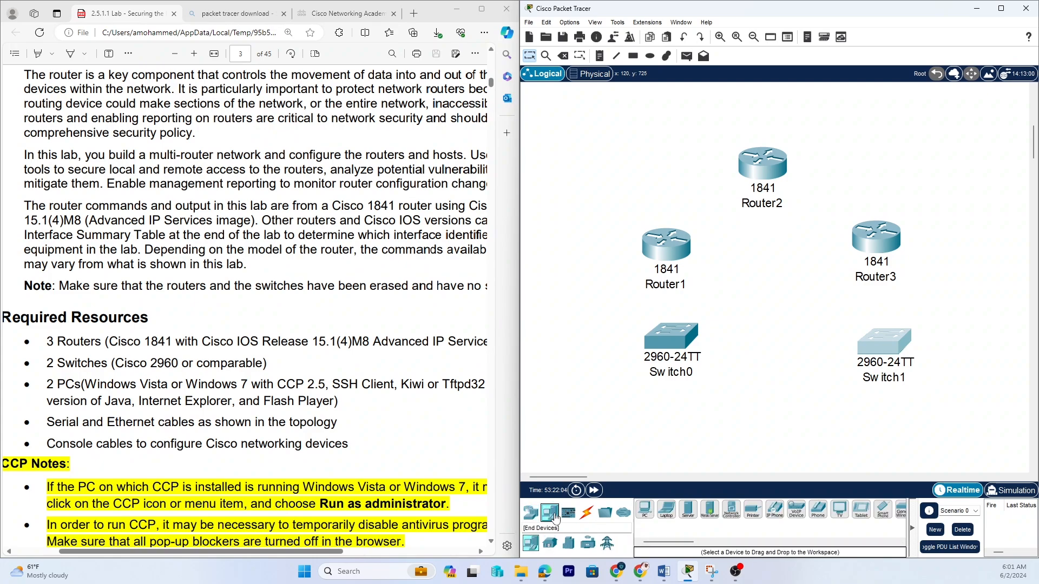
pyautogui.click(644, 509)
pyautogui.click(664, 432)
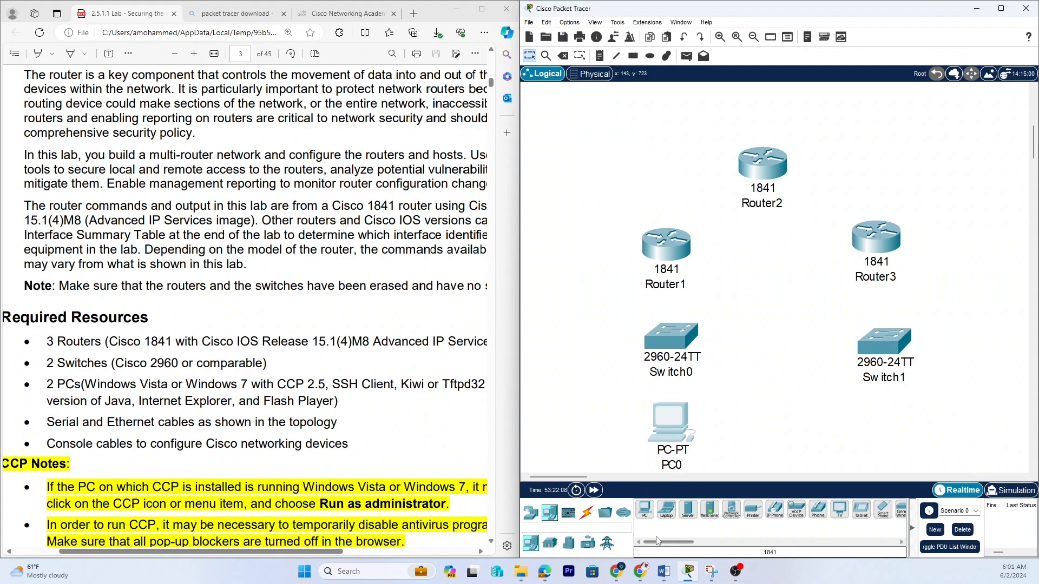
pyautogui.click(652, 508)
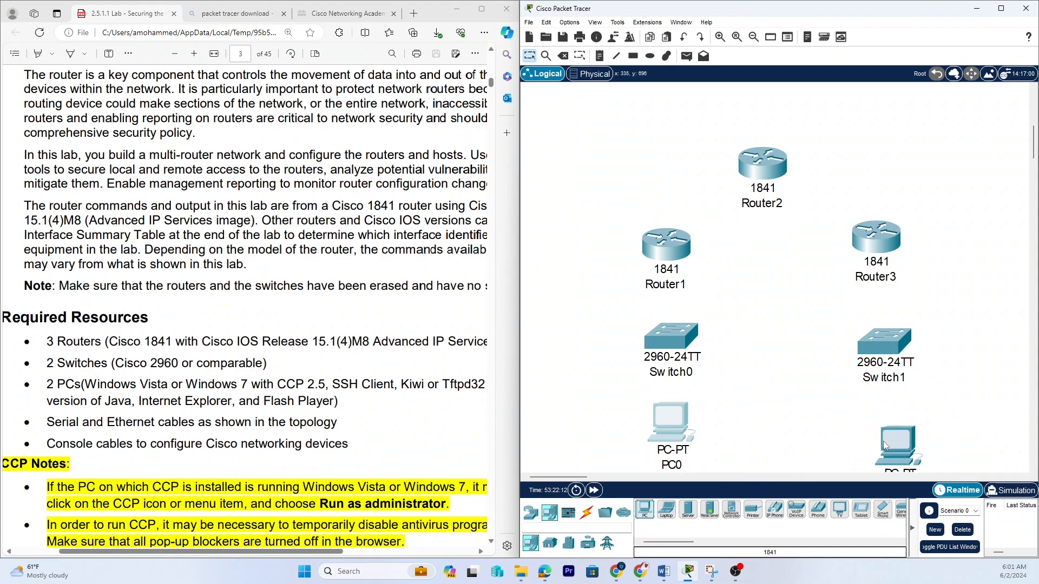
pyautogui.click(881, 427)
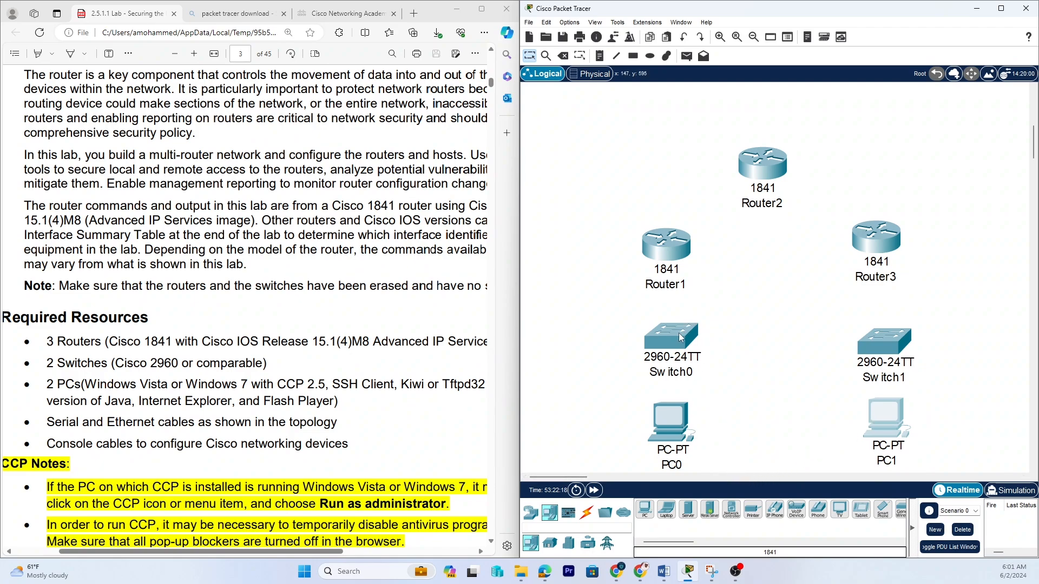
# Nudge both switches and both PCs slightly to align them under their routers.
pyautogui.moveTo(677, 346); pyautogui.dragTo(670, 340)
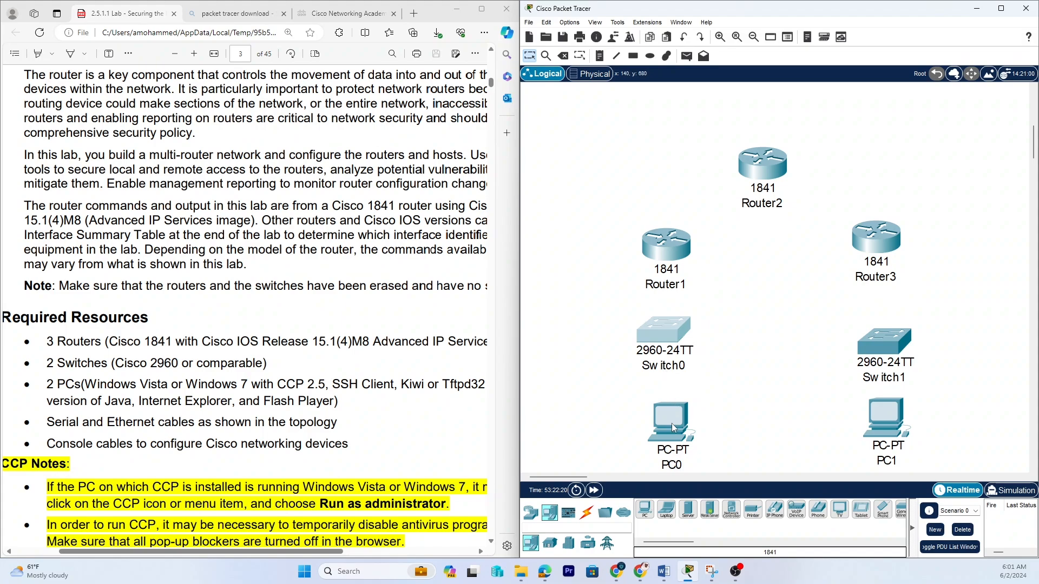
pyautogui.moveTo(672, 423); pyautogui.dragTo(661, 414)
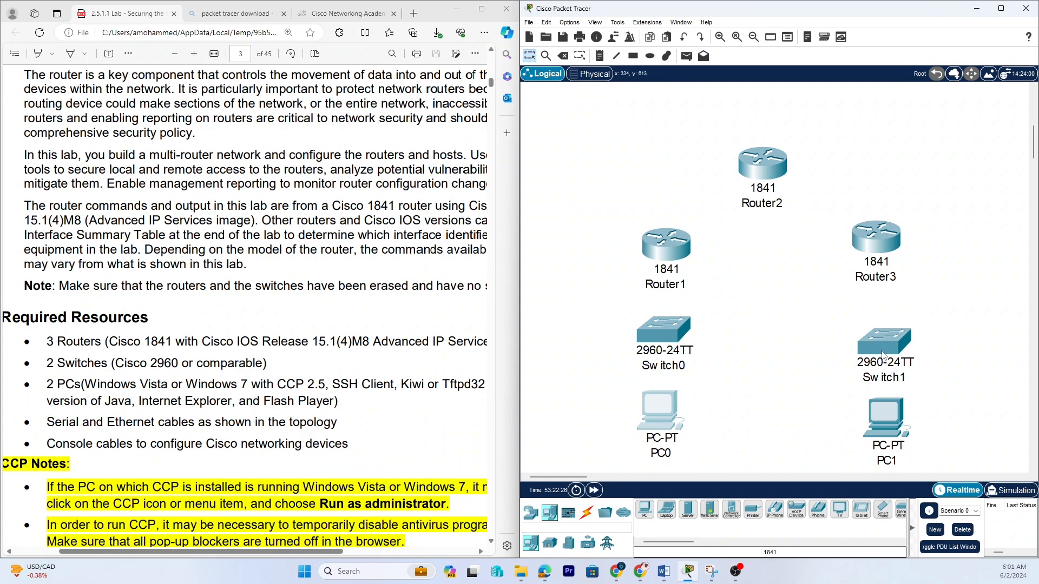
pyautogui.moveTo(892, 349); pyautogui.dragTo(879, 331)
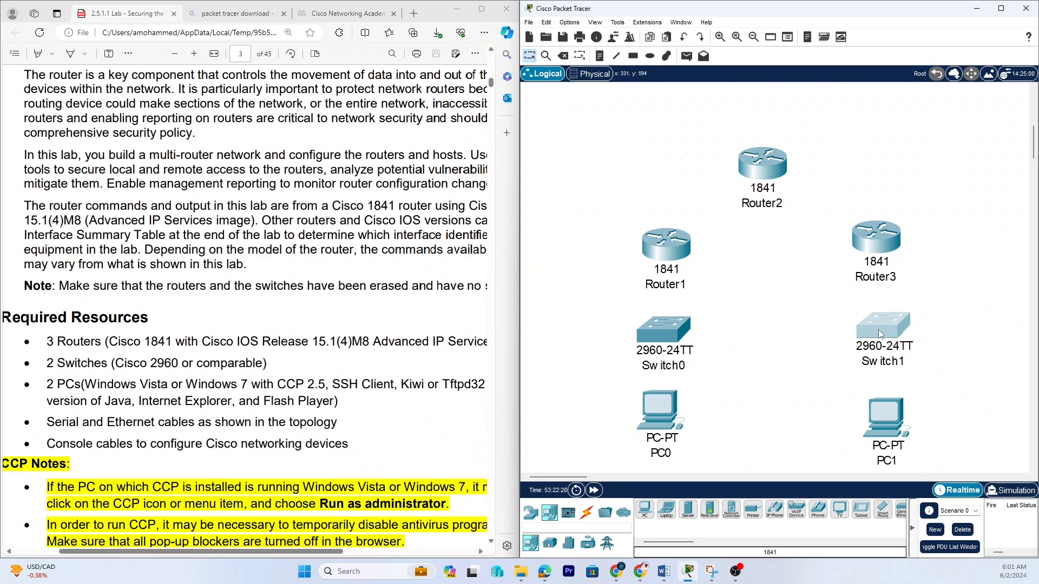
pyautogui.moveTo(898, 426); pyautogui.dragTo(895, 414)
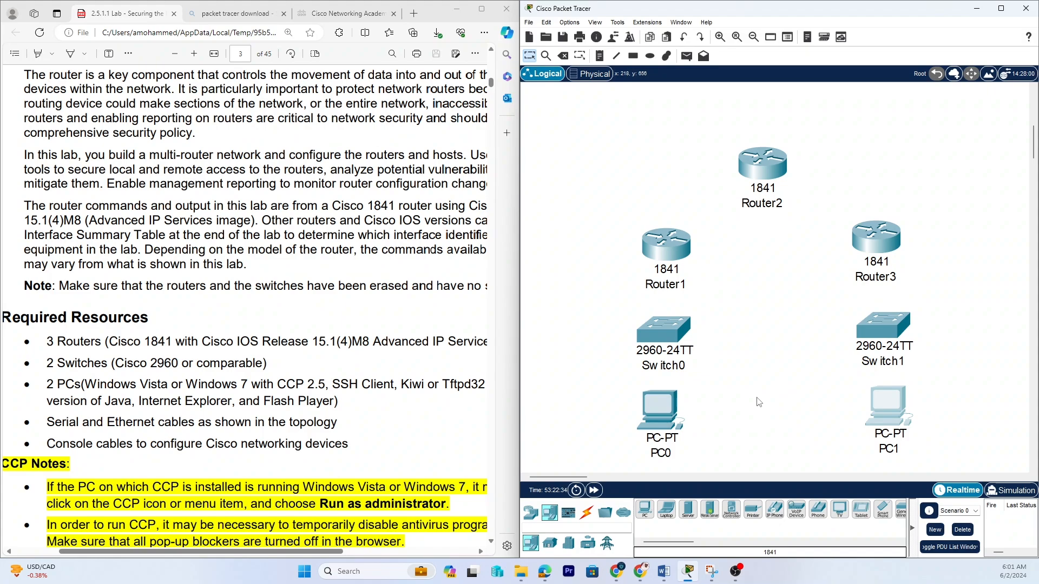
# Return to the topology diagram in the lab PDF.
pyautogui.scroll(15, 291, 273)
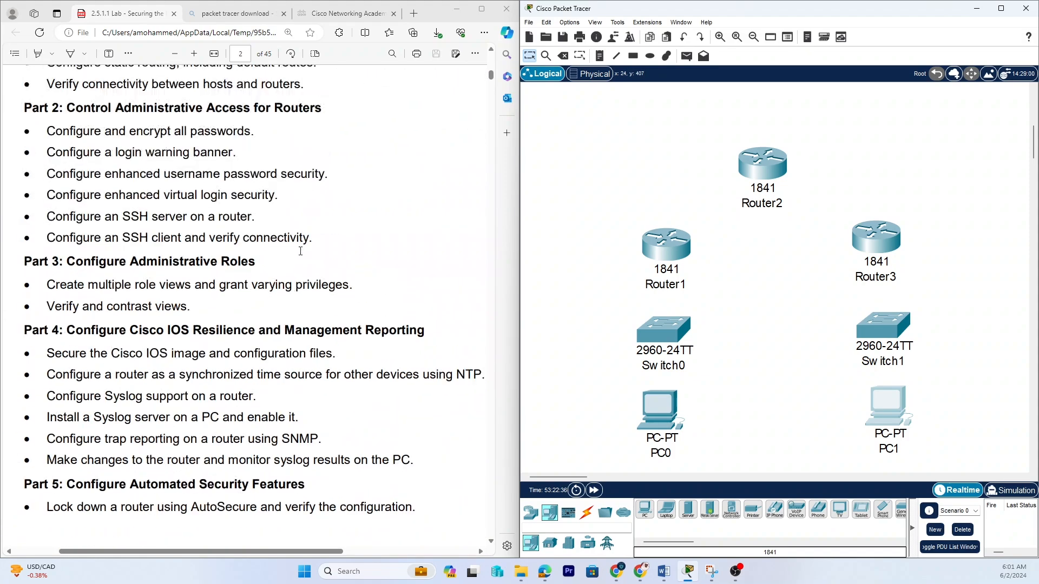
pyautogui.scroll(10, 263, 295)
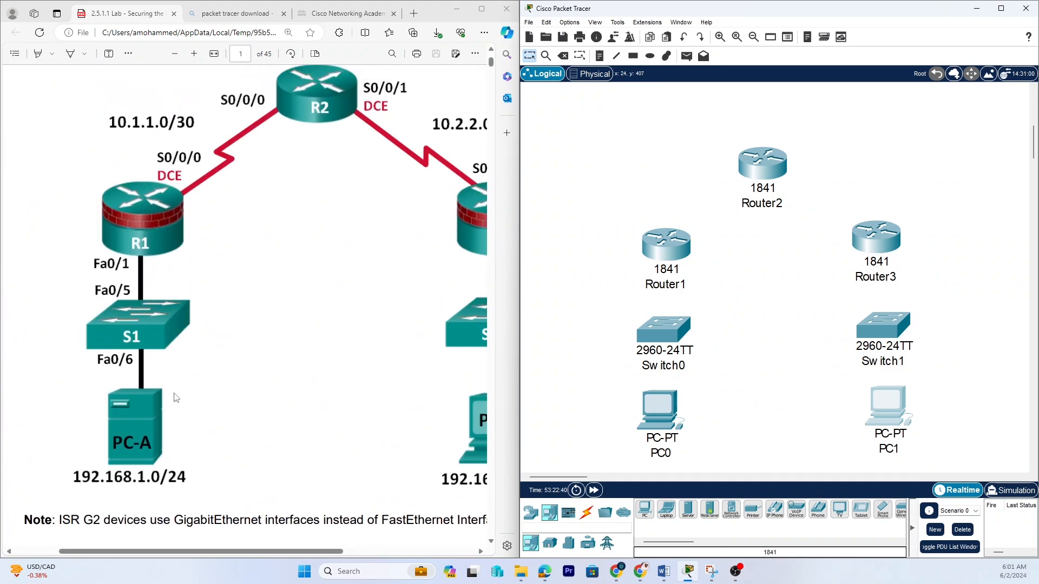
# Rename the PC under the first switch to PC-A.
pyautogui.moveTo(171, 554); pyautogui.dragTo(215, 556)
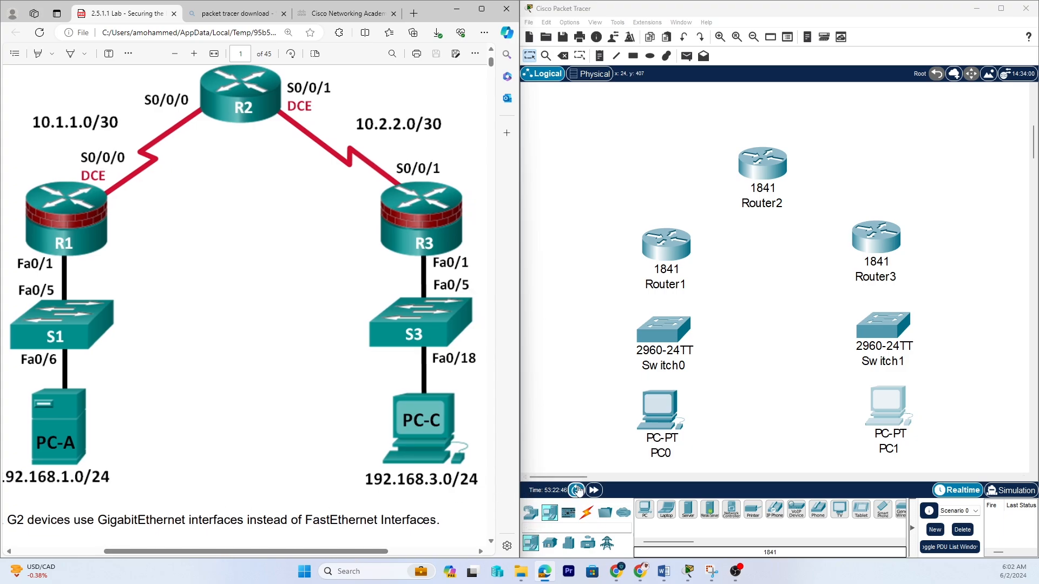
pyautogui.click(660, 452)
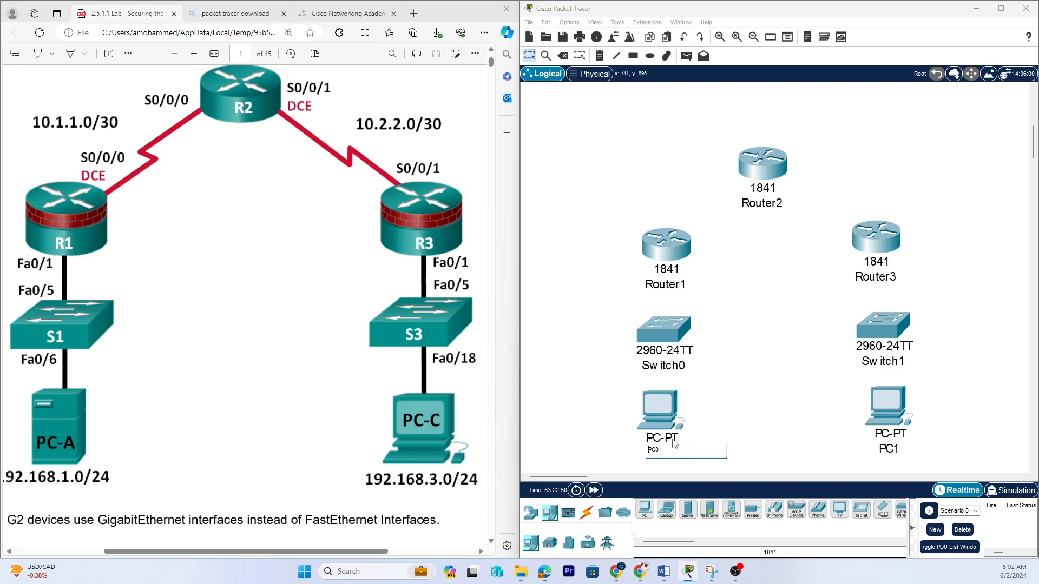
pyautogui.click(660, 414)
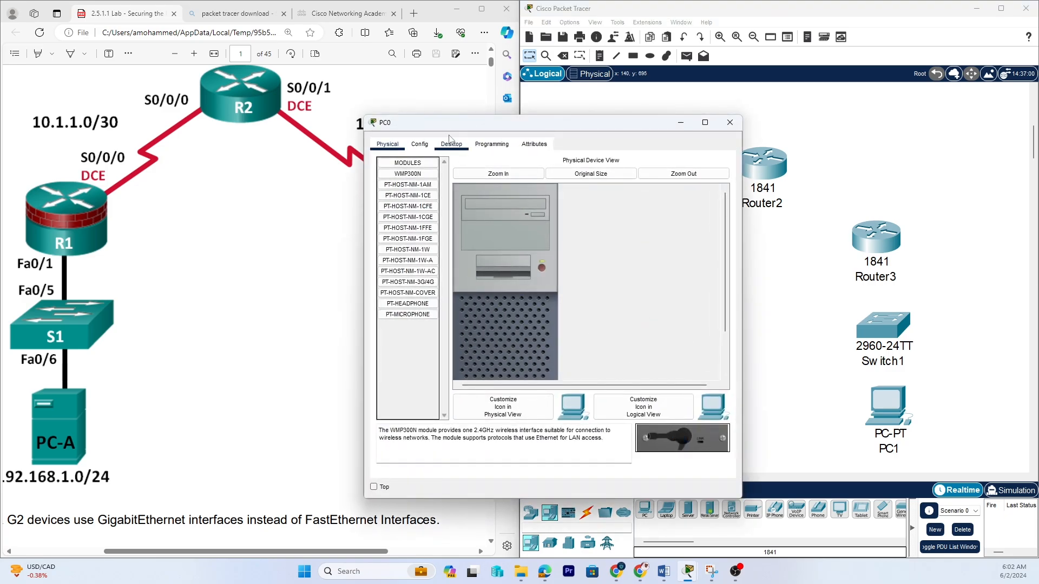
pyautogui.click(419, 144)
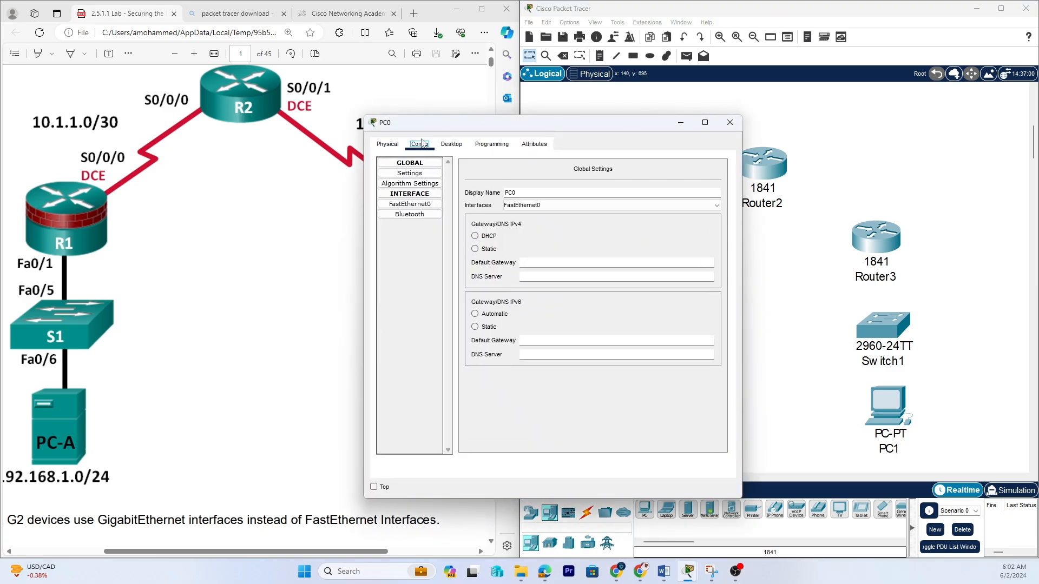
pyautogui.click(523, 191)
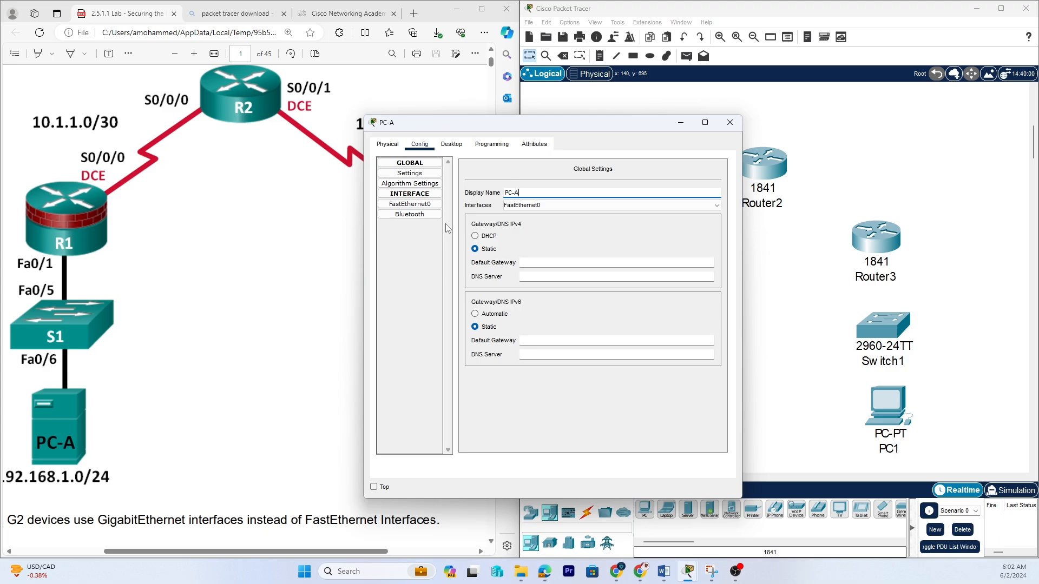
pyautogui.click(736, 125)
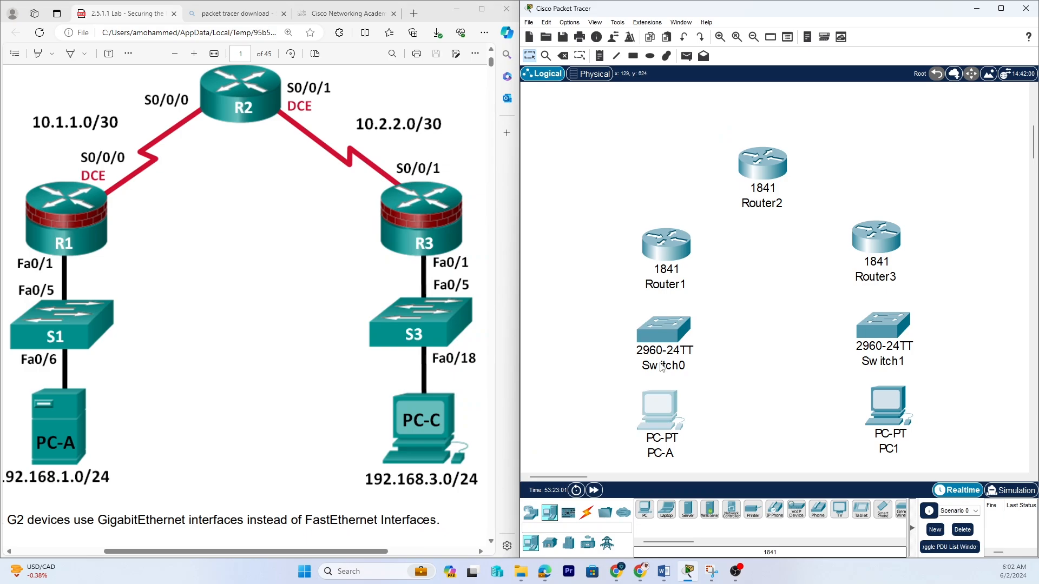
# Rename Switch0 to S1 through its display name settings.
pyautogui.click(655, 333)
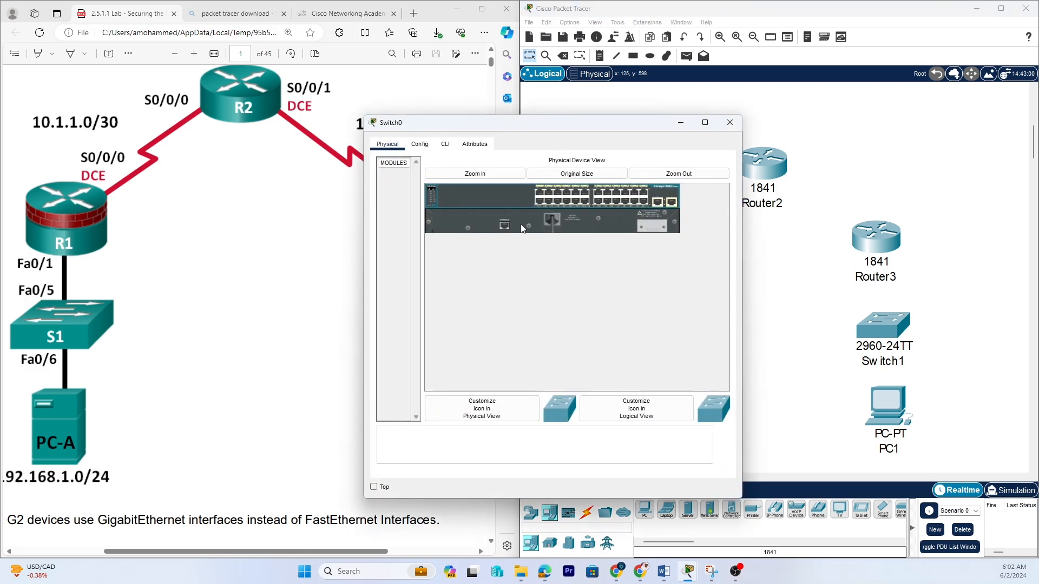
pyautogui.click(420, 144)
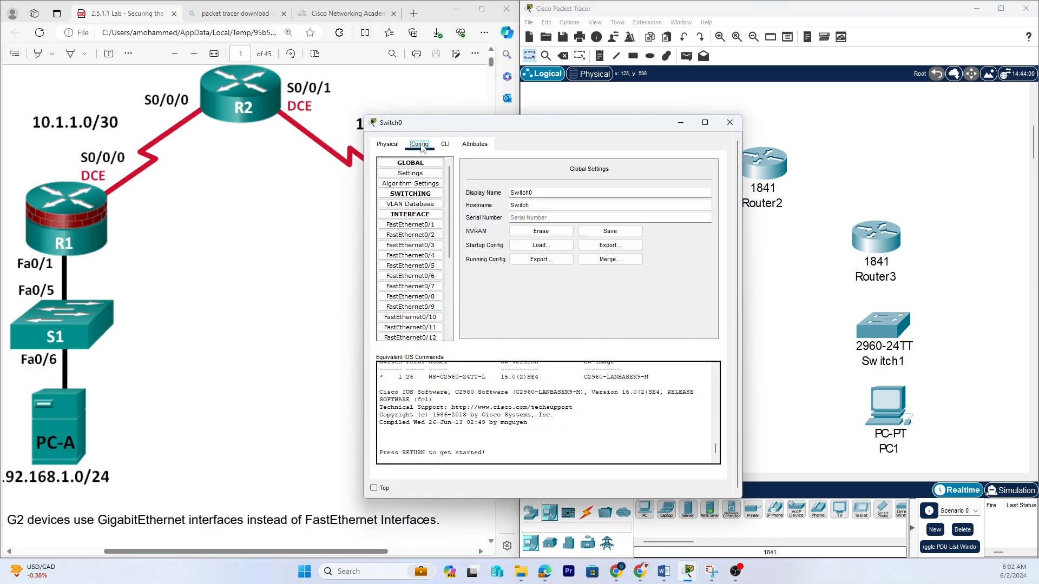
pyautogui.click(531, 193)
pyautogui.click(733, 126)
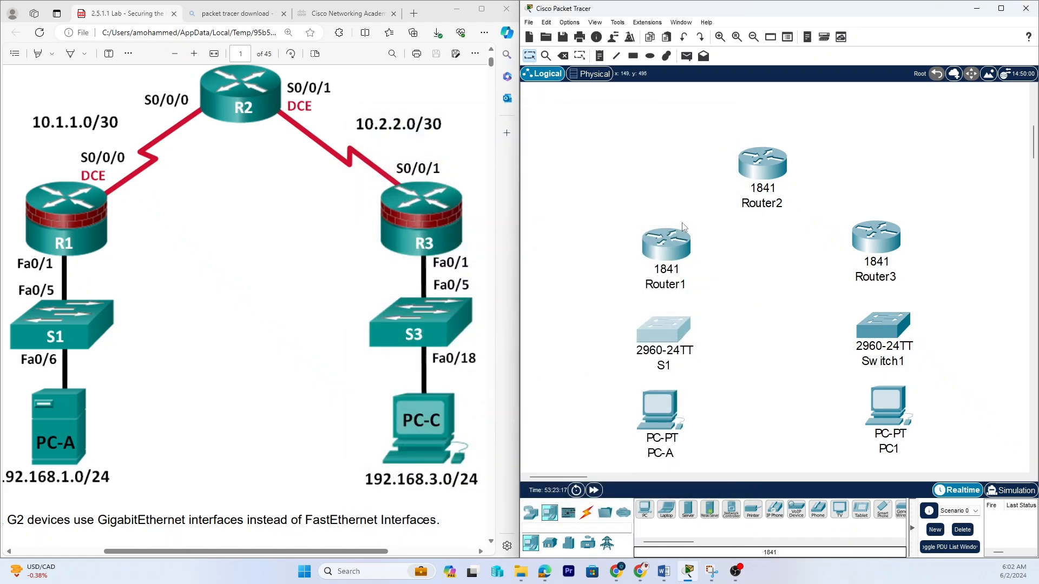
# Rename Router1 to R1 through its display name settings.
pyautogui.click(669, 252)
pyautogui.click(426, 146)
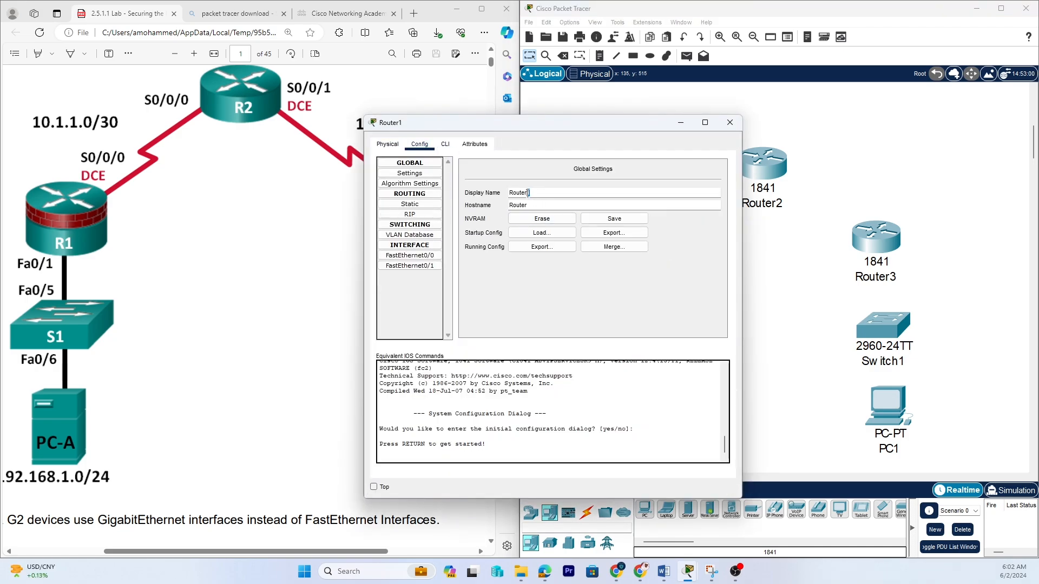
pyautogui.moveTo(528, 193); pyautogui.dragTo(514, 192)
pyautogui.write('1')
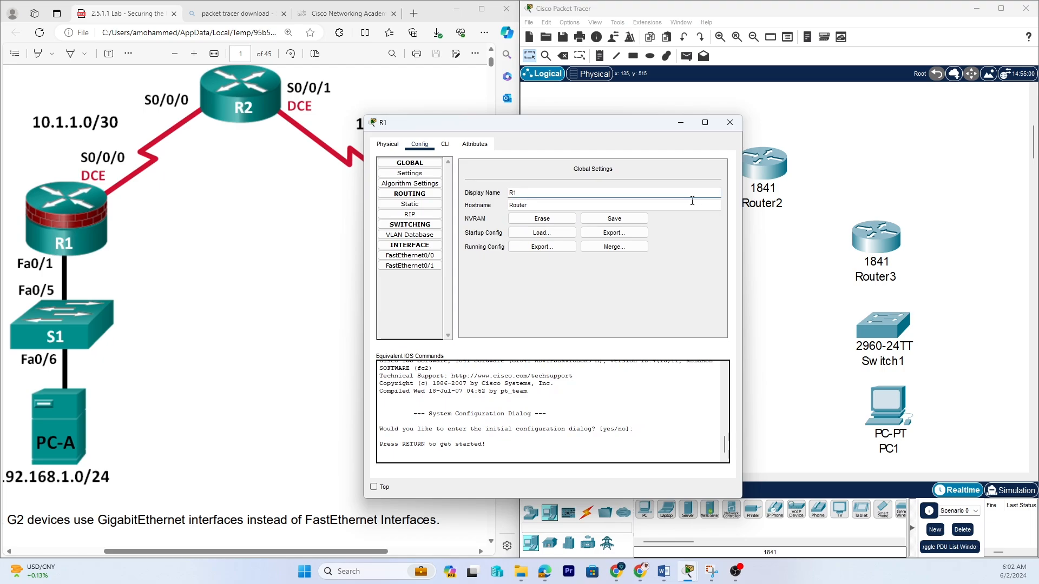
pyautogui.click(729, 123)
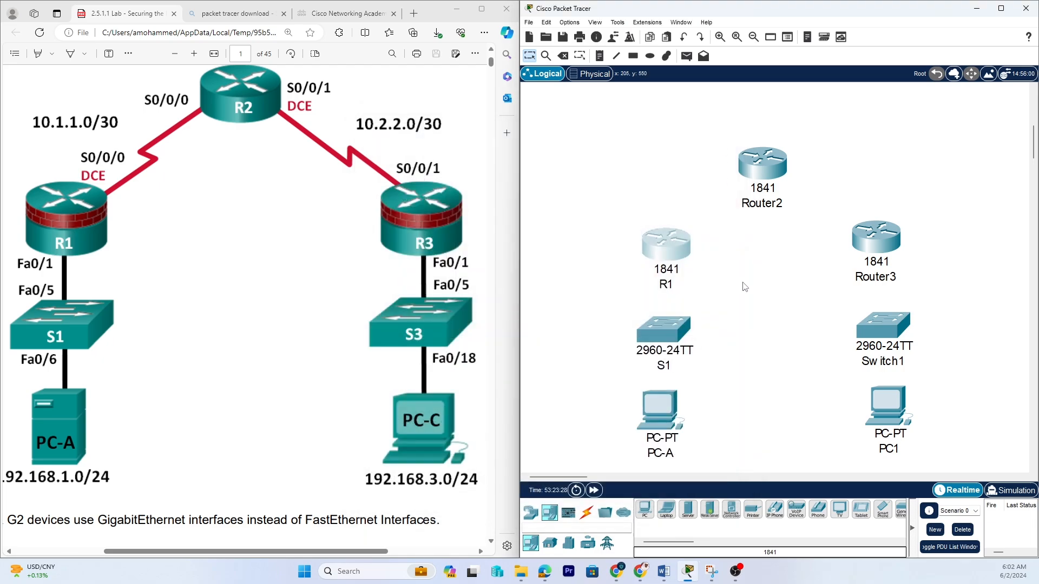
# Rename Router2 to R2 through its display name settings.
pyautogui.click(765, 159)
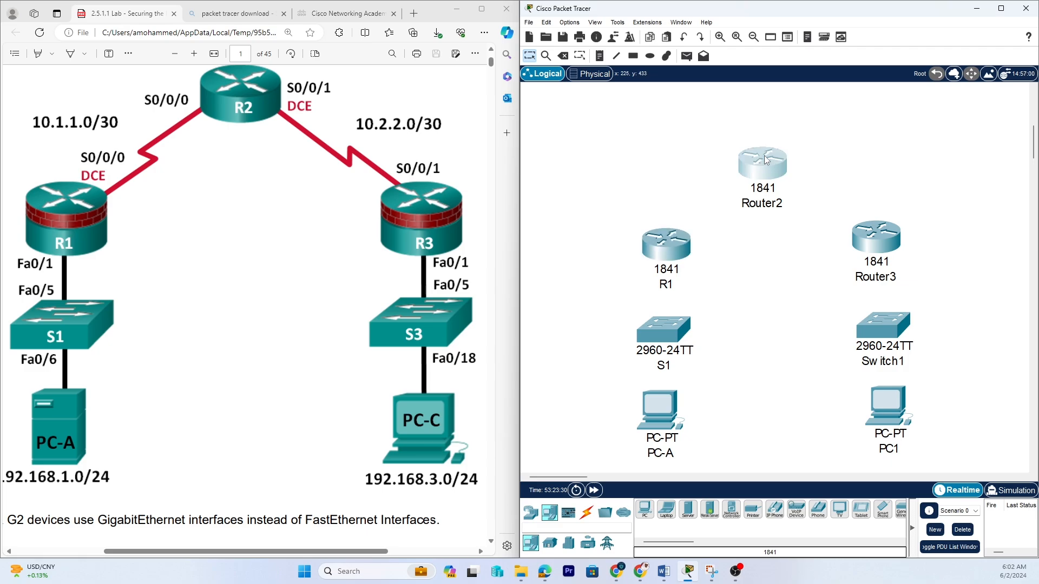
pyautogui.click(427, 148)
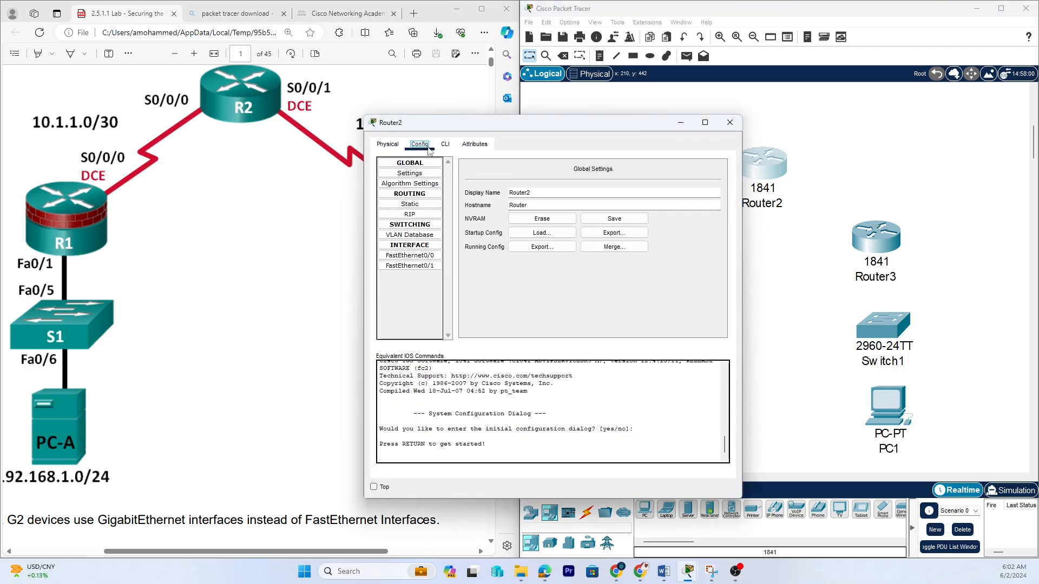
pyautogui.moveTo(543, 191); pyautogui.dragTo(507, 192)
pyautogui.write('R2')
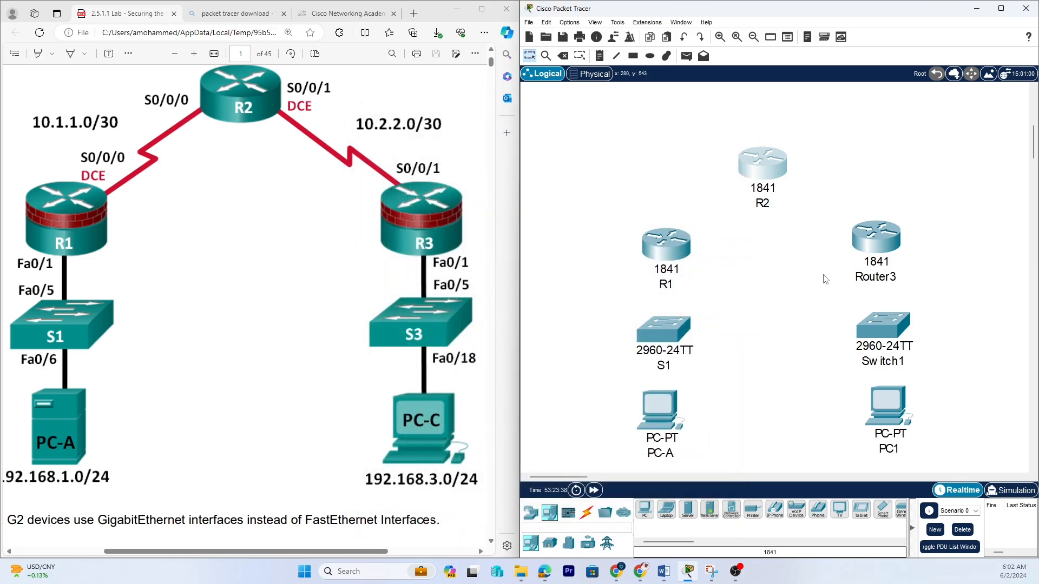
# Rename Router3 to R3 by editing its label.
pyautogui.click(892, 275)
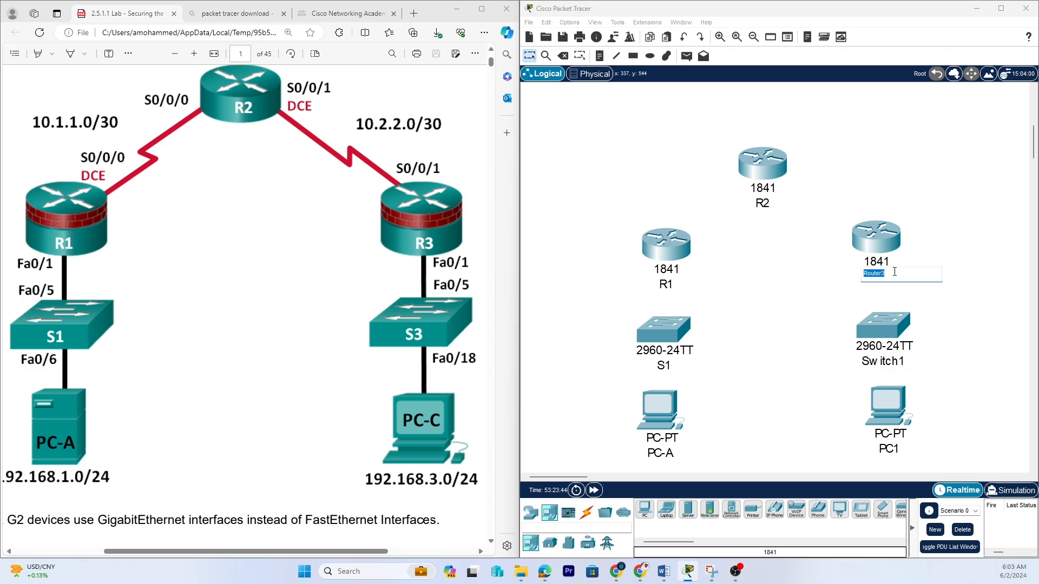
pyautogui.write('R3')
pyautogui.click(946, 250)
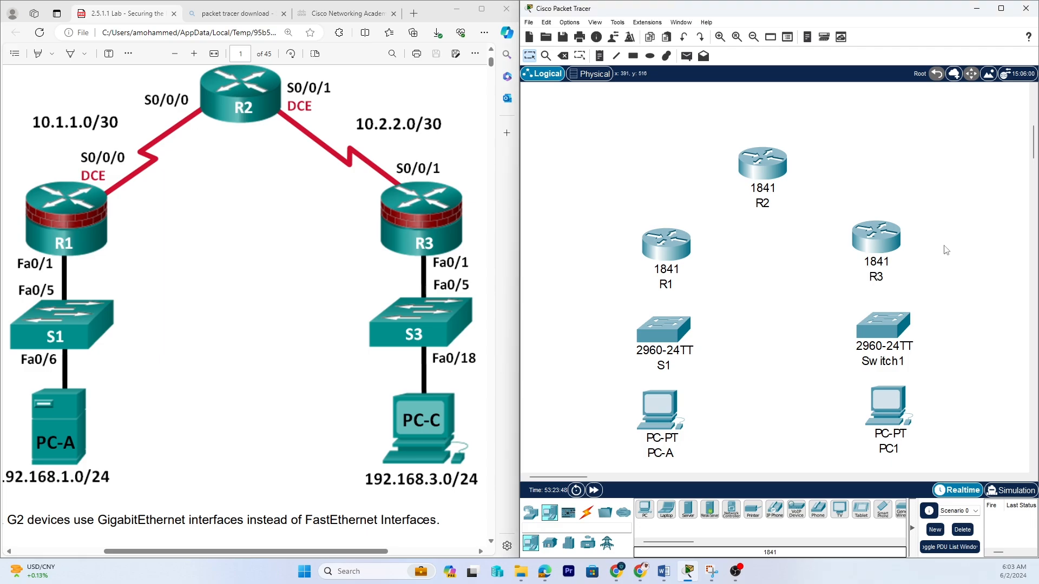
# Rename Switch1 to S3 by editing its label.
pyautogui.click(887, 359)
pyautogui.click(905, 357)
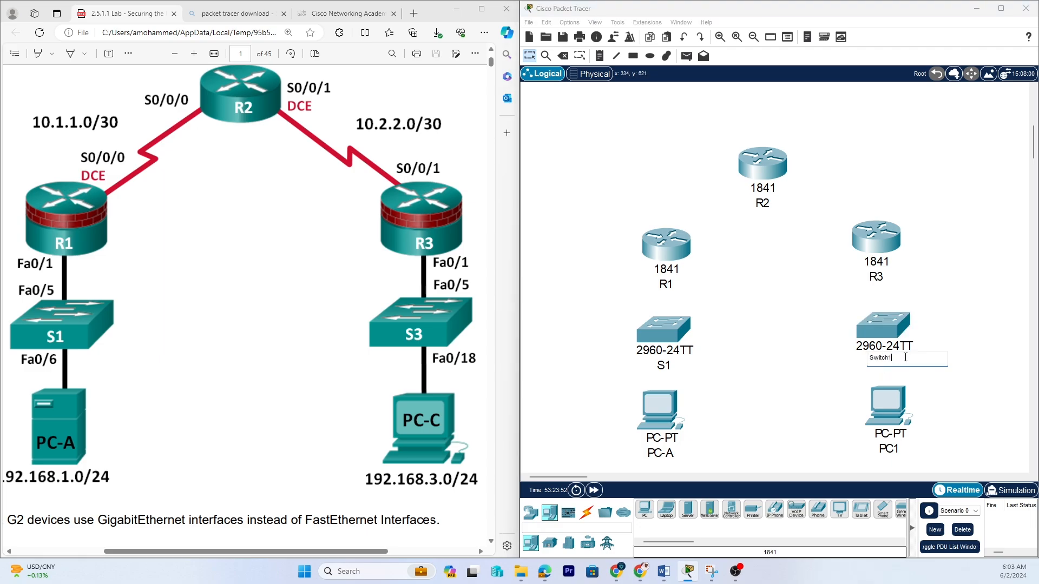
pyautogui.moveTo(901, 357); pyautogui.dragTo(861, 355)
pyautogui.write('s3')
pyautogui.click(941, 383)
# Rename PC1 to PC-C by editing its label.
pyautogui.click(897, 452)
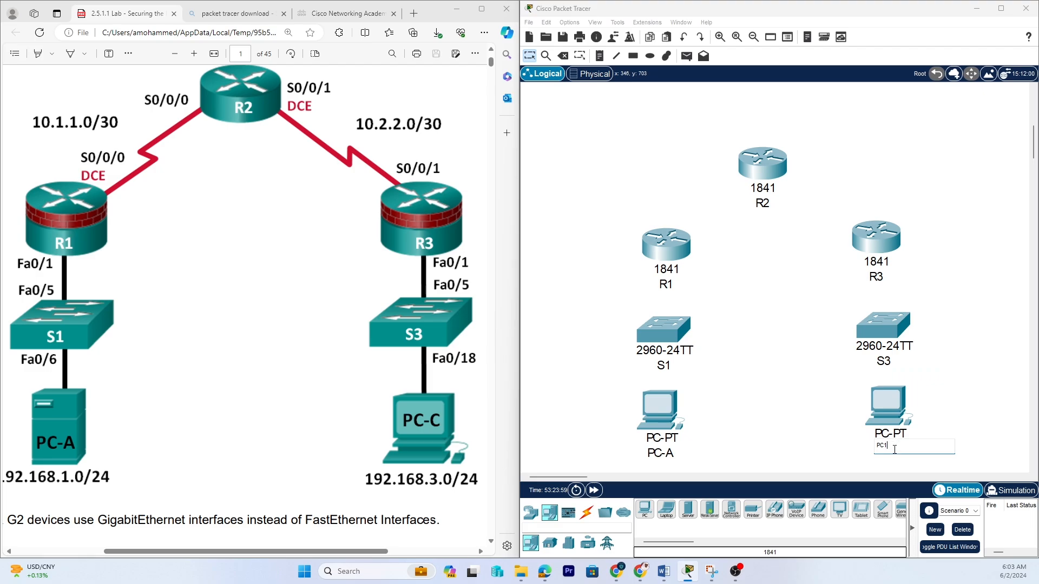
pyautogui.press('BackSpace')
pyautogui.click(818, 416)
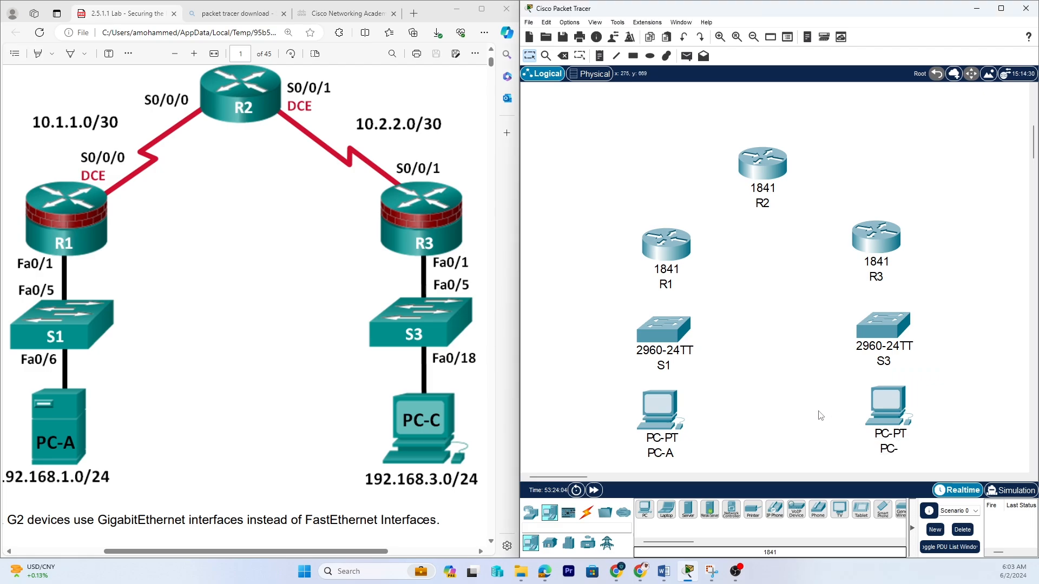
pyautogui.click(892, 449)
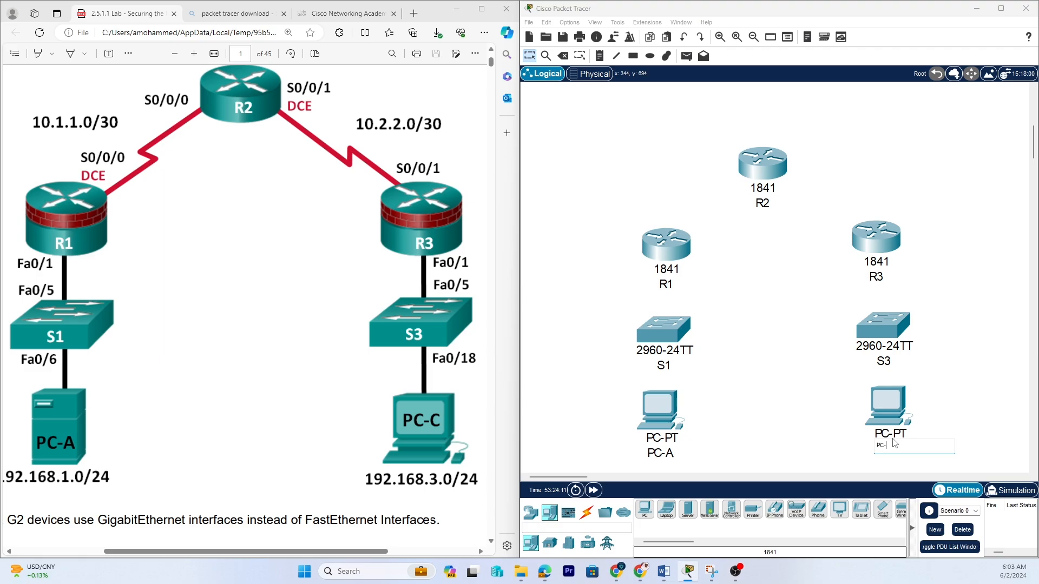
pyautogui.write('C')
pyautogui.press('Return')
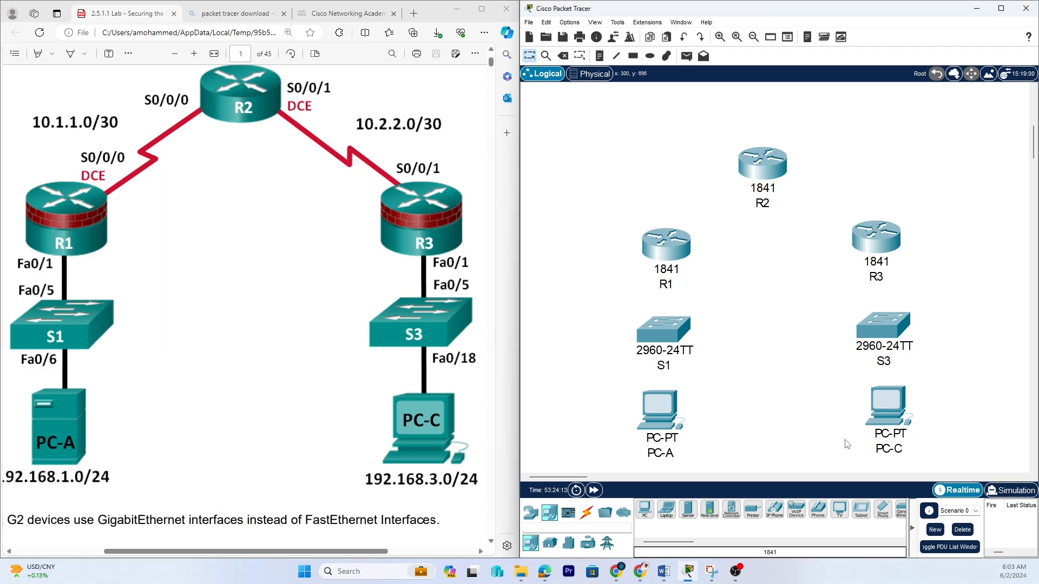
# Delete the PC-A host under S1.
pyautogui.click(660, 412)
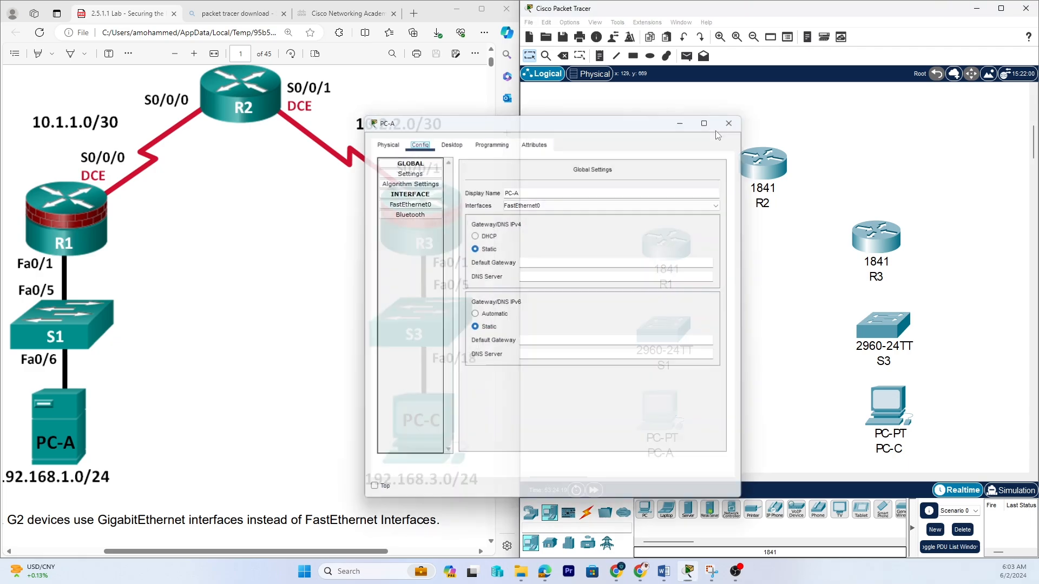
pyautogui.click(728, 124)
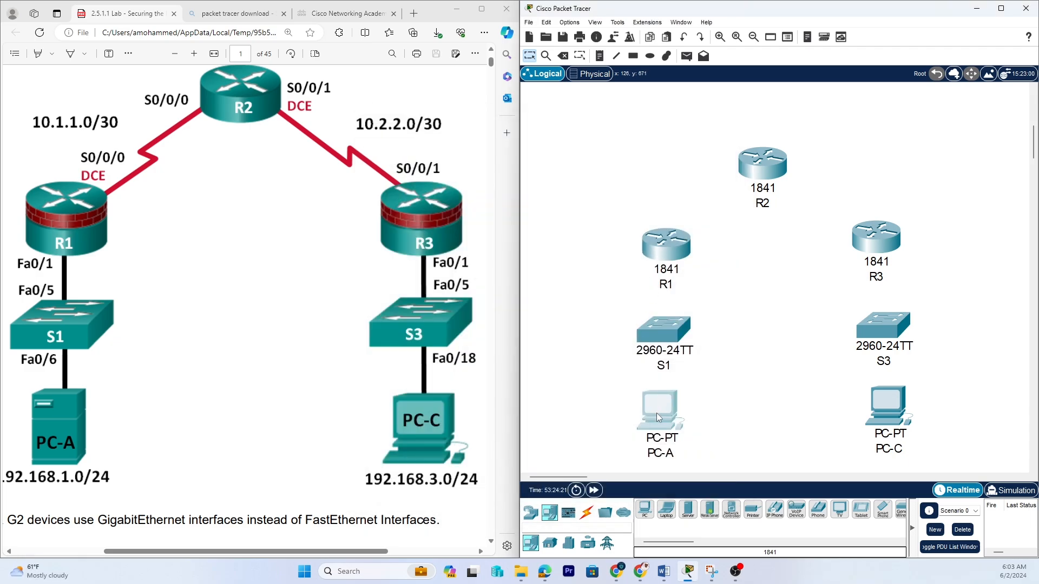
pyautogui.press('Delete')
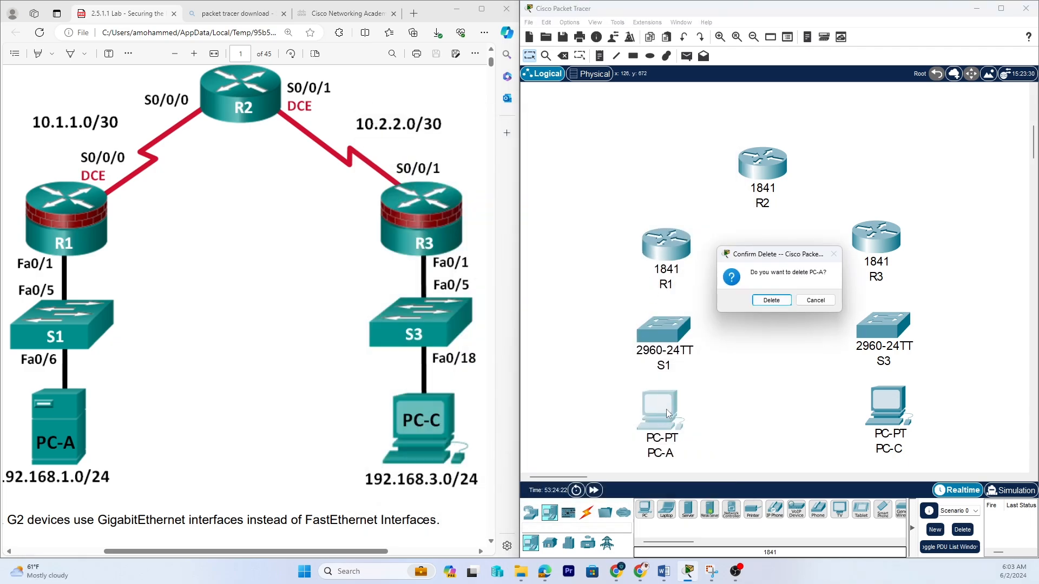
pyautogui.click(811, 302)
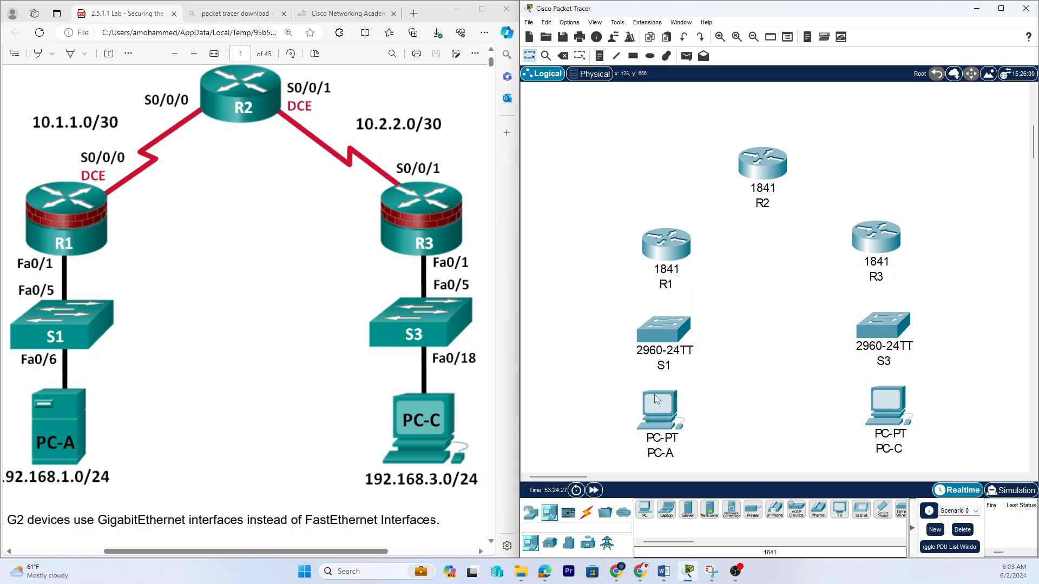
pyautogui.click(659, 420)
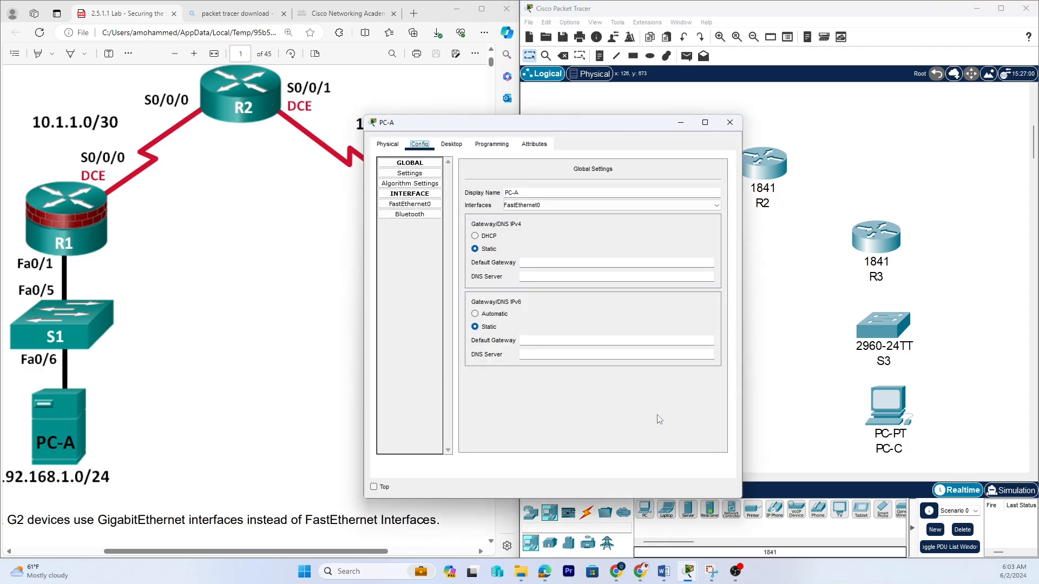
pyautogui.click(564, 55)
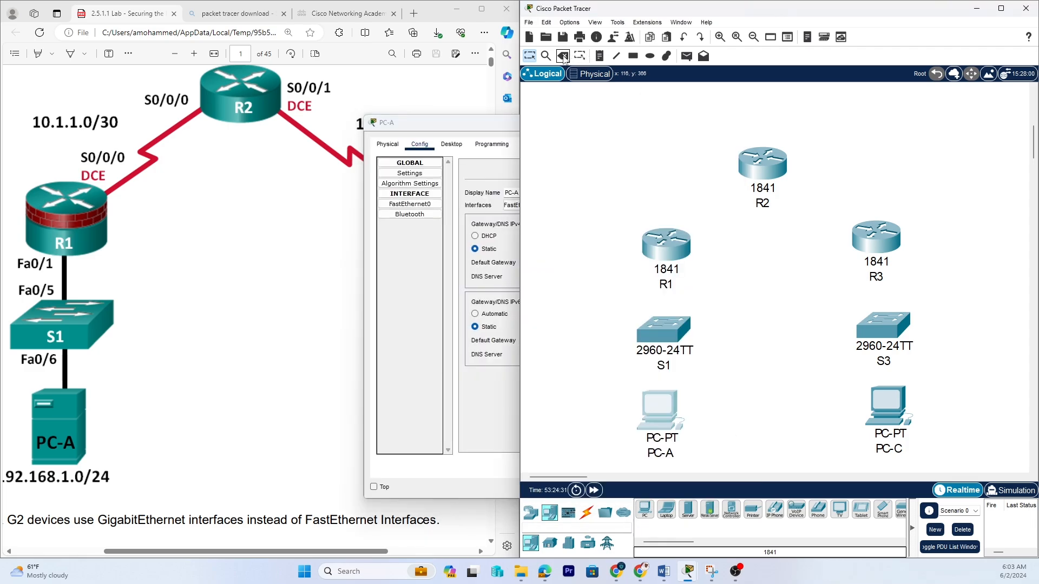
pyautogui.click(771, 300)
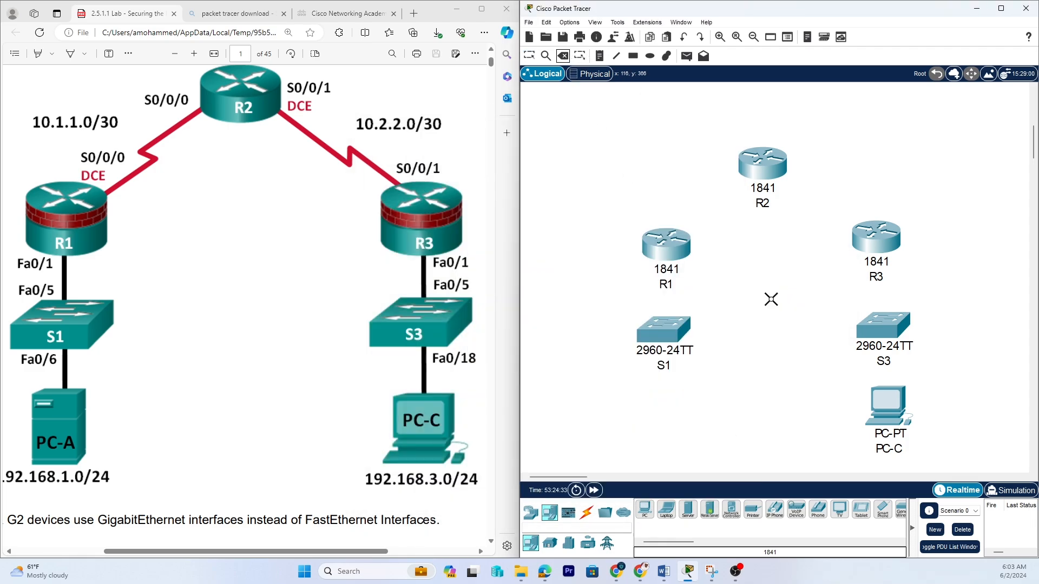
# Place a Server-PT below S1 and name it PC-A.
pyautogui.click(530, 55)
pyautogui.click(531, 544)
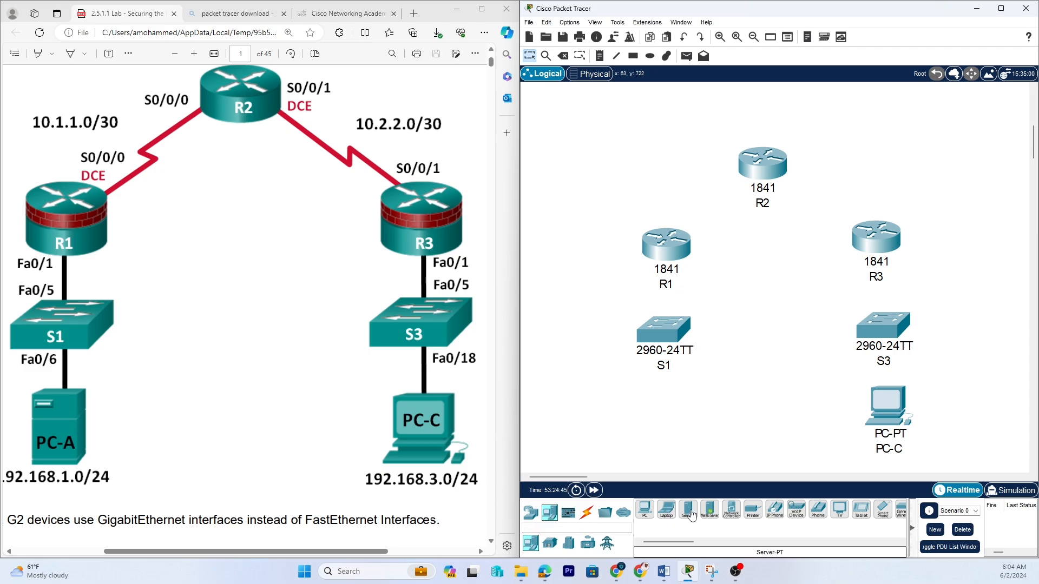
pyautogui.moveTo(688, 513); pyautogui.dragTo(668, 415)
pyautogui.click(686, 461)
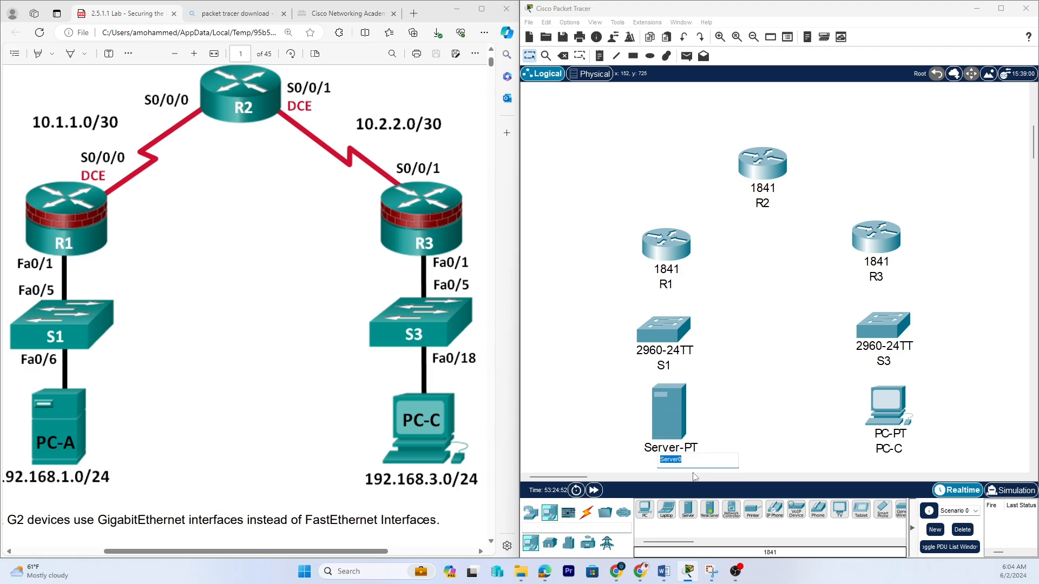
pyautogui.write('PC-A')
pyautogui.click(736, 386)
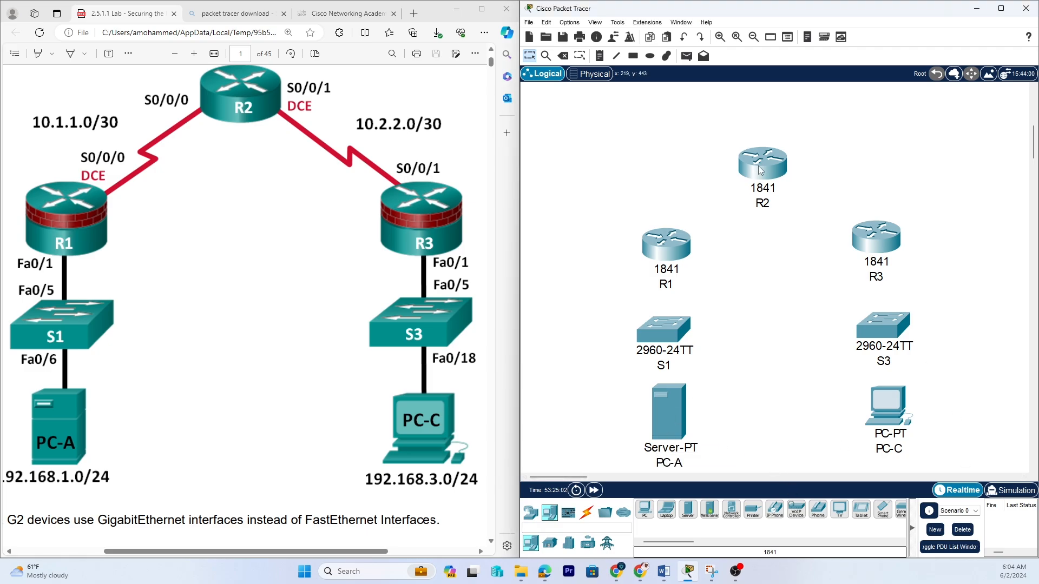
# Move R2, R1 and R3 slightly upward to space out the layout.
pyautogui.moveTo(760, 169); pyautogui.dragTo(751, 133)
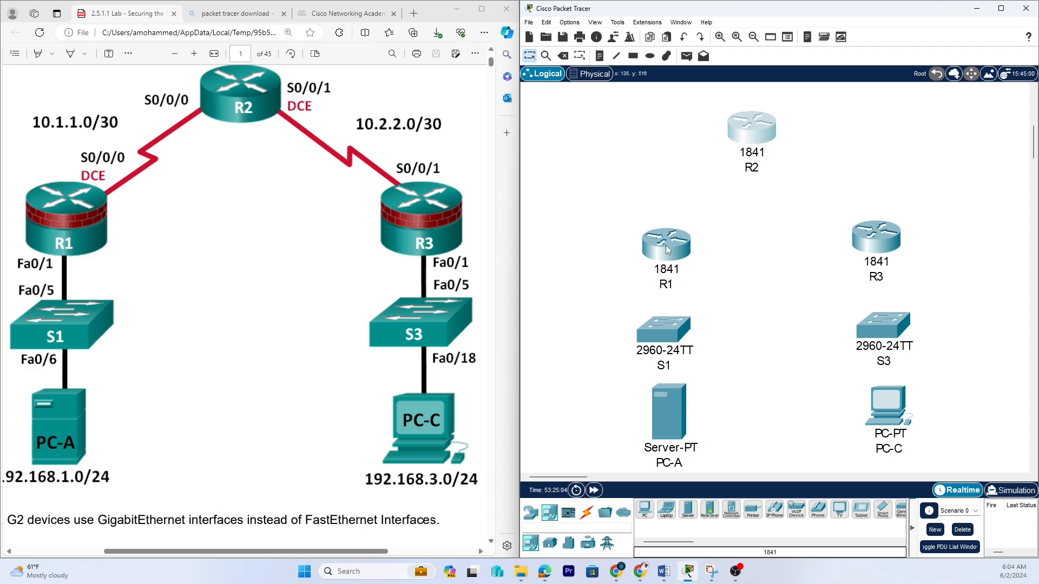
pyautogui.moveTo(667, 248); pyautogui.dragTo(651, 218)
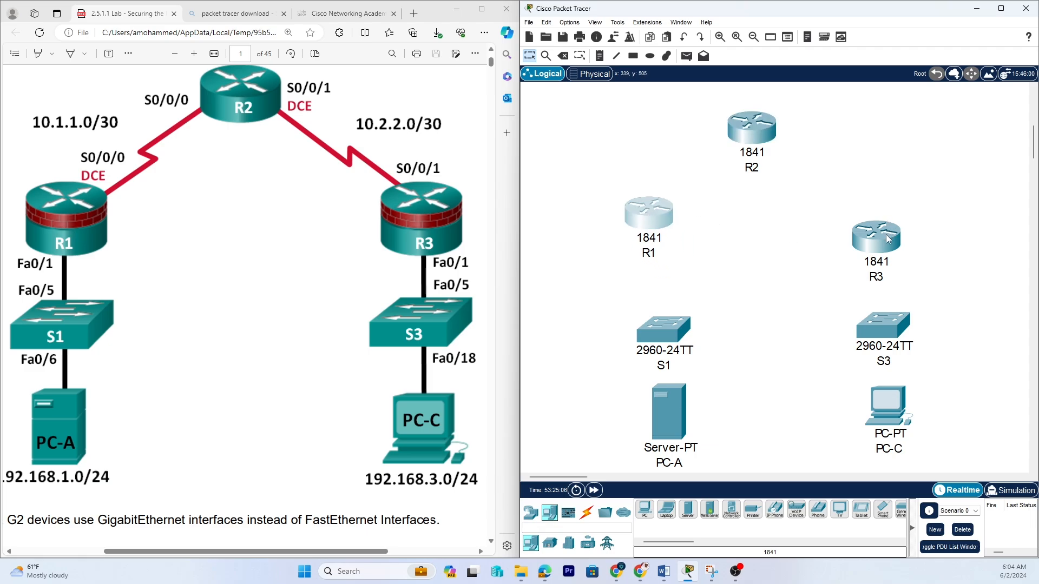
pyautogui.moveTo(889, 240); pyautogui.dragTo(861, 210)
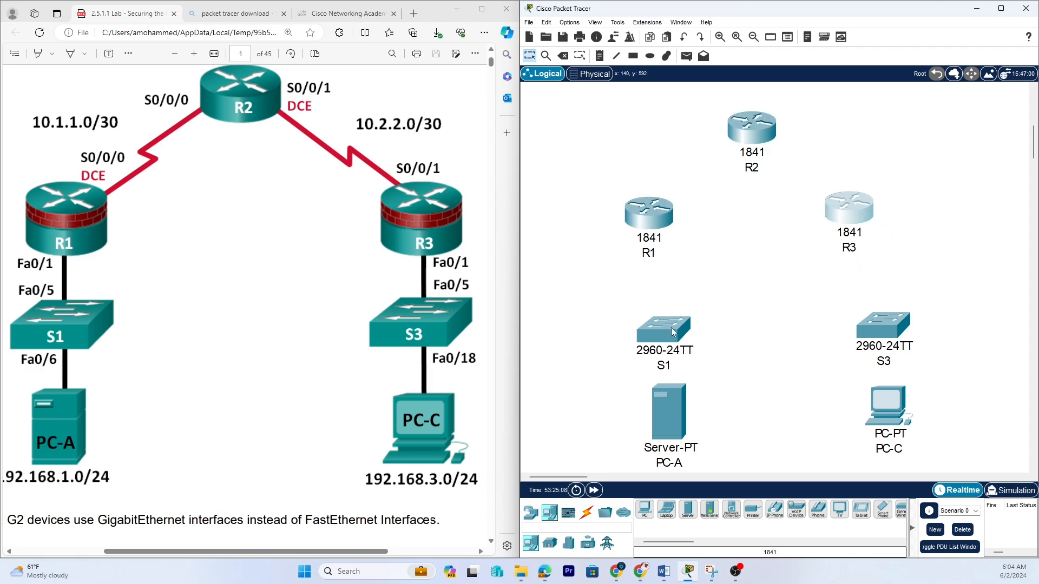
# Move S1, PC-A, S3 and PC-C slightly up and inward to tighten the layout.
pyautogui.moveTo(671, 327); pyautogui.dragTo(656, 306)
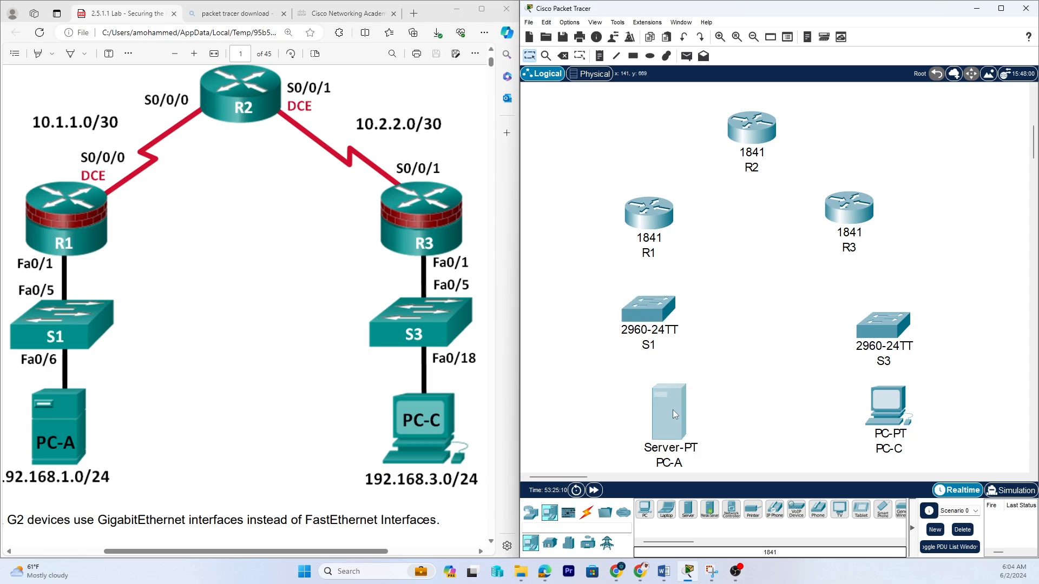
pyautogui.moveTo(673, 410); pyautogui.dragTo(657, 399)
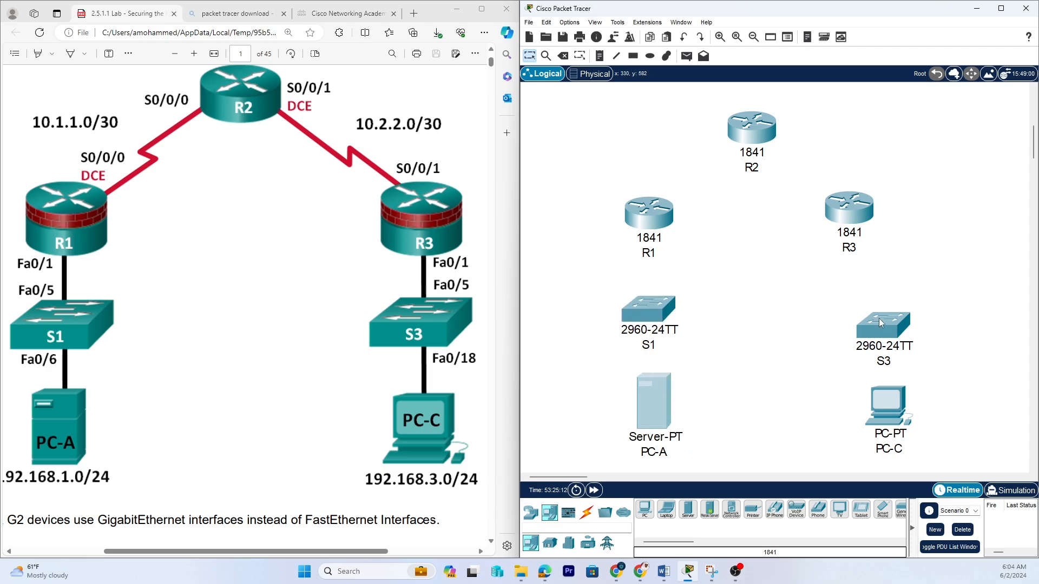
pyautogui.moveTo(879, 318); pyautogui.dragTo(861, 313)
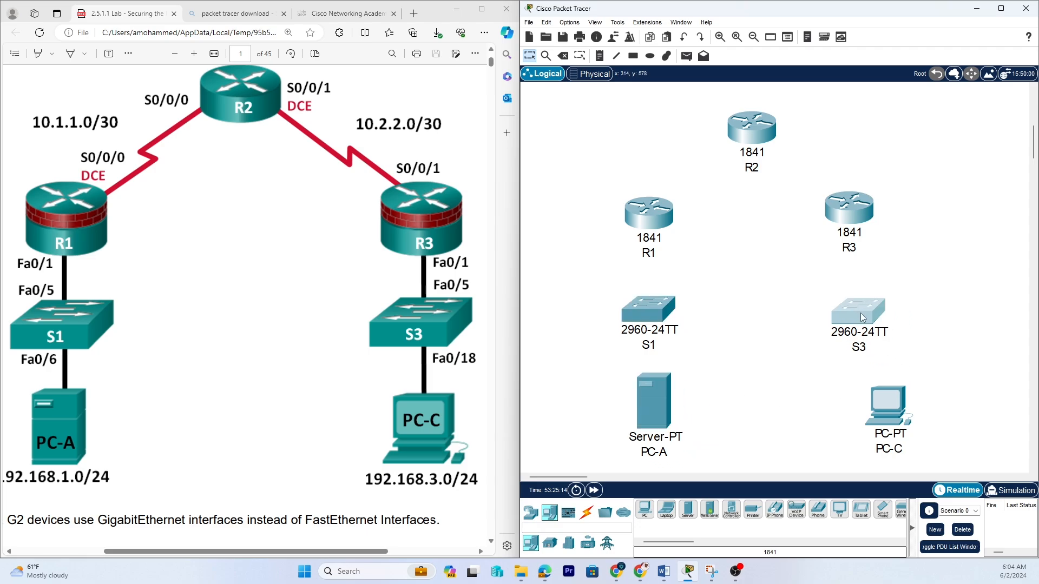
pyautogui.moveTo(889, 421); pyautogui.dragTo(861, 413)
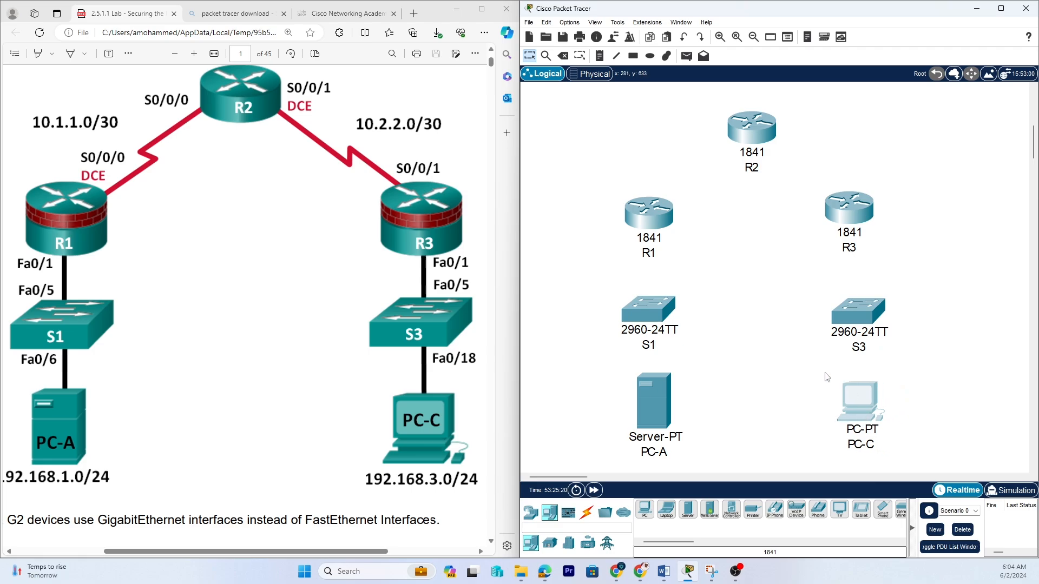
pyautogui.moveTo(626, 404)
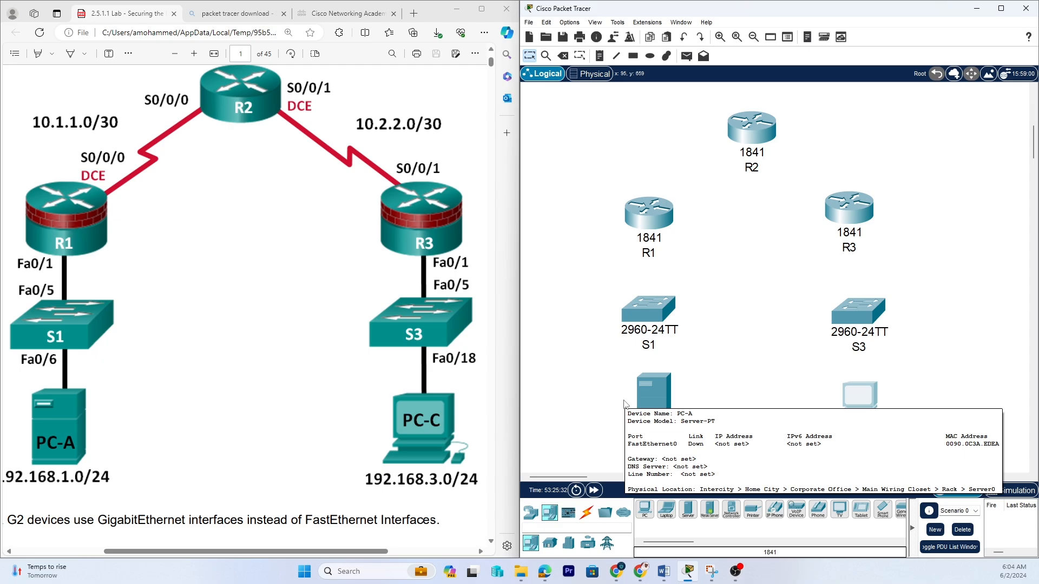
# Power off R1 and install an HWIC-2T serial module in its empty slot.
pyautogui.click(649, 214)
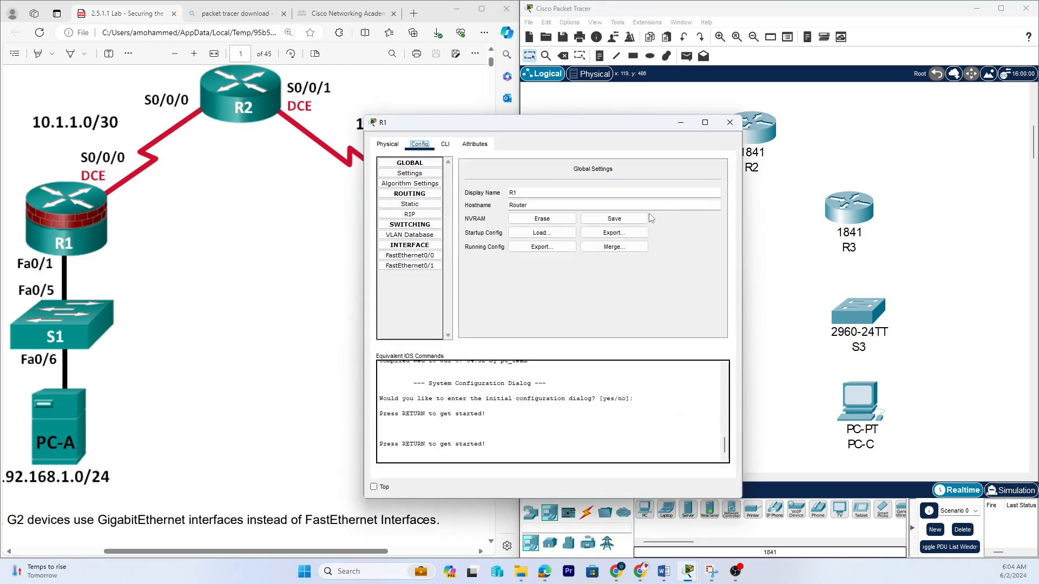
pyautogui.click(387, 145)
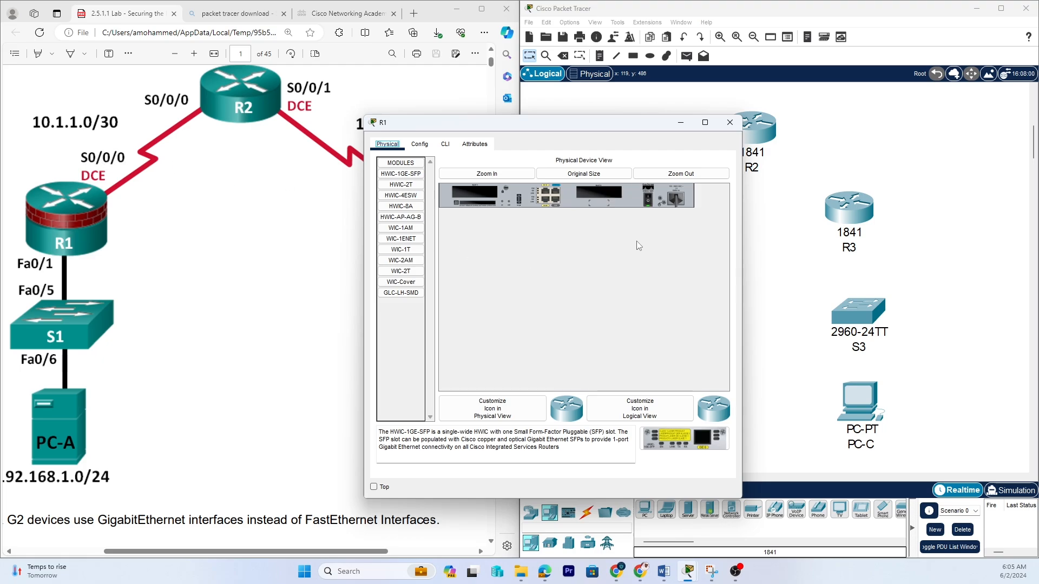
pyautogui.click(648, 201)
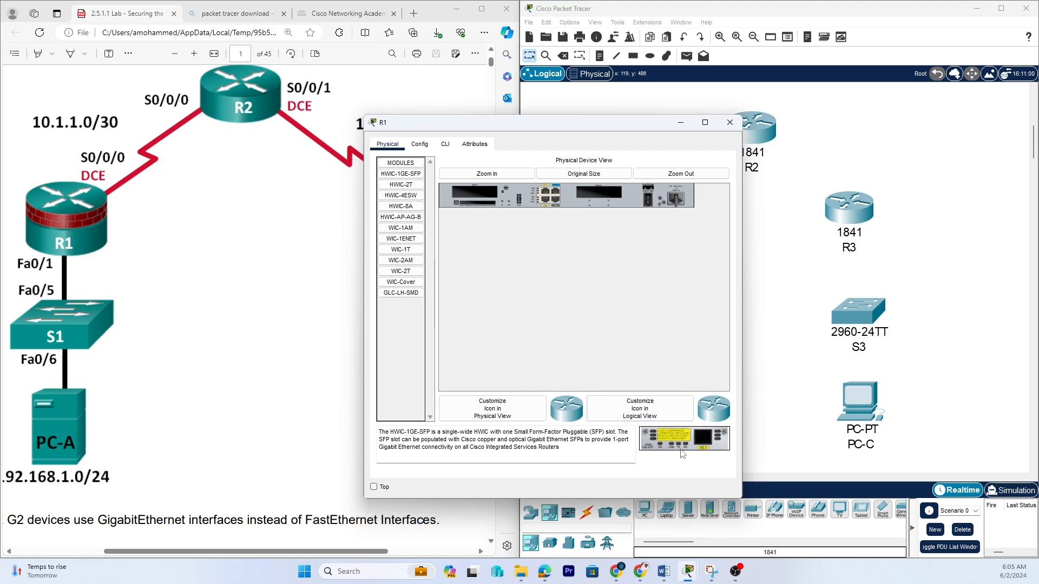
pyautogui.click(401, 185)
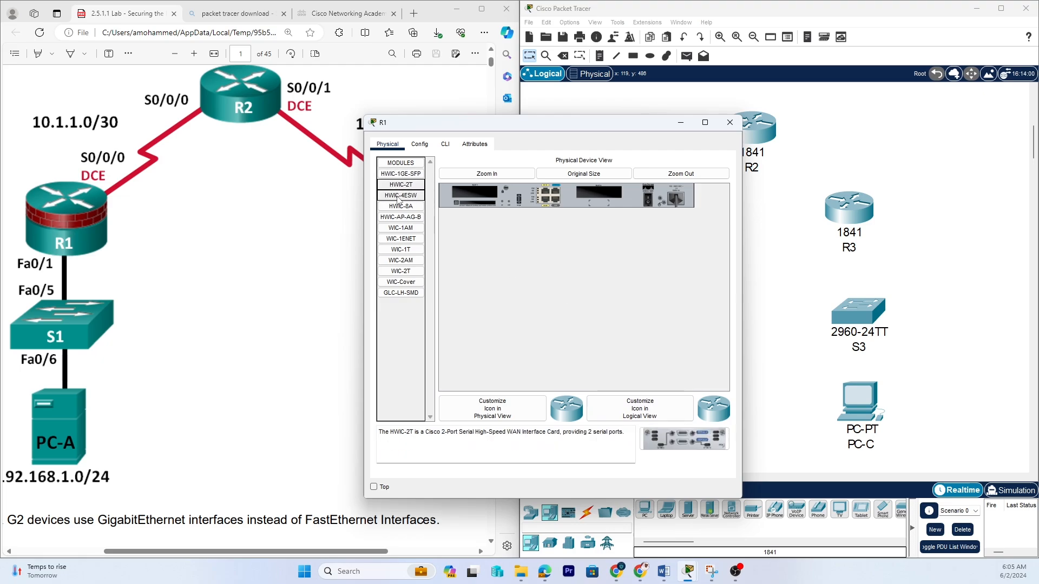
pyautogui.click(399, 196)
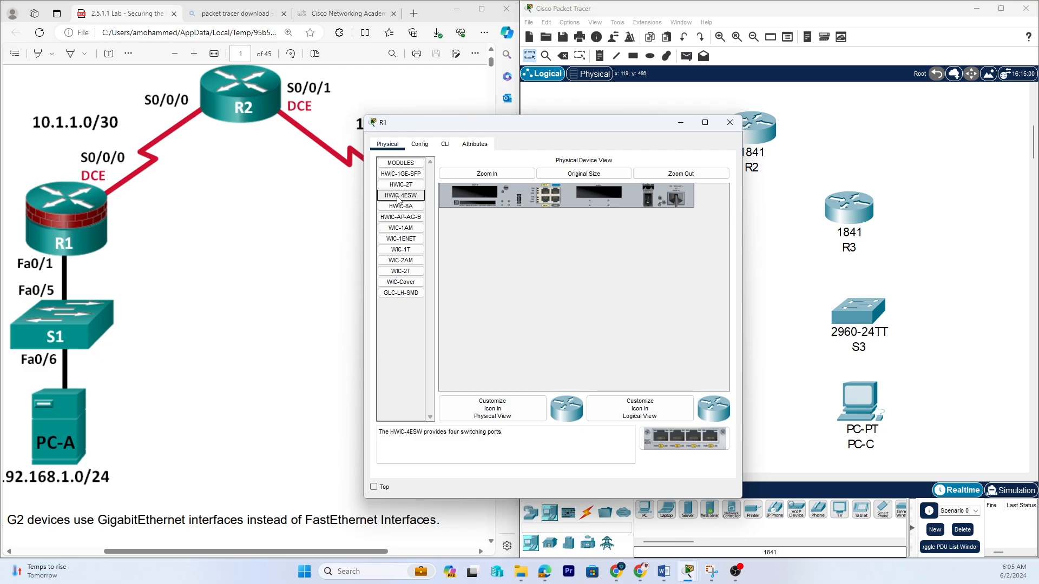
pyautogui.click(401, 186)
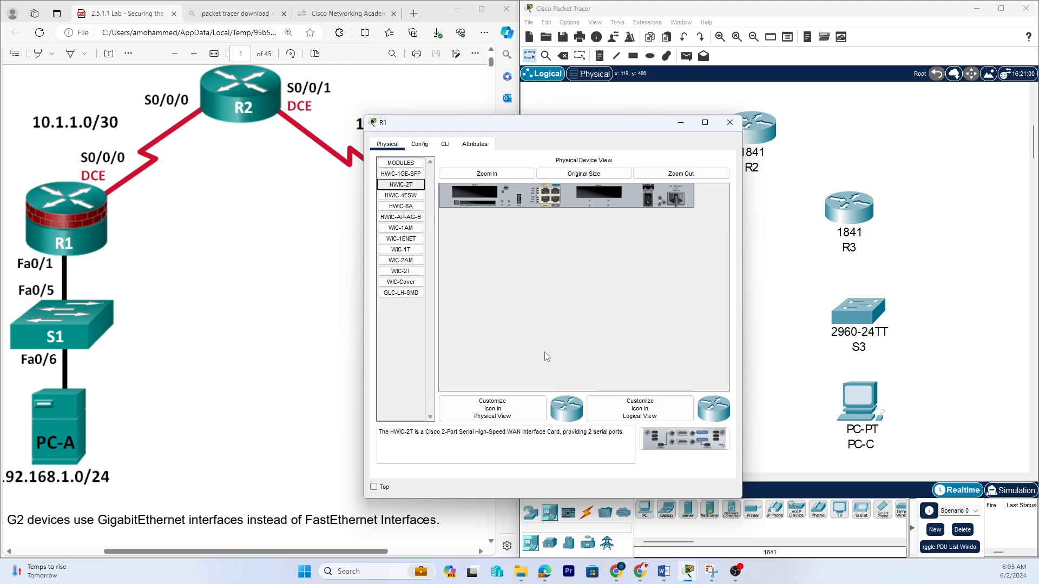
pyautogui.moveTo(682, 440); pyautogui.dragTo(479, 196)
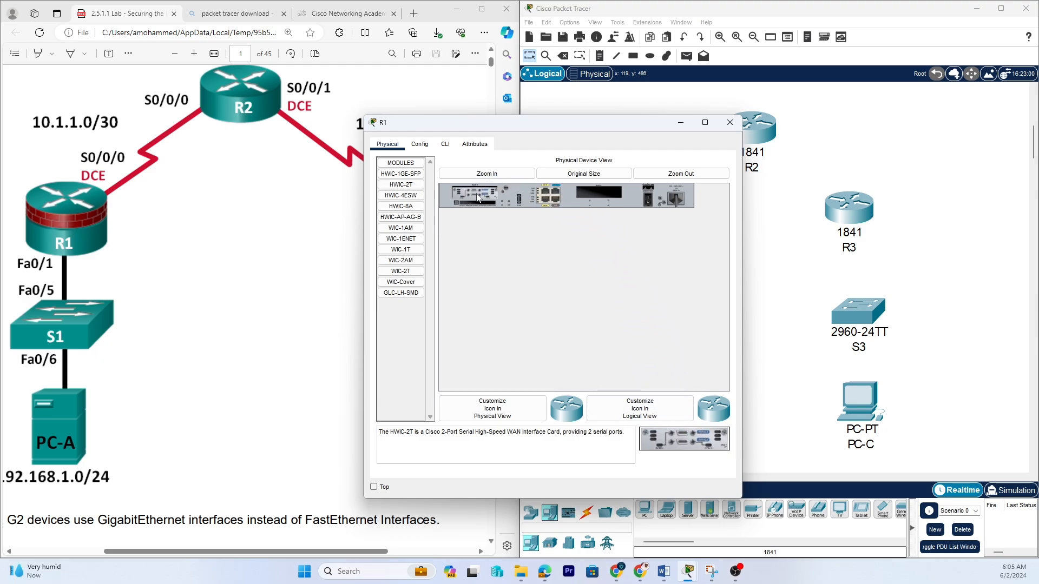
pyautogui.click(728, 124)
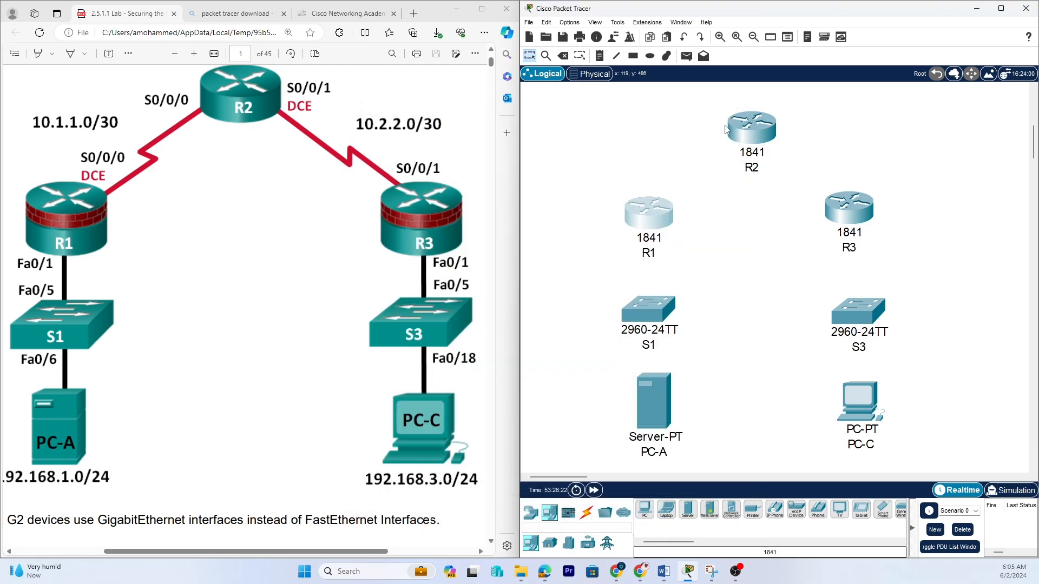
pyautogui.click(649, 223)
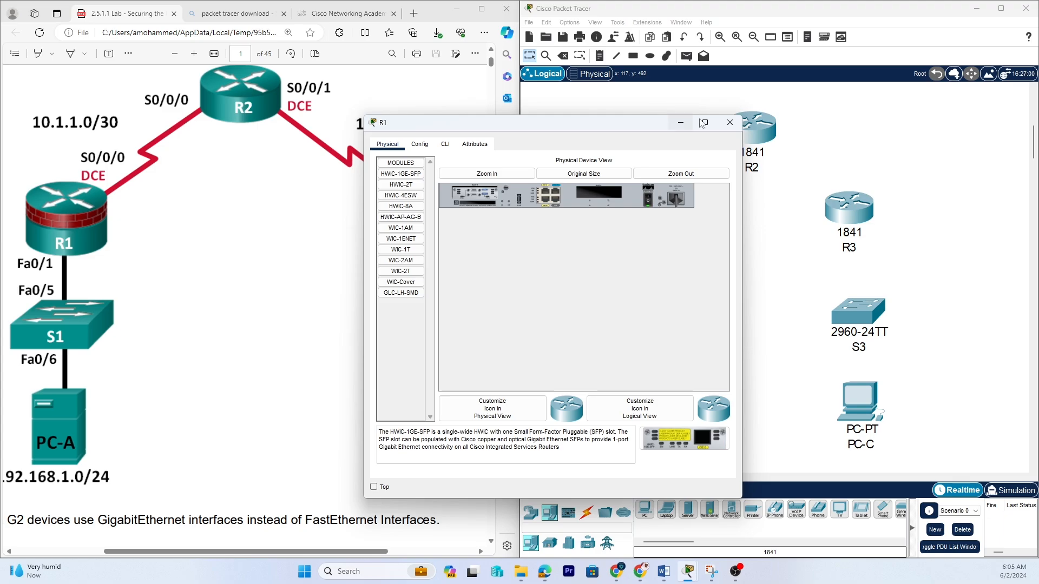
pyautogui.click(730, 123)
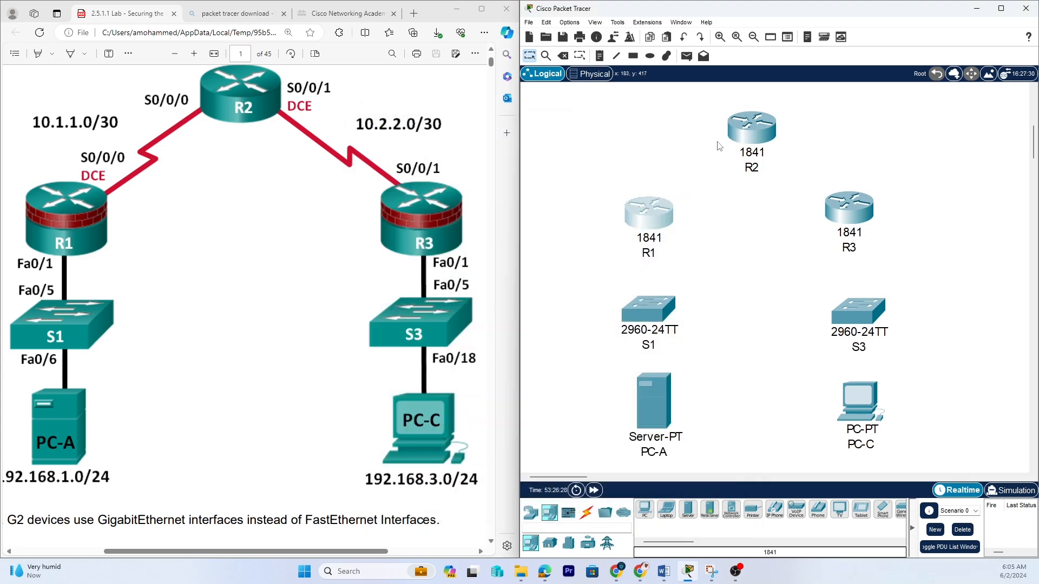
# Power off R2 and install an HWIC-2T serial module in its empty slot.
pyautogui.doubleClick(756, 126)
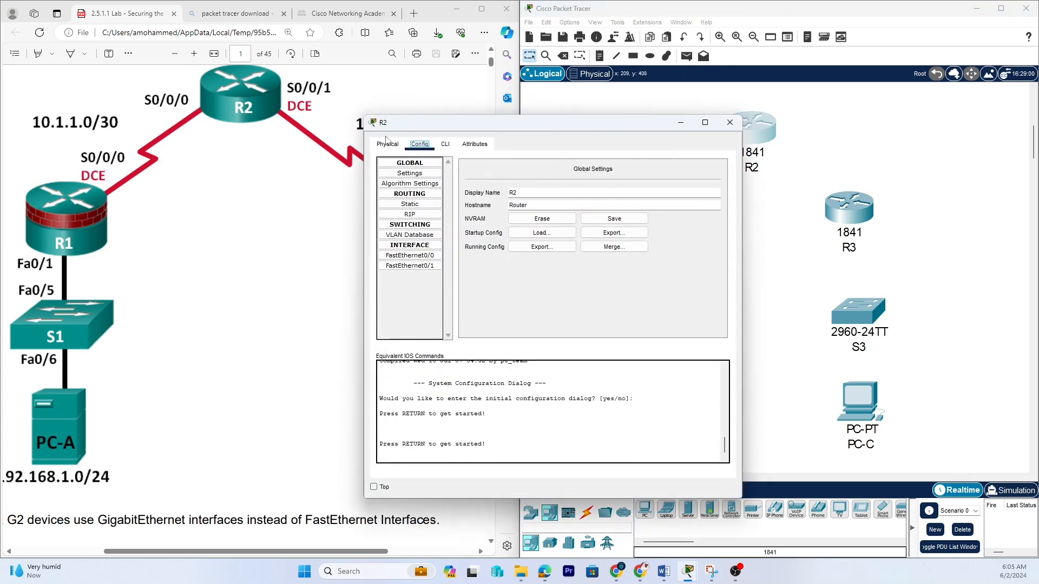
pyautogui.click(387, 142)
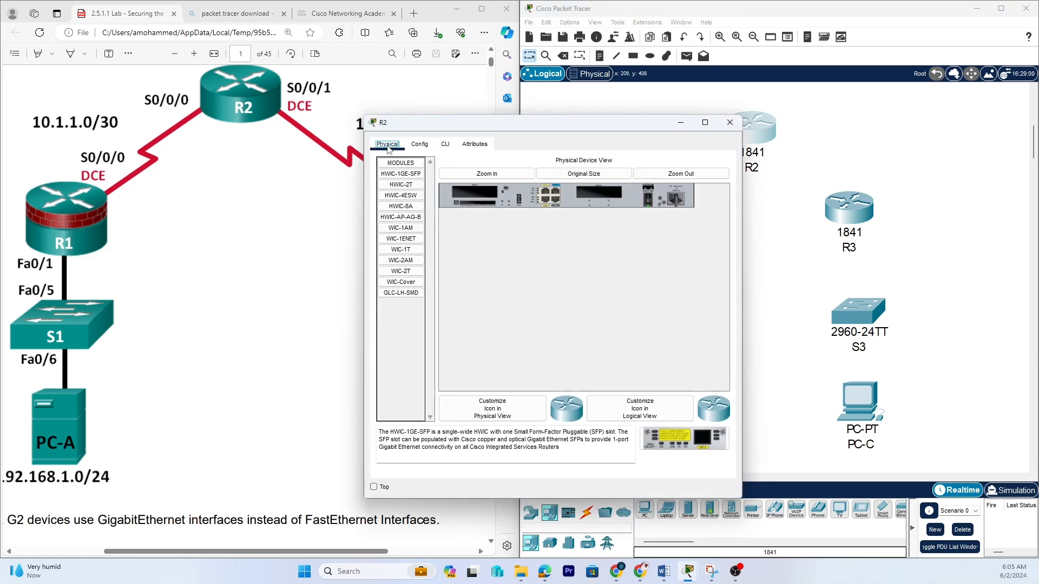
pyautogui.click(647, 201)
pyautogui.click(399, 185)
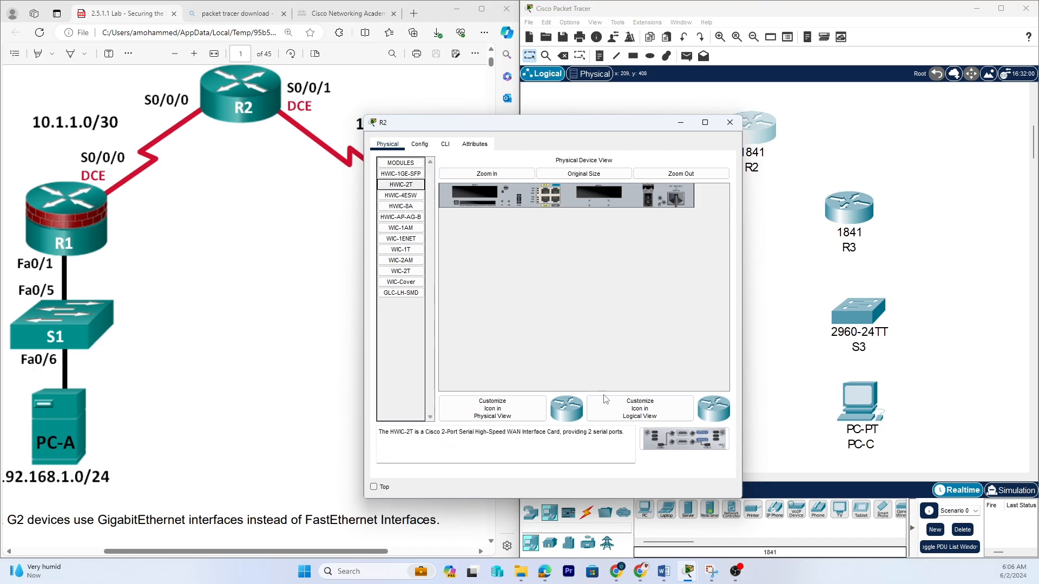
pyautogui.moveTo(684, 439); pyautogui.dragTo(482, 193)
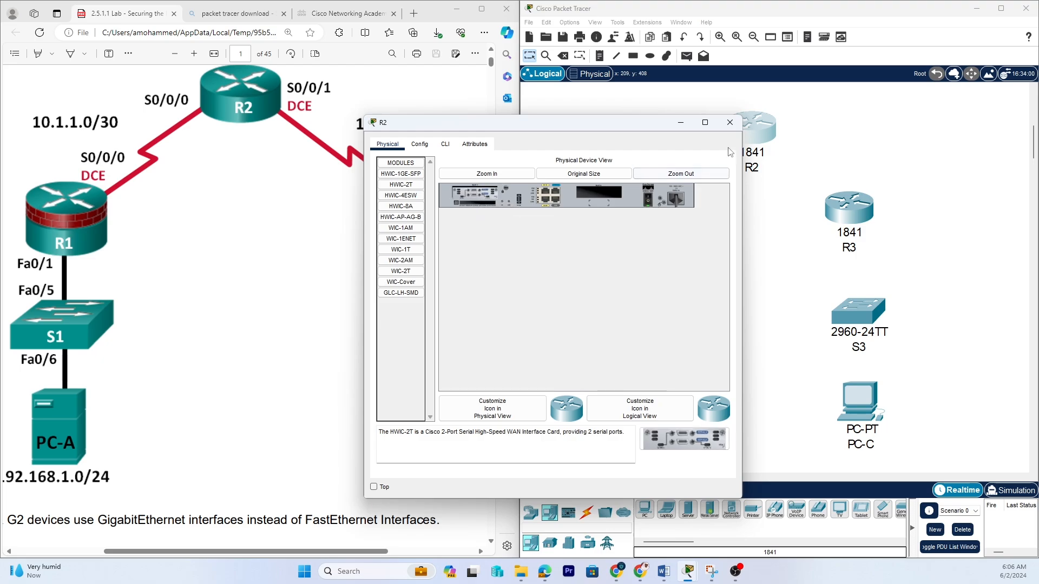
pyautogui.click(730, 122)
# Install an HWIC-2T serial module in R3's empty slot.
pyautogui.click(839, 221)
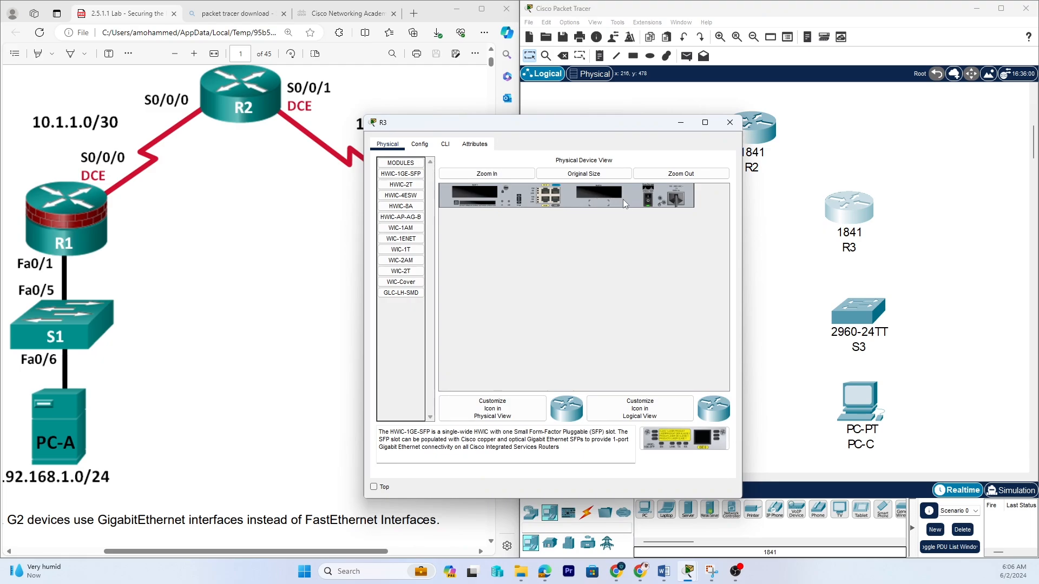
pyautogui.click(400, 185)
pyautogui.moveTo(398, 184); pyautogui.dragTo(475, 194)
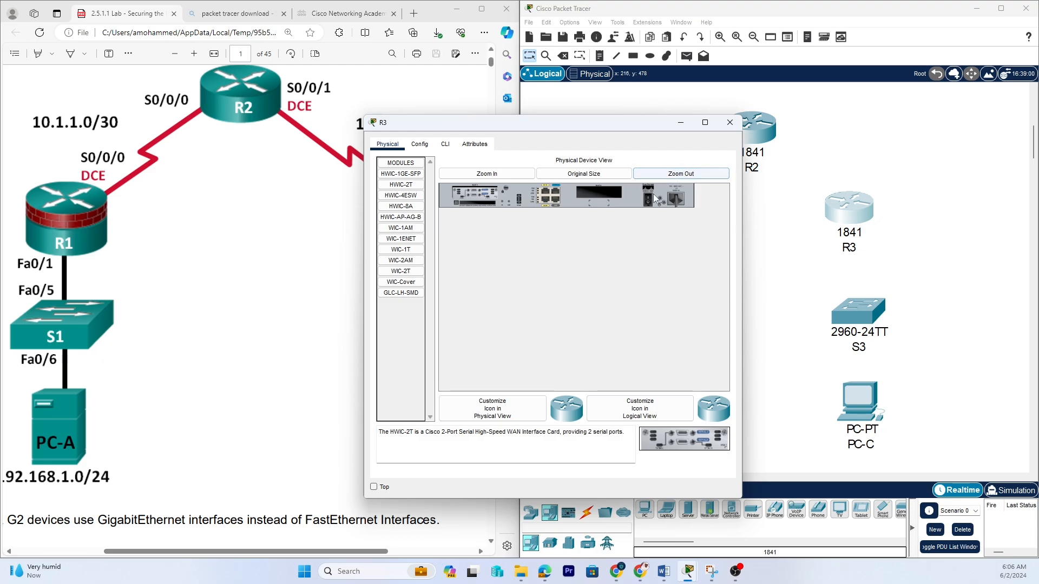
pyautogui.click(730, 122)
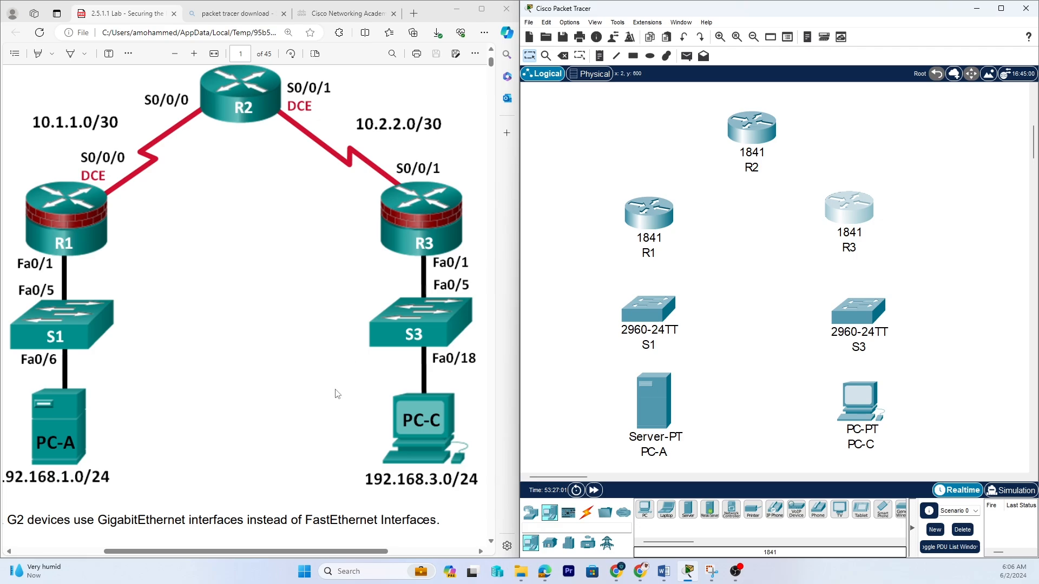
# Connect PC-A's FastEthernet0 to S1's FastEthernet0/6 with a copper straight-through cable.
pyautogui.click(586, 514)
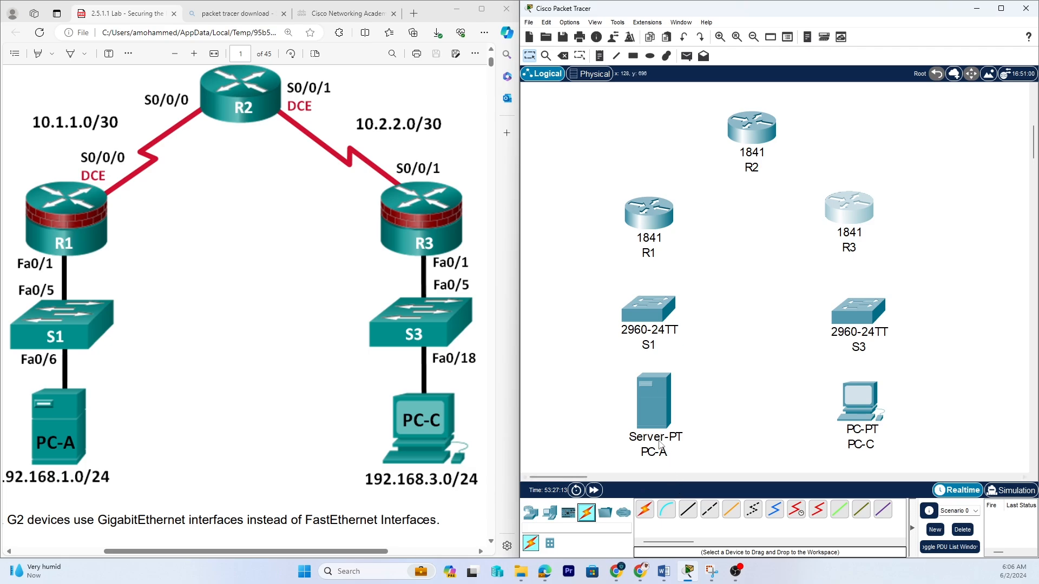
pyautogui.click(687, 514)
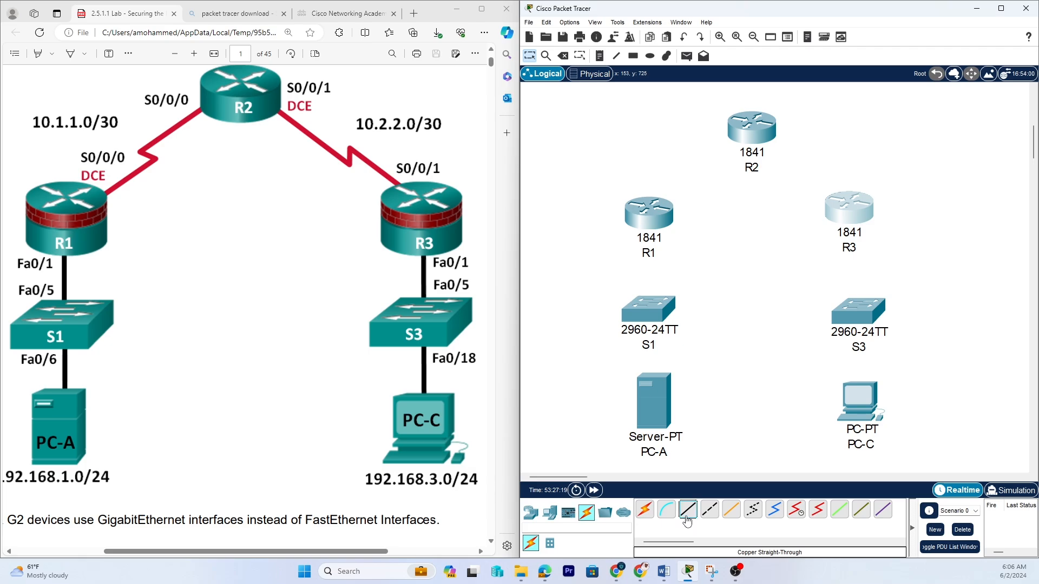
pyautogui.click(655, 419)
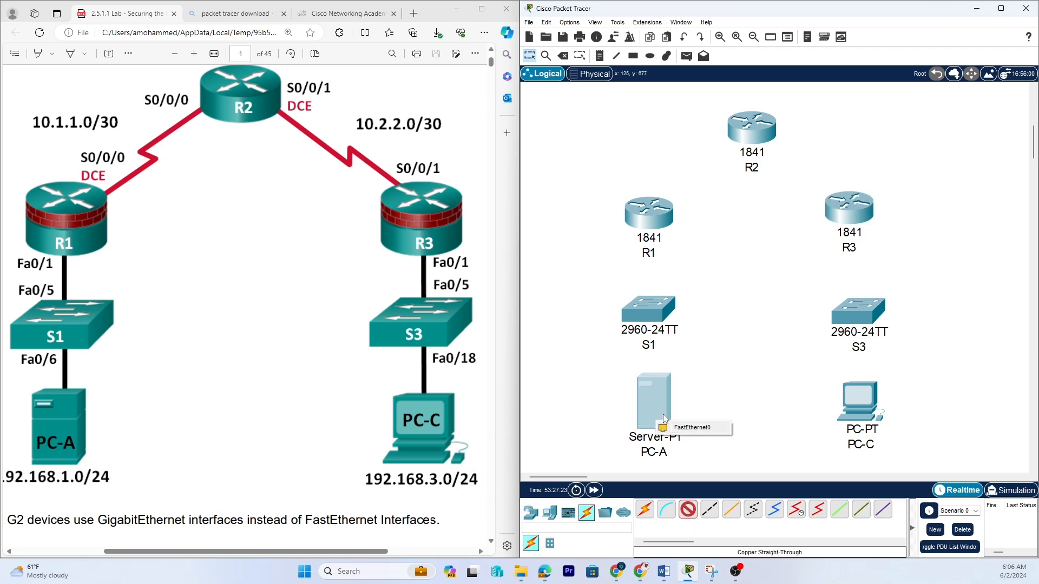
pyautogui.click(686, 427)
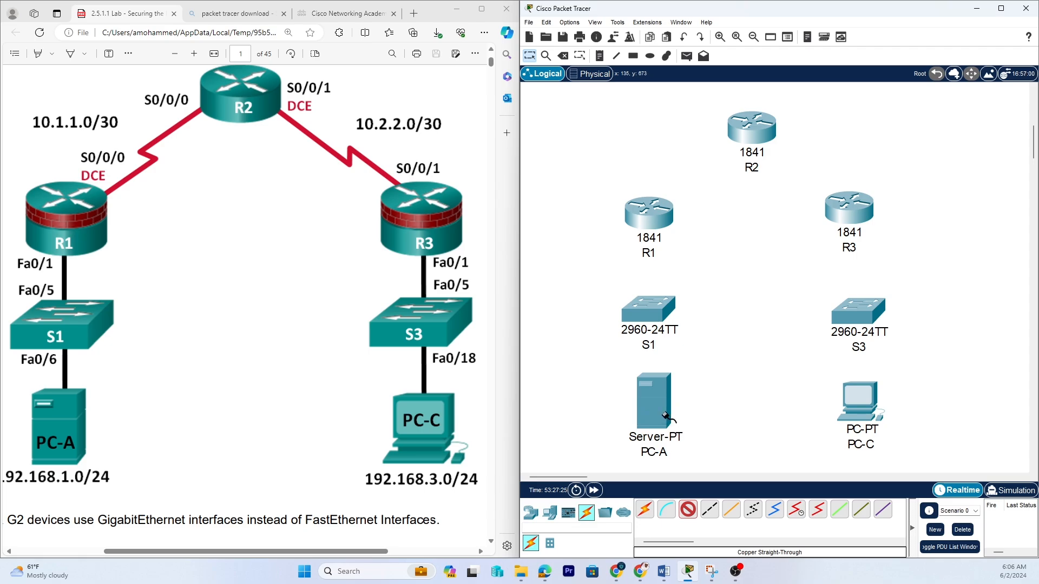
pyautogui.click(650, 317)
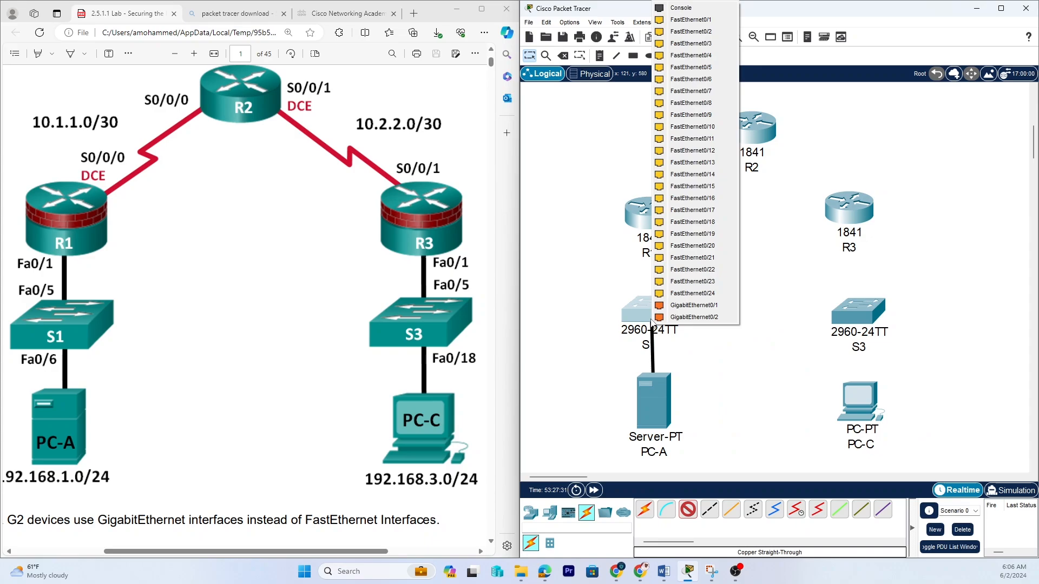
pyautogui.click(691, 80)
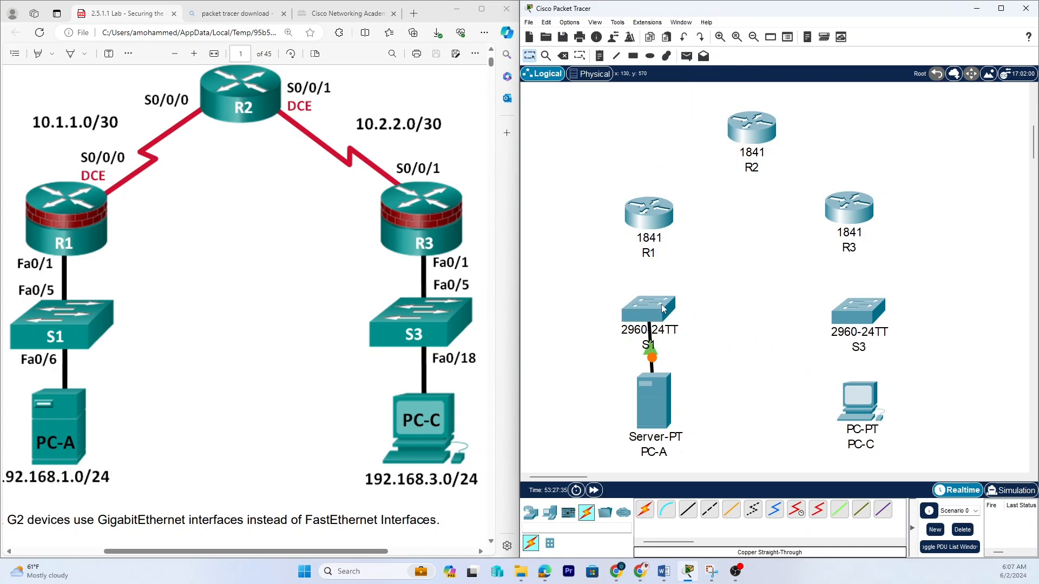
# Move S1 and R1 upward to lengthen the space between devices.
pyautogui.moveTo(662, 309); pyautogui.dragTo(664, 273)
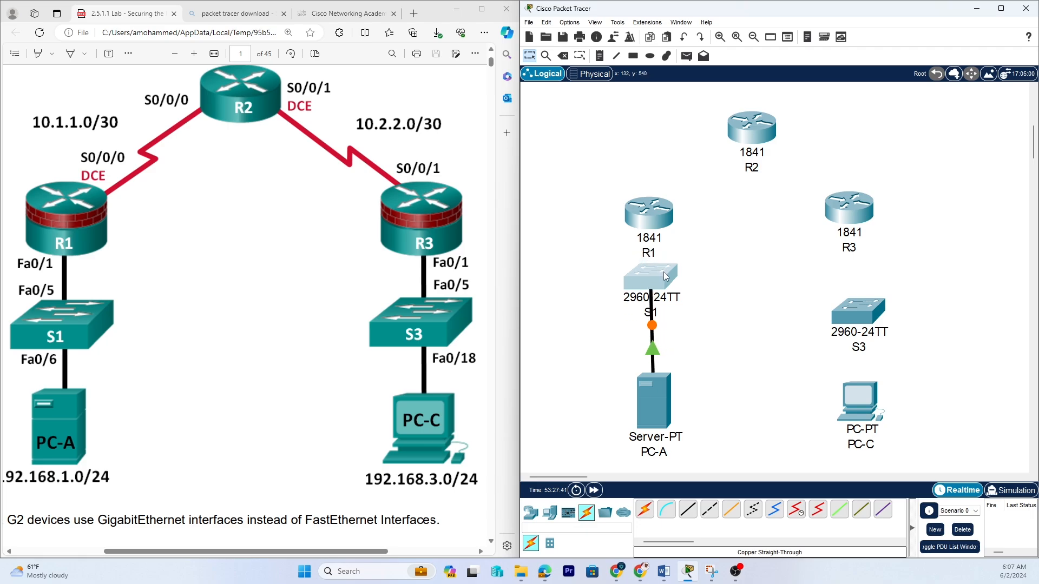
pyautogui.moveTo(658, 224); pyautogui.dragTo(656, 199)
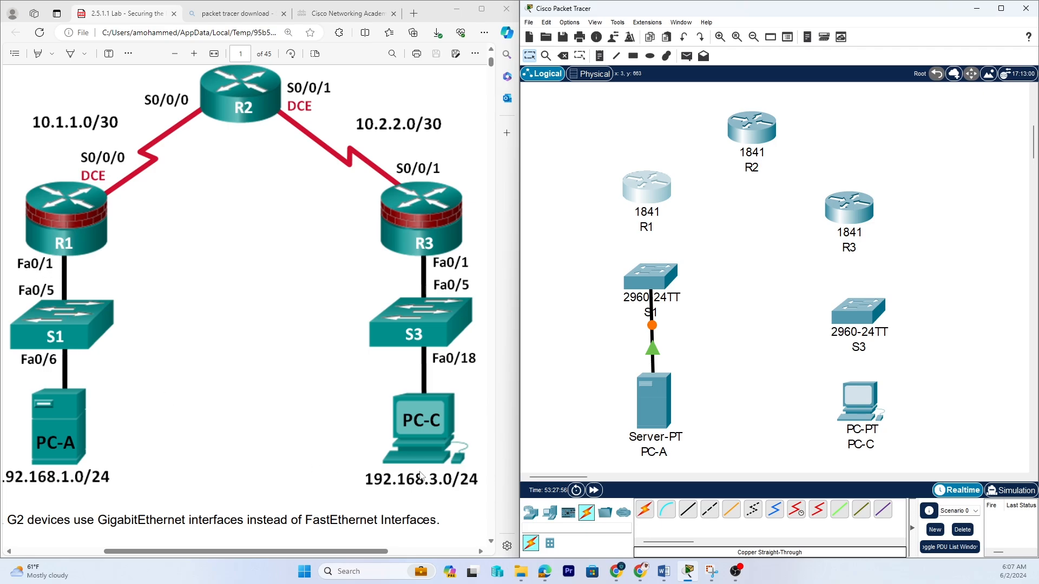
# Connect S1's FastEthernet0/5 to R1's FastEthernet0/1 with a copper straight-through cable, then nudge R1 up.
pyautogui.click(687, 509)
pyautogui.click(657, 279)
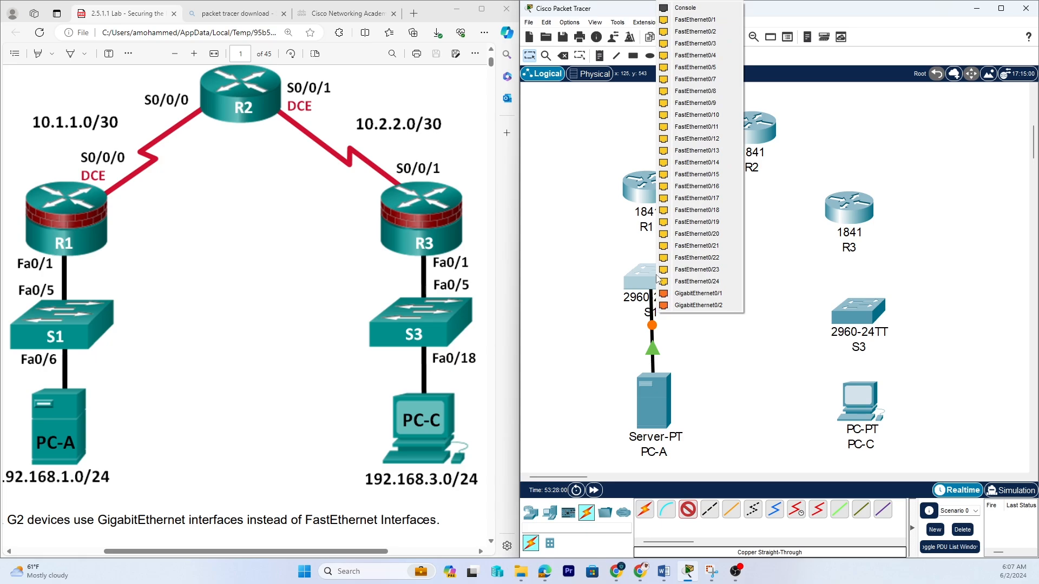
pyautogui.click(704, 70)
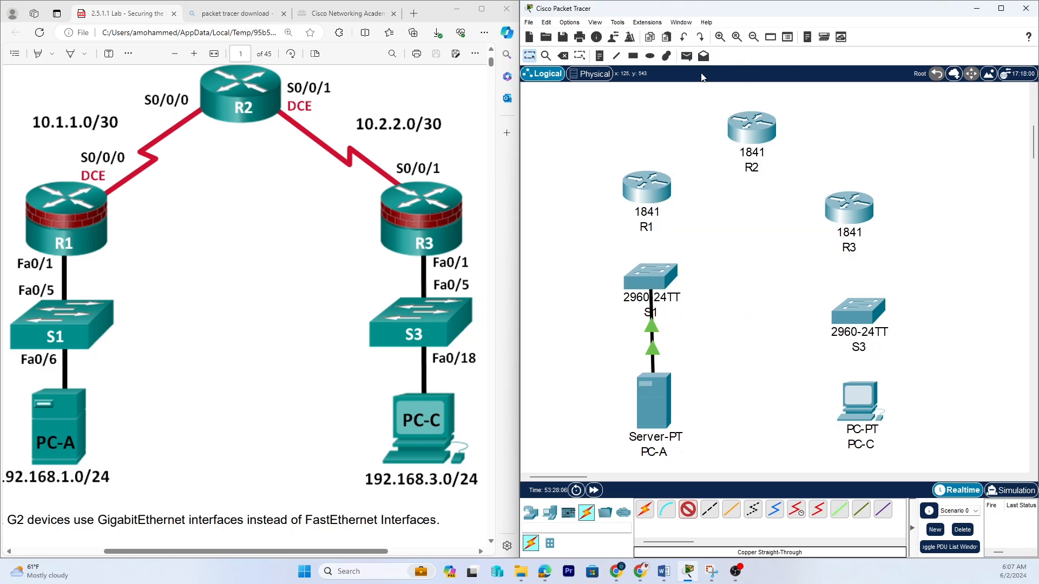
pyautogui.click(648, 187)
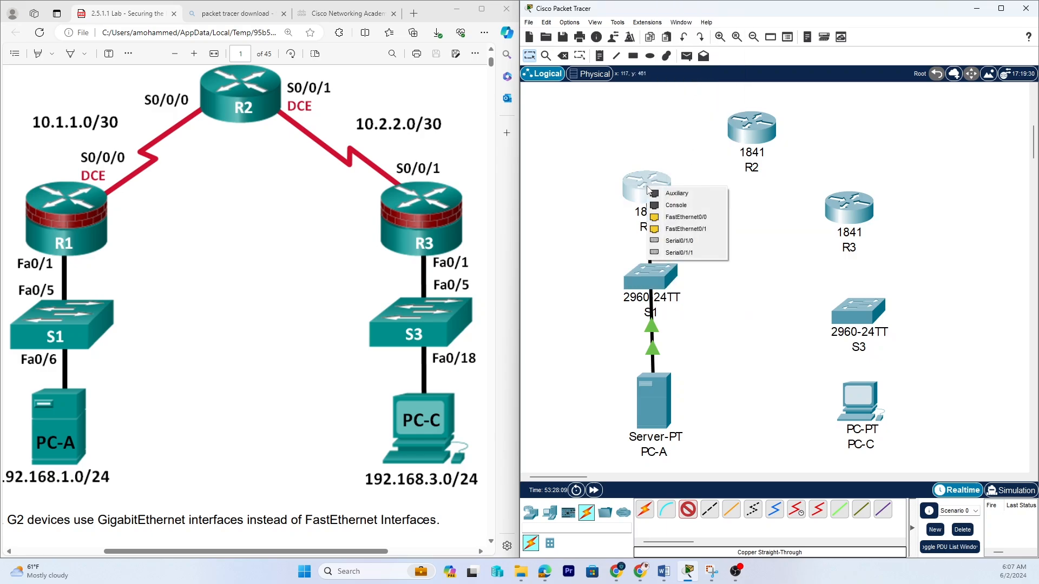
pyautogui.click(672, 230)
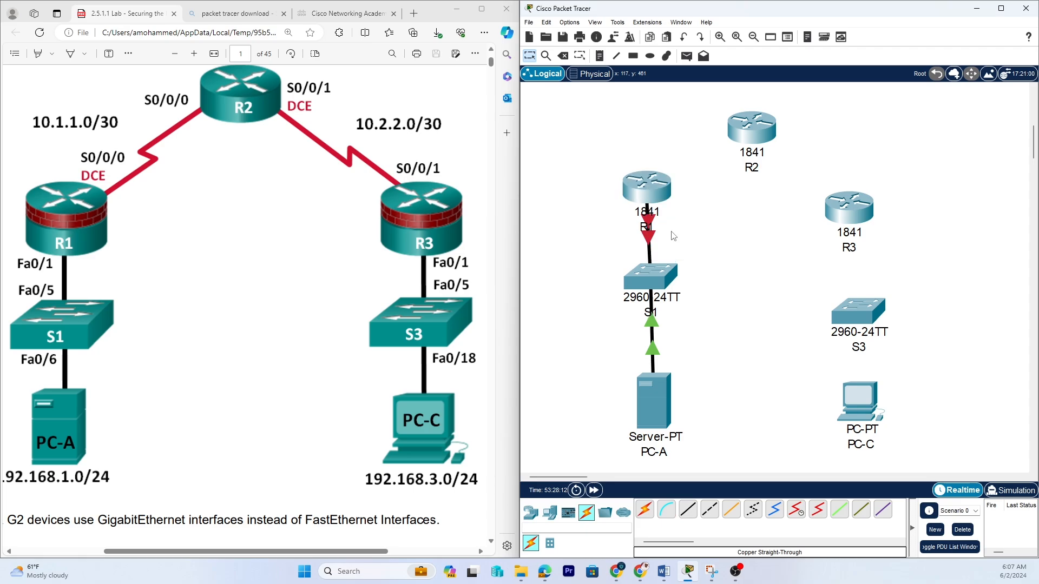
pyautogui.moveTo(651, 196); pyautogui.dragTo(653, 186)
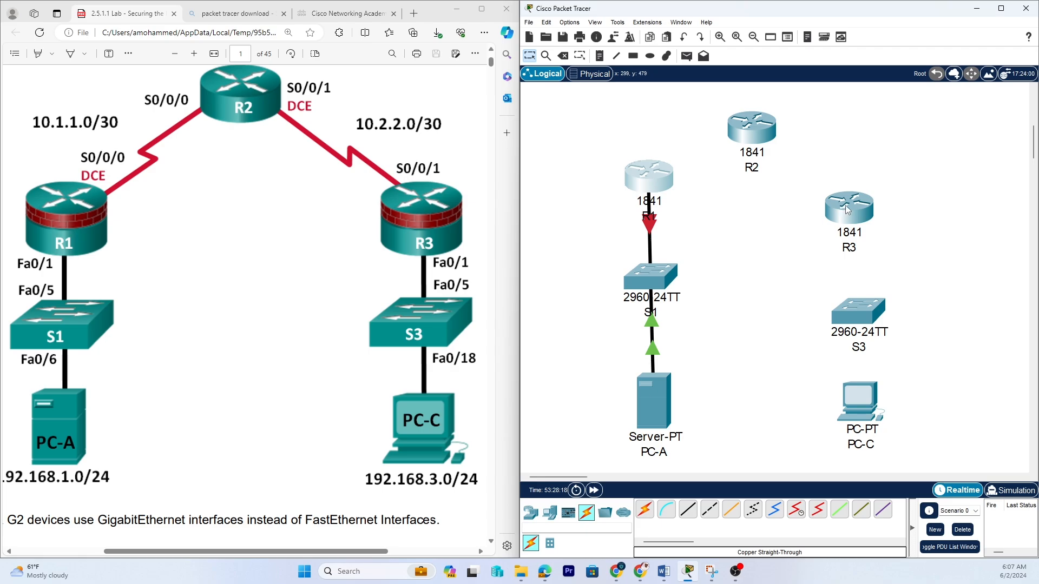
# Rearrange R3, S3, PC-C, R2, S1 and R1 on the workspace to better match the lab diagram's layout.
pyautogui.moveTo(846, 210); pyautogui.dragTo(857, 174)
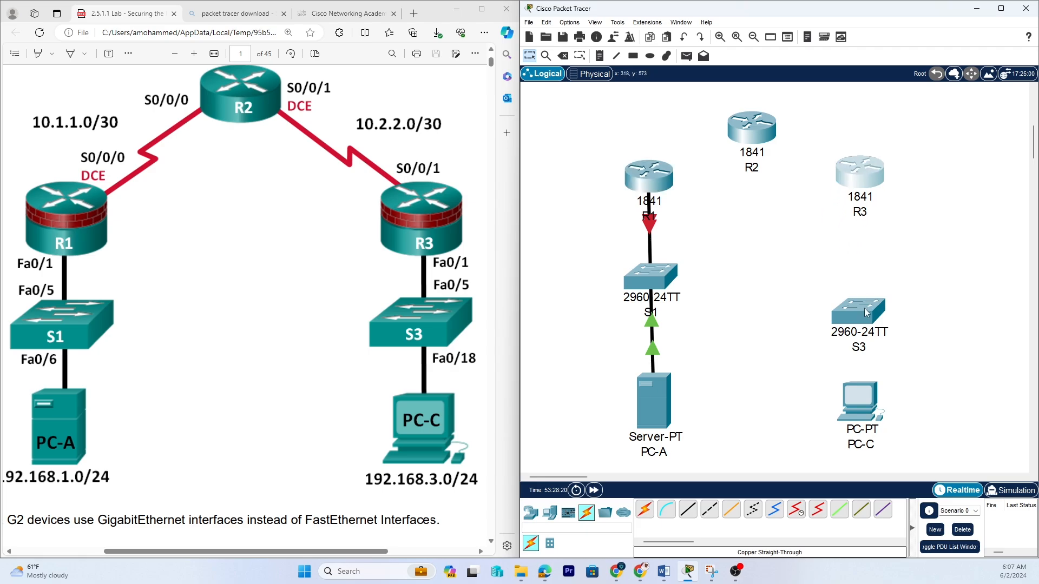
pyautogui.moveTo(864, 312); pyautogui.dragTo(869, 270)
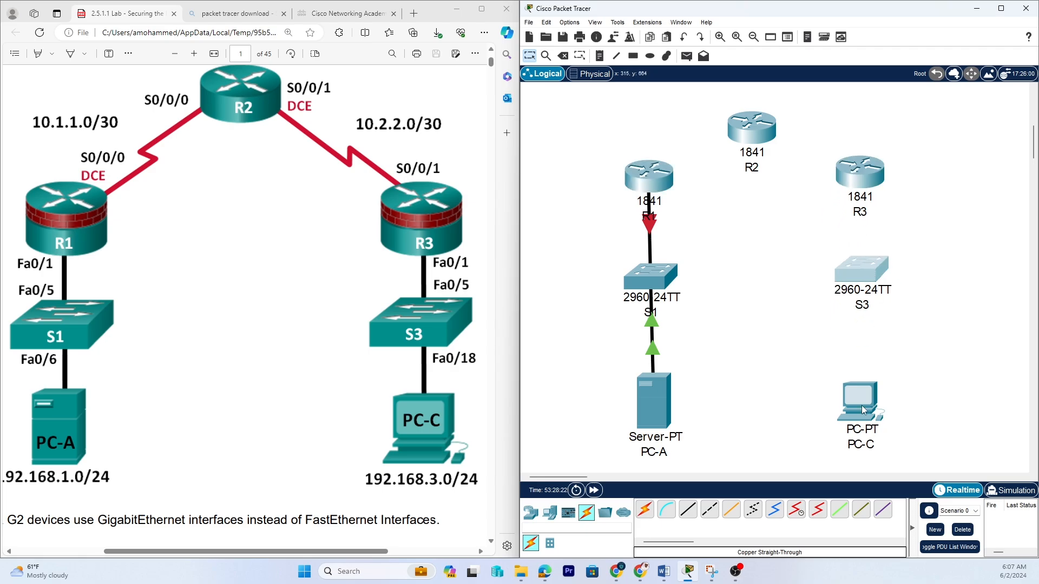
pyautogui.moveTo(863, 410); pyautogui.dragTo(877, 401)
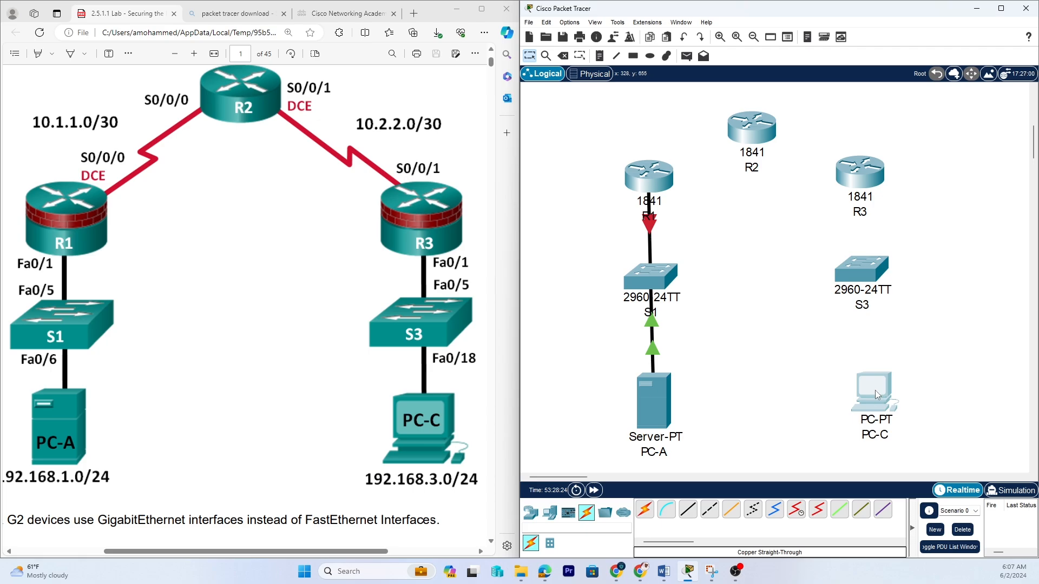
pyautogui.moveTo(869, 277); pyautogui.dragTo(877, 276)
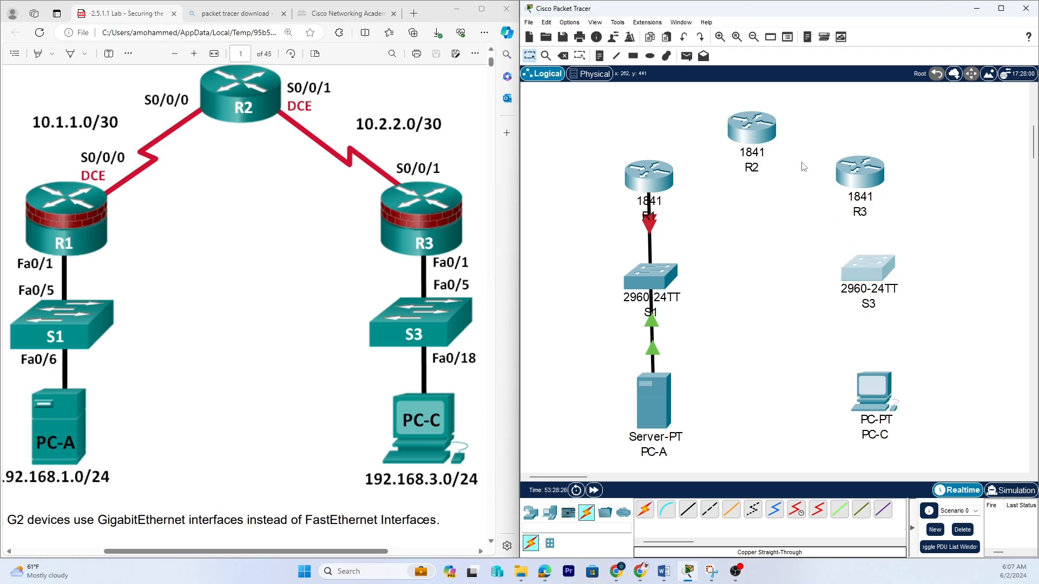
pyautogui.moveTo(754, 133); pyautogui.dragTo(751, 123)
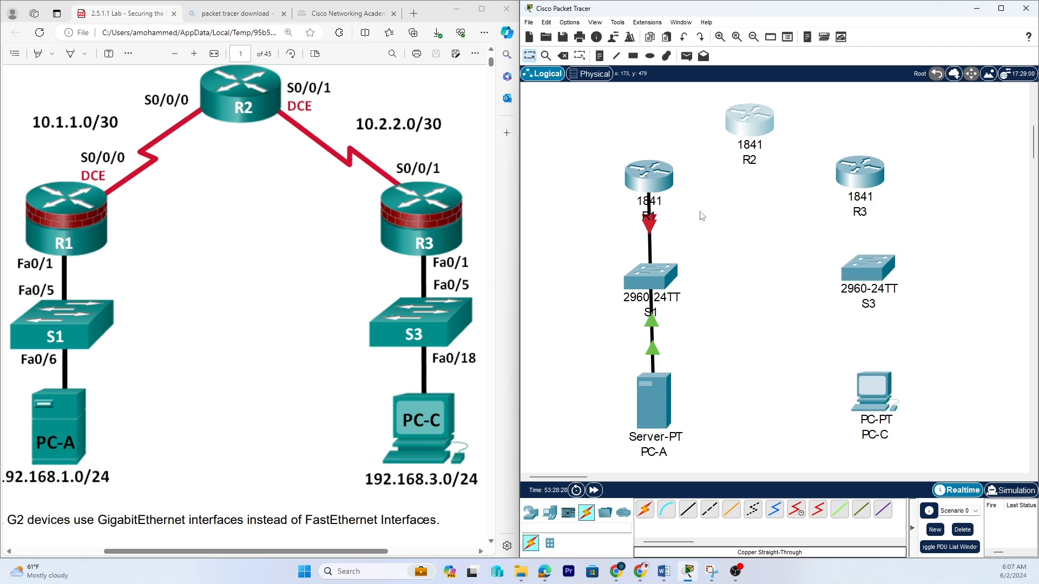
pyautogui.moveTo(655, 278); pyautogui.dragTo(657, 290)
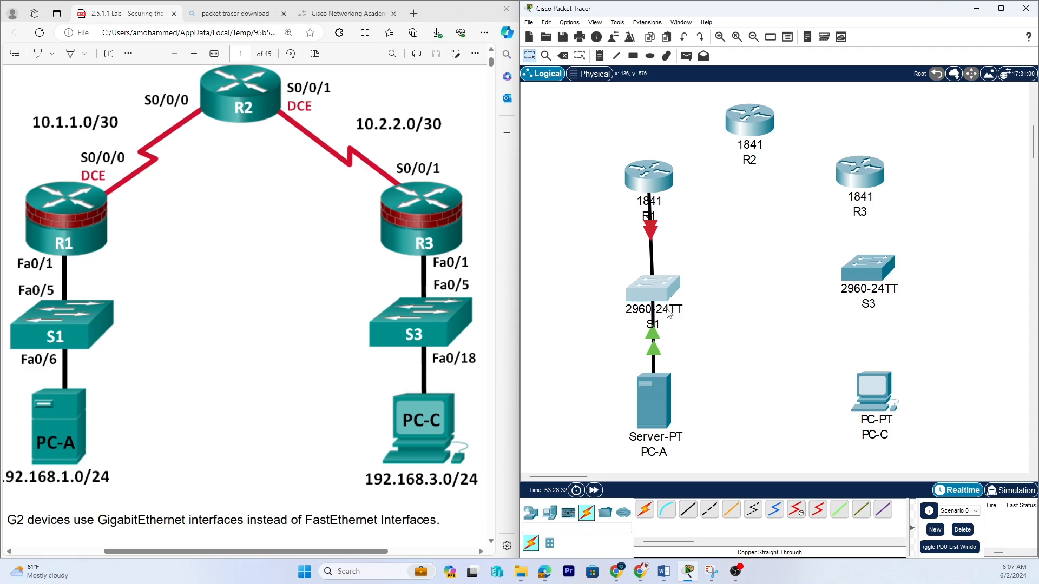
pyautogui.click(650, 172)
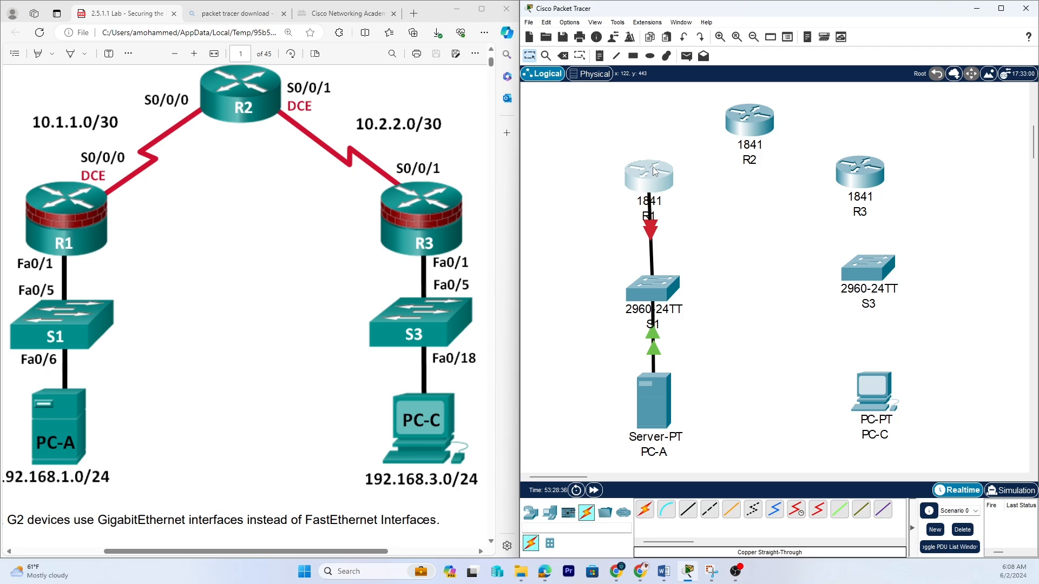
pyautogui.moveTo(653, 169); pyautogui.dragTo(651, 173)
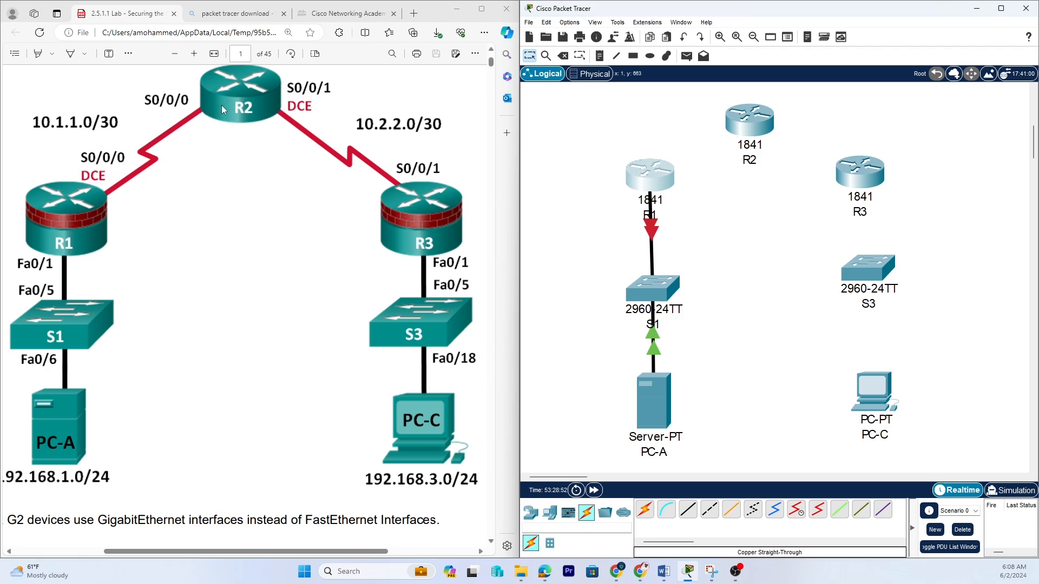
pyautogui.click(797, 514)
pyautogui.click(657, 173)
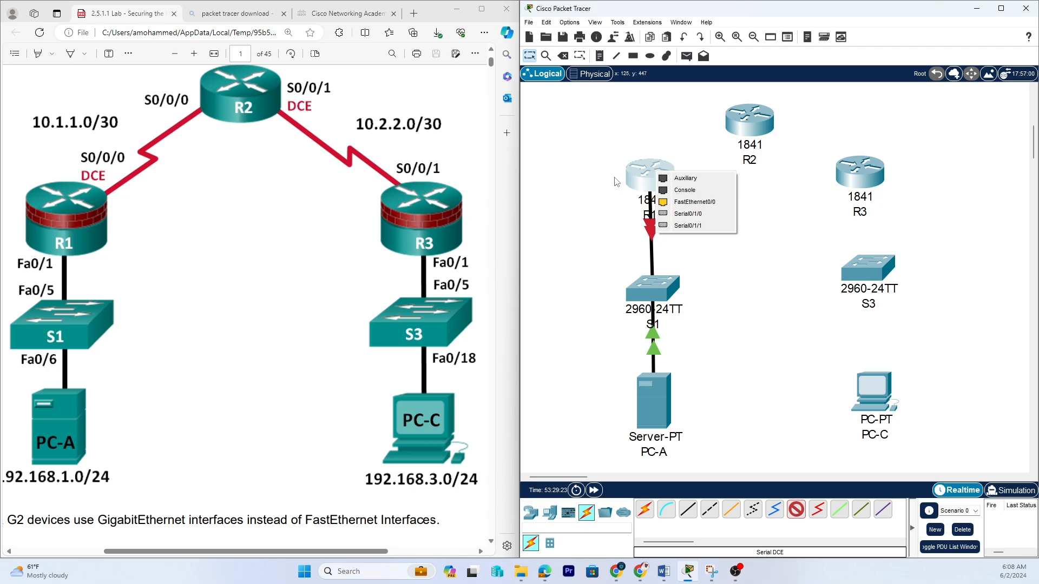
pyautogui.click(643, 177)
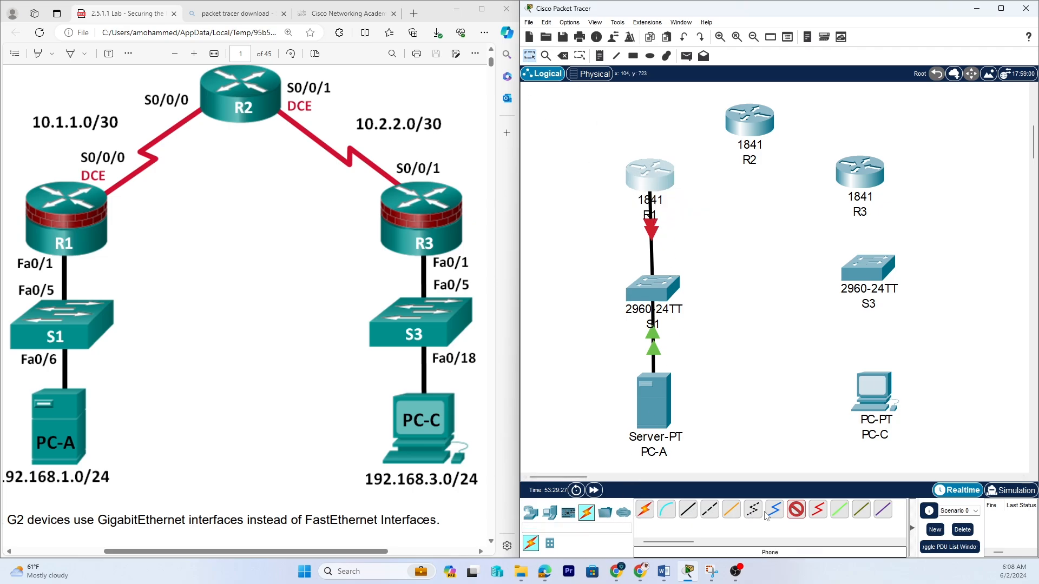
pyautogui.click(796, 509)
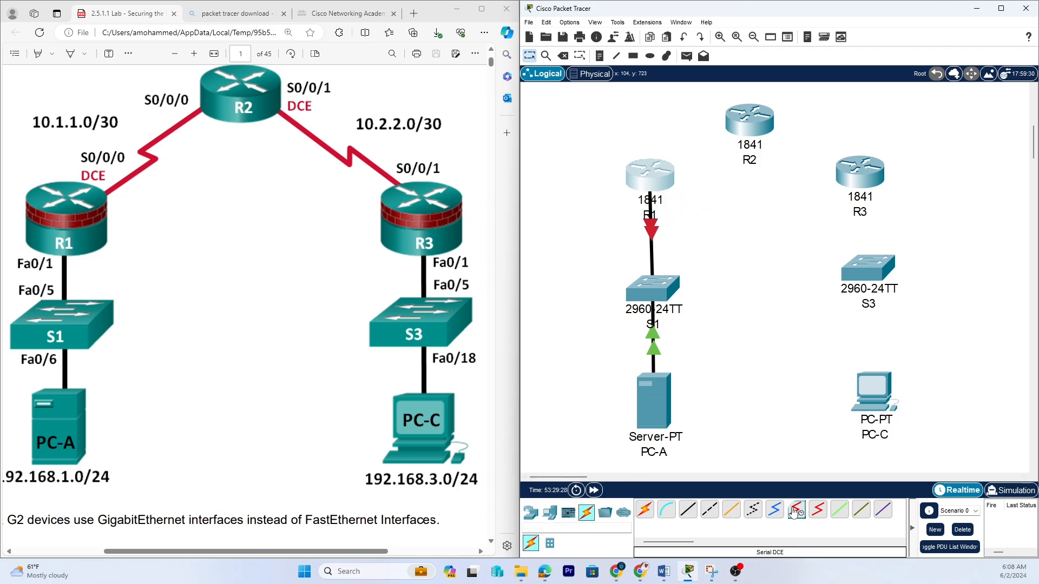
pyautogui.press('Escape')
# Open R1's physical device view, zoom in, and switch the router's power off.
pyautogui.click(646, 181)
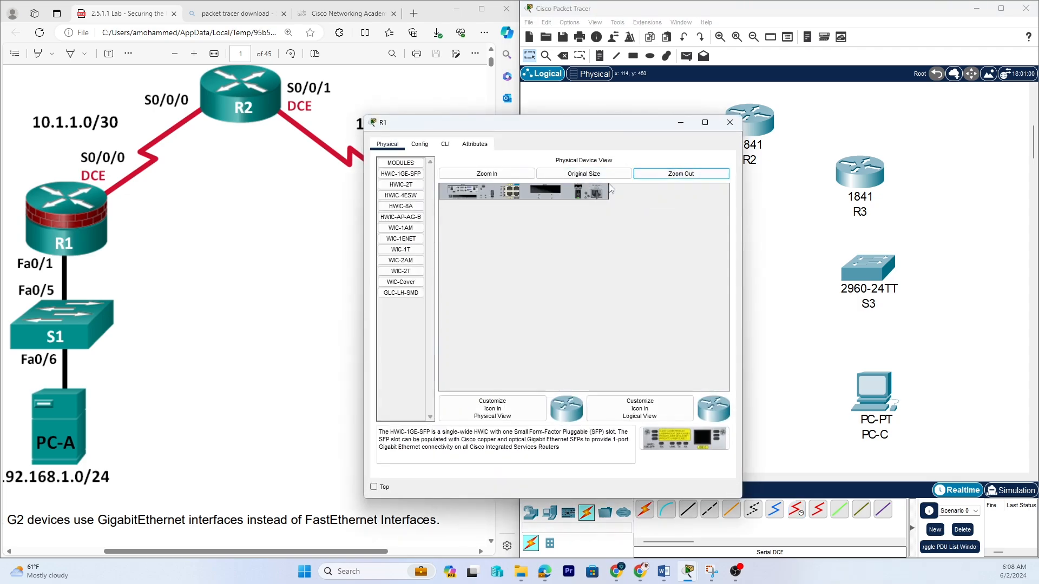
pyautogui.click(654, 176)
pyautogui.click(610, 175)
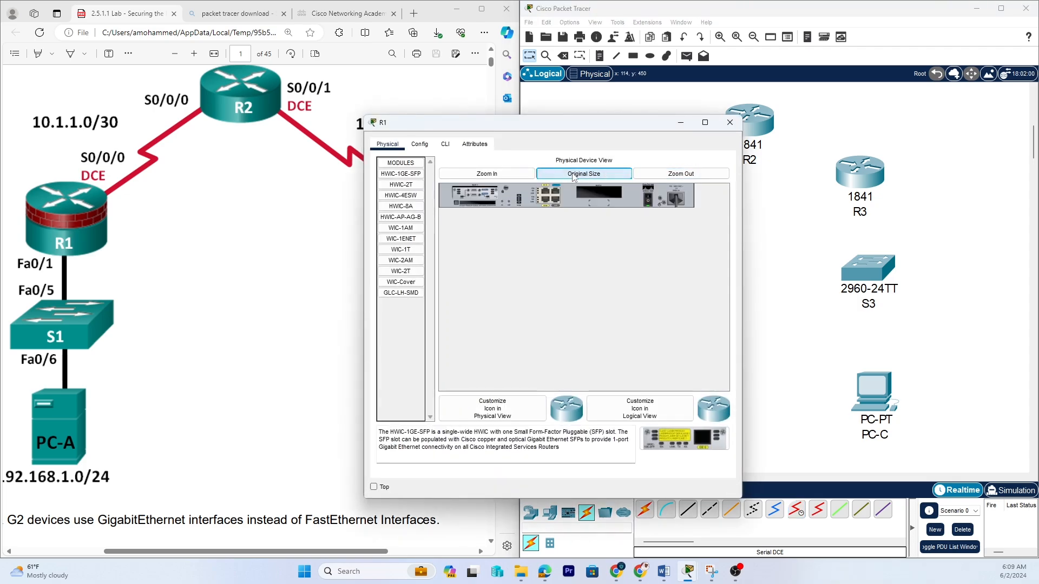
pyautogui.click(513, 179)
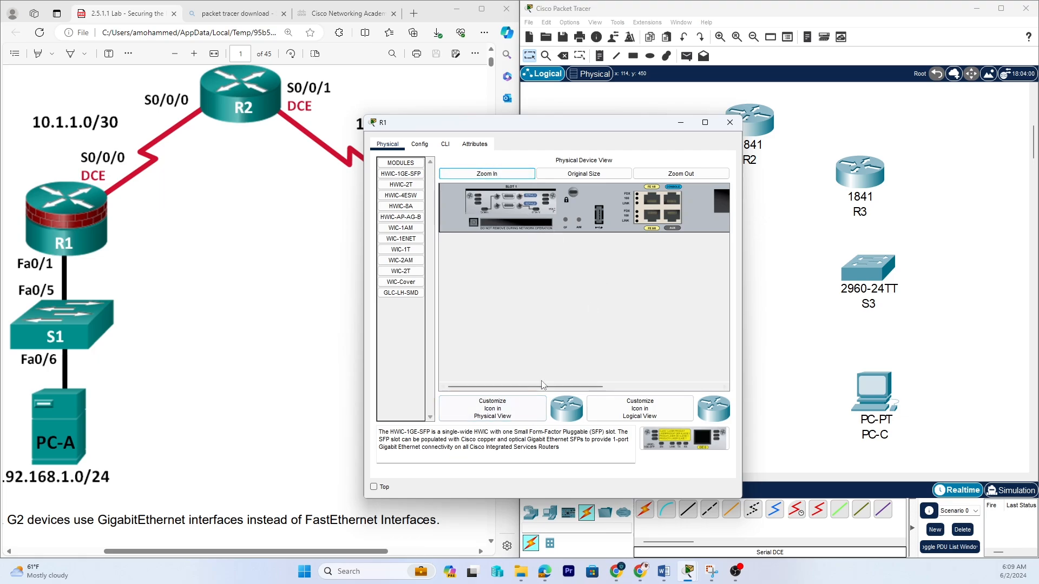
pyautogui.moveTo(544, 386); pyautogui.dragTo(638, 386)
pyautogui.click(681, 222)
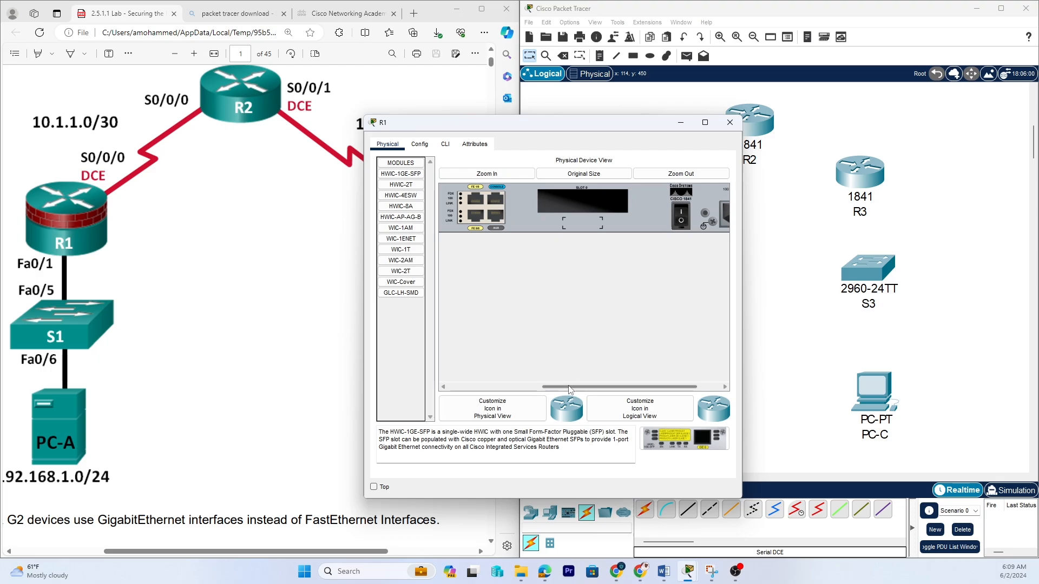
pyautogui.moveTo(567, 387); pyautogui.dragTo(505, 384)
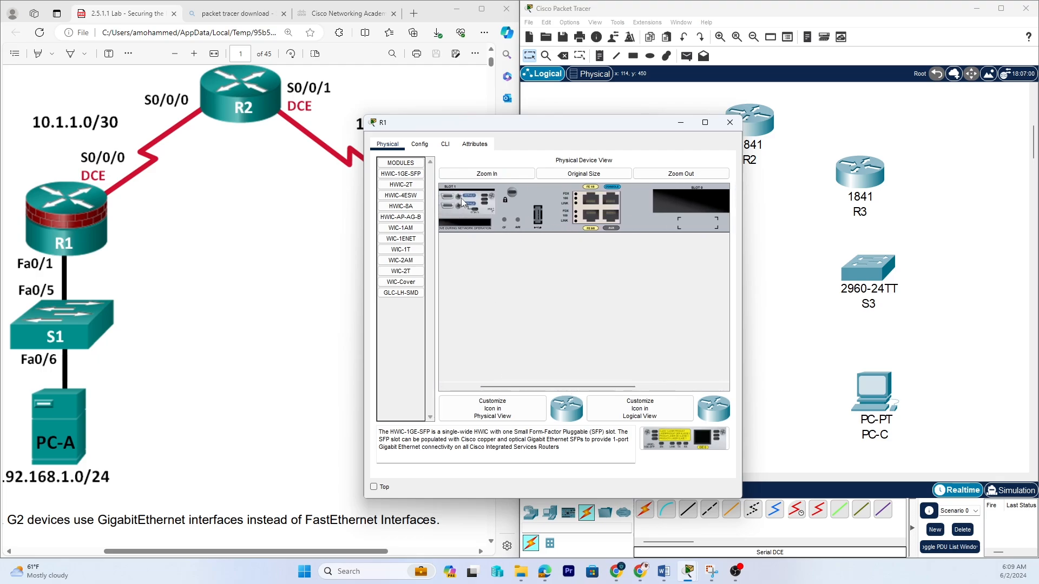
# Remove the HWIC-2T serial module from R1's slot 1.
pyautogui.moveTo(461, 198); pyautogui.dragTo(692, 203)
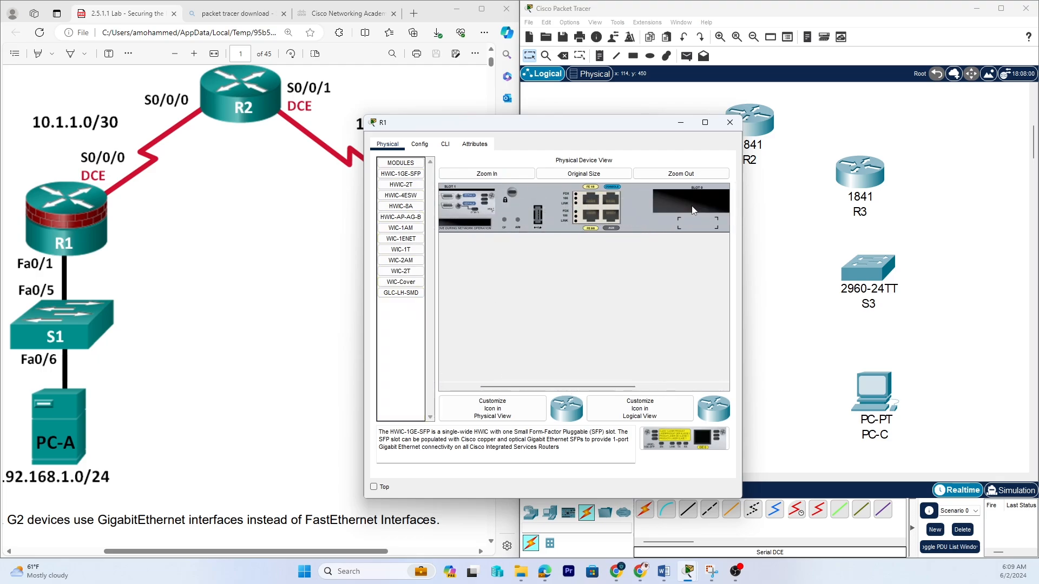
pyautogui.moveTo(454, 203); pyautogui.dragTo(706, 204)
pyautogui.click(705, 122)
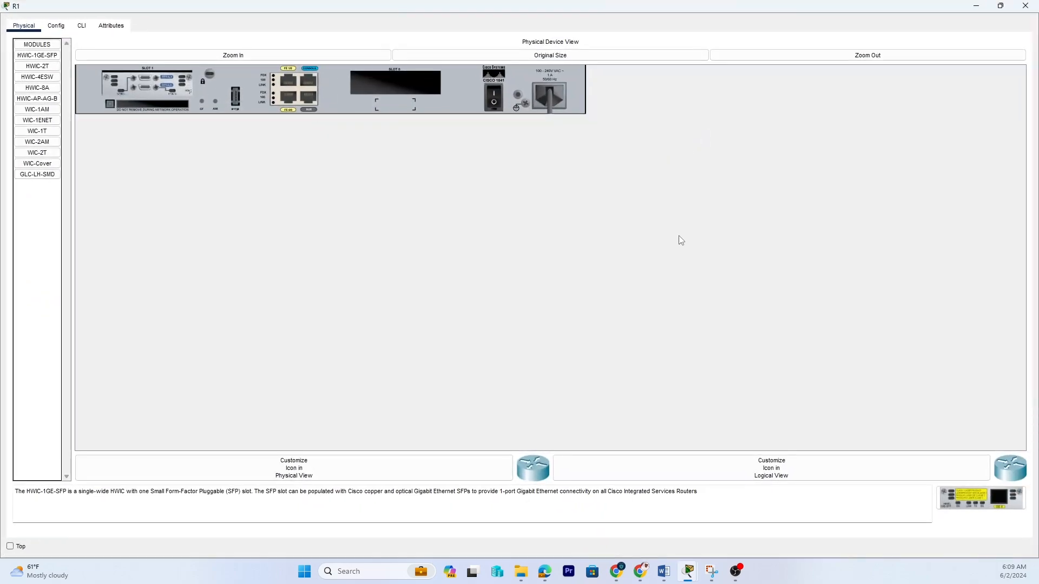
pyautogui.moveTo(168, 87); pyautogui.dragTo(411, 89)
pyautogui.moveTo(166, 88); pyautogui.dragTo(928, 507)
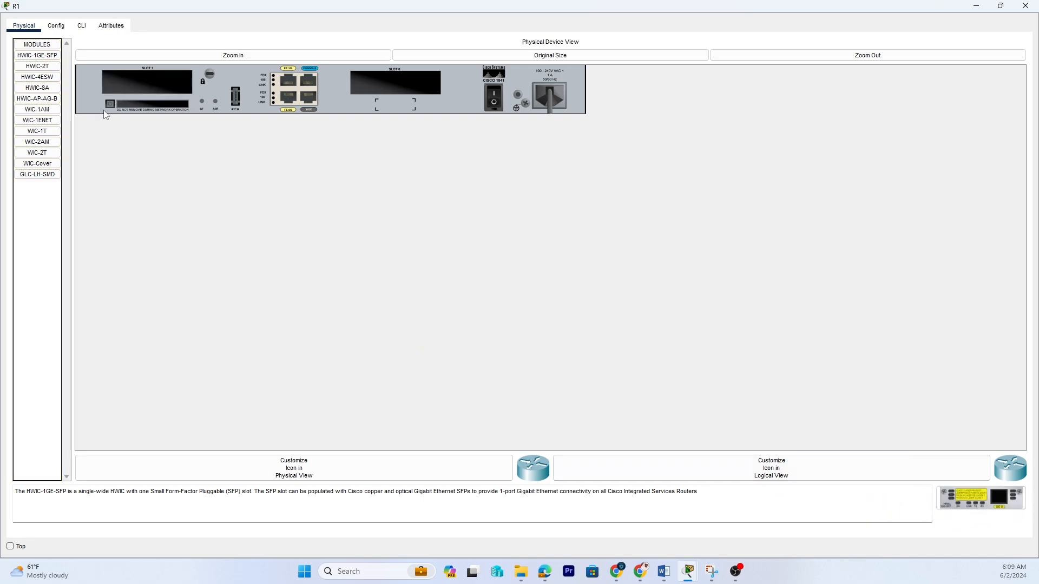
# Install an HWIC-2T module in R1's slot 0, power the router back on, and close its window.
pyautogui.click(31, 66)
pyautogui.moveTo(981, 498); pyautogui.dragTo(403, 83)
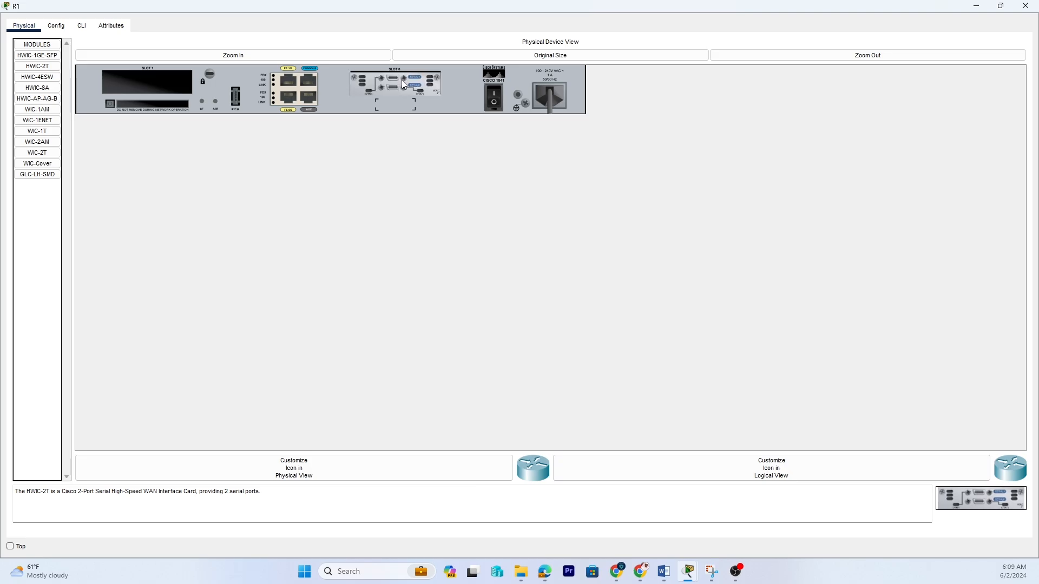
pyautogui.click(495, 102)
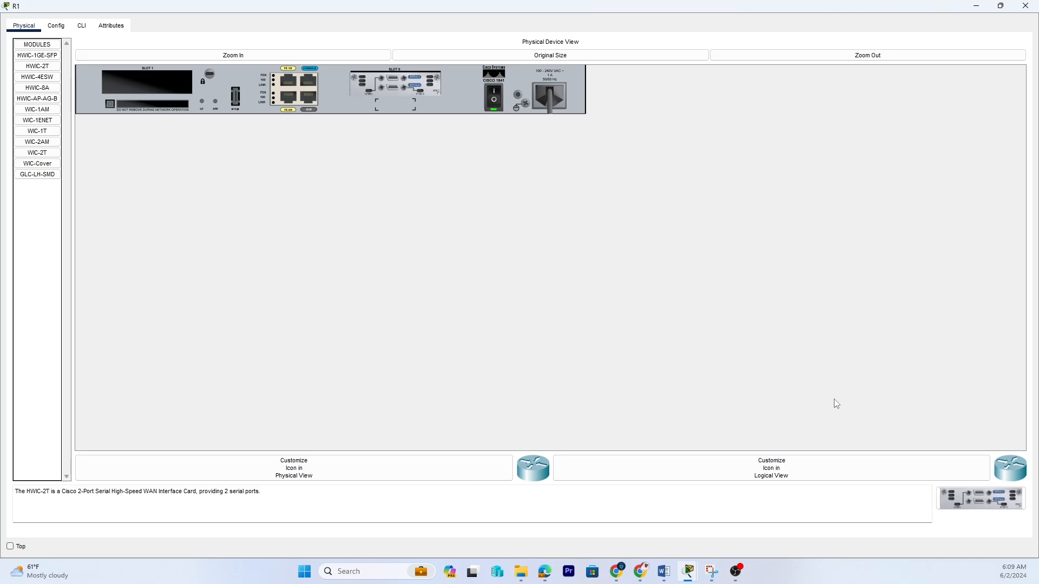
pyautogui.click(1001, 6)
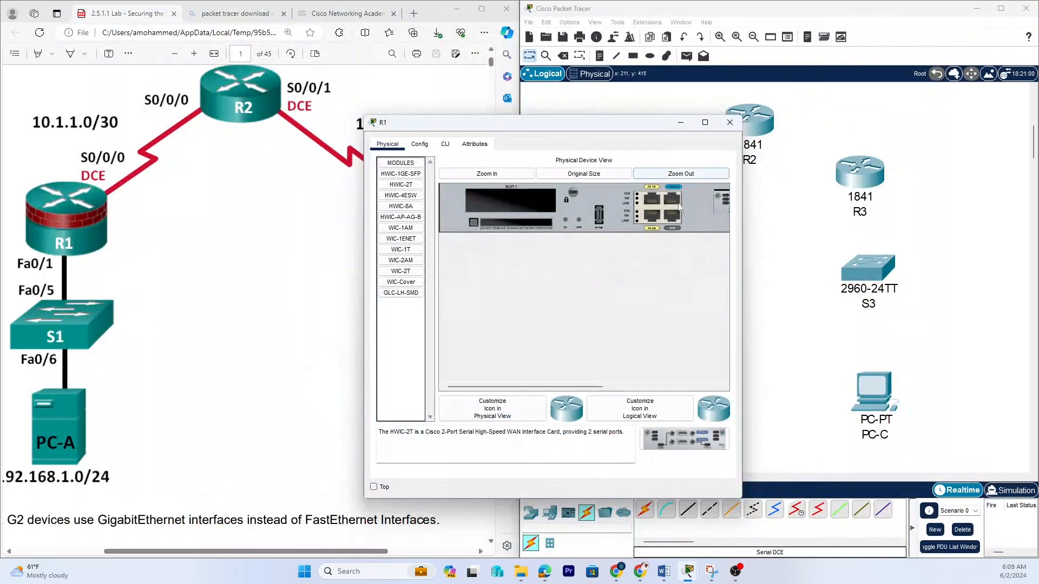
pyautogui.click(729, 124)
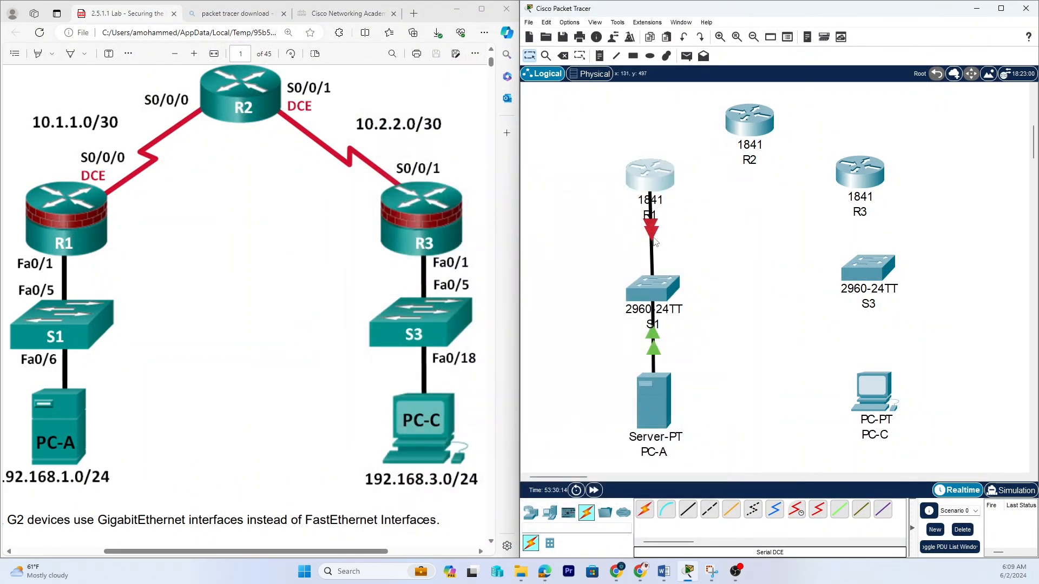
# Power off R2, move its HWIC-2T serial module from slot 1 to slot 0, and power it back on.
pyautogui.click(748, 130)
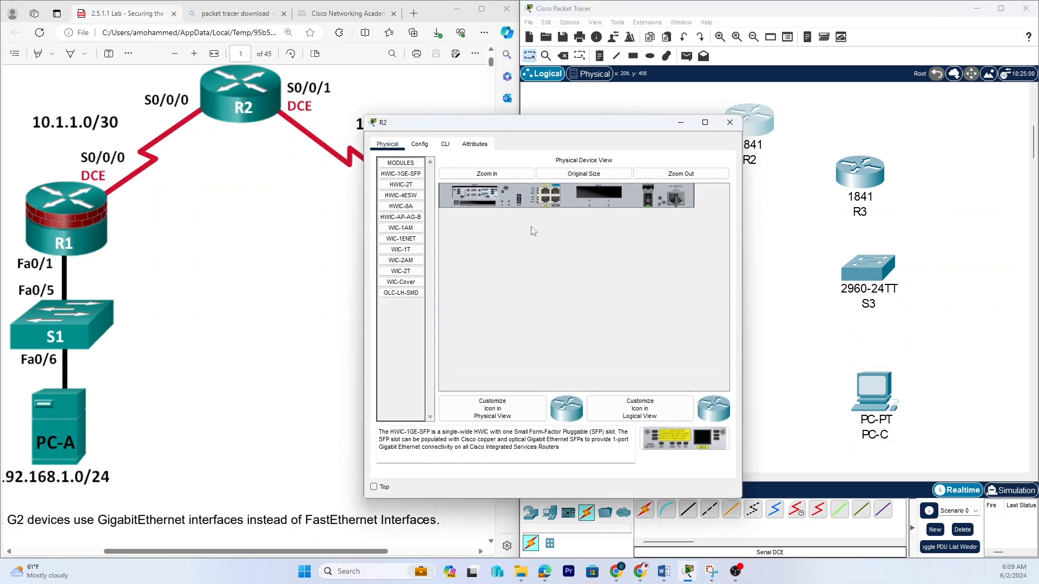
pyautogui.click(645, 204)
pyautogui.moveTo(471, 189); pyautogui.dragTo(676, 435)
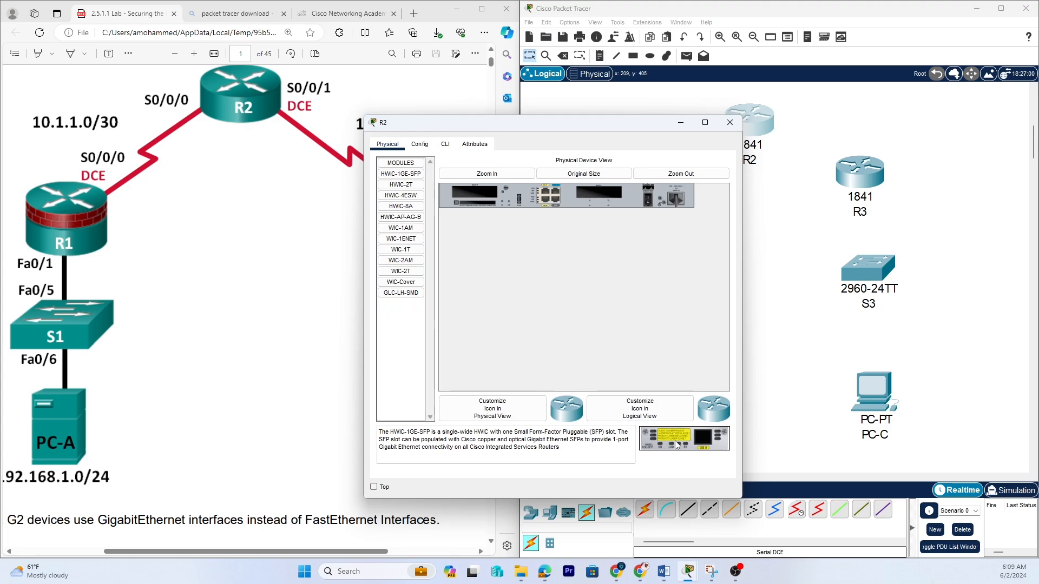
pyautogui.click(406, 184)
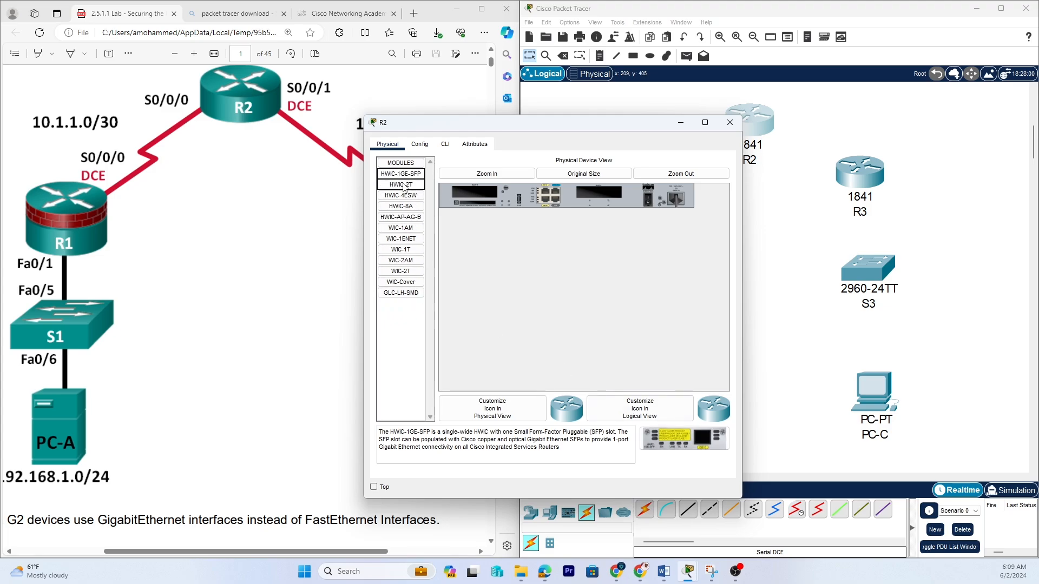
pyautogui.moveTo(681, 440); pyautogui.dragTo(605, 197)
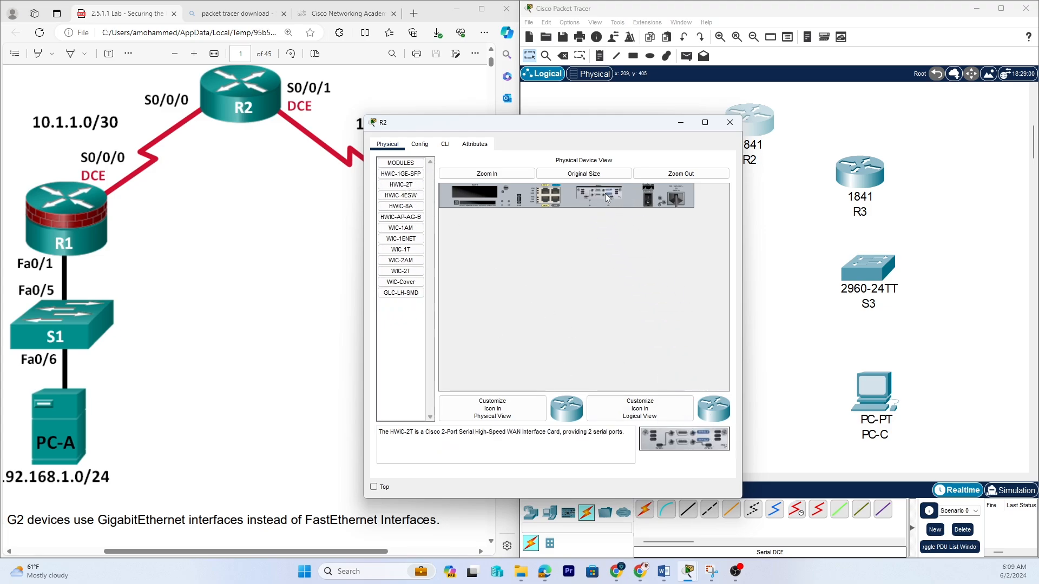
pyautogui.click(648, 201)
pyautogui.click(730, 122)
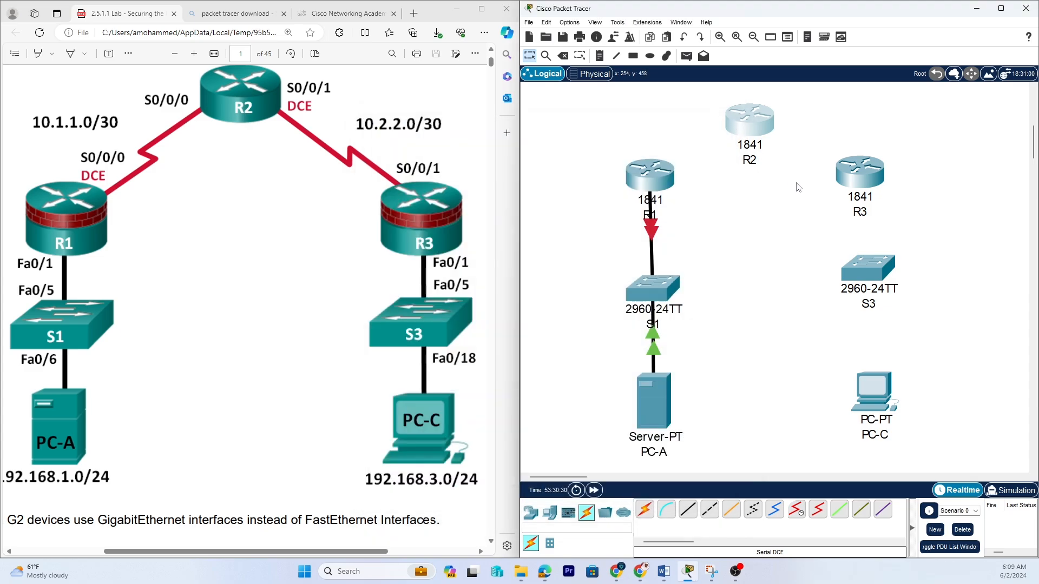
# Relocate R3's HWIC-2T serial module from slot 1 to slot 0, switching the router off and back on.
pyautogui.click(860, 180)
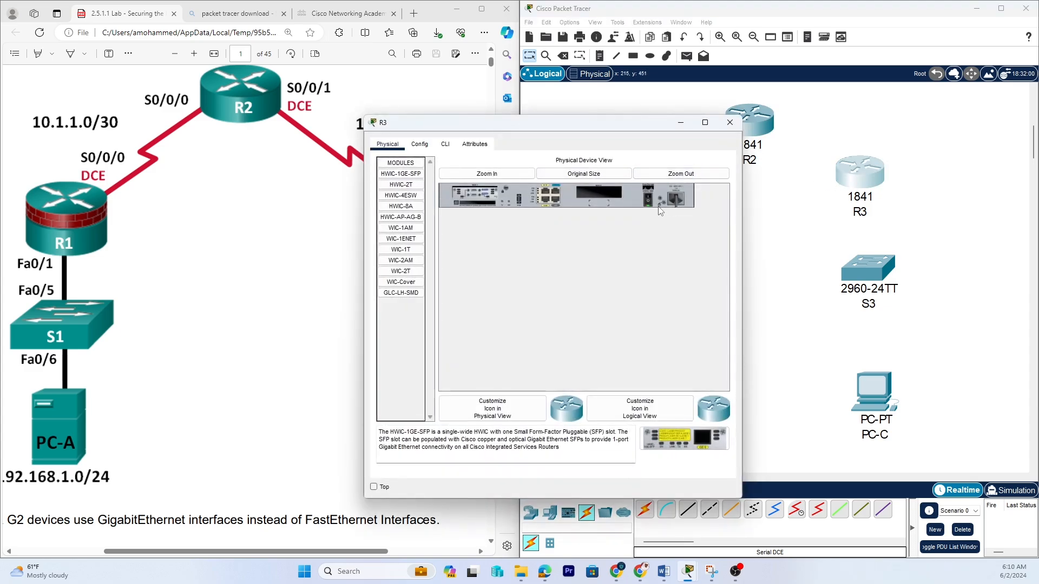
pyautogui.click(648, 202)
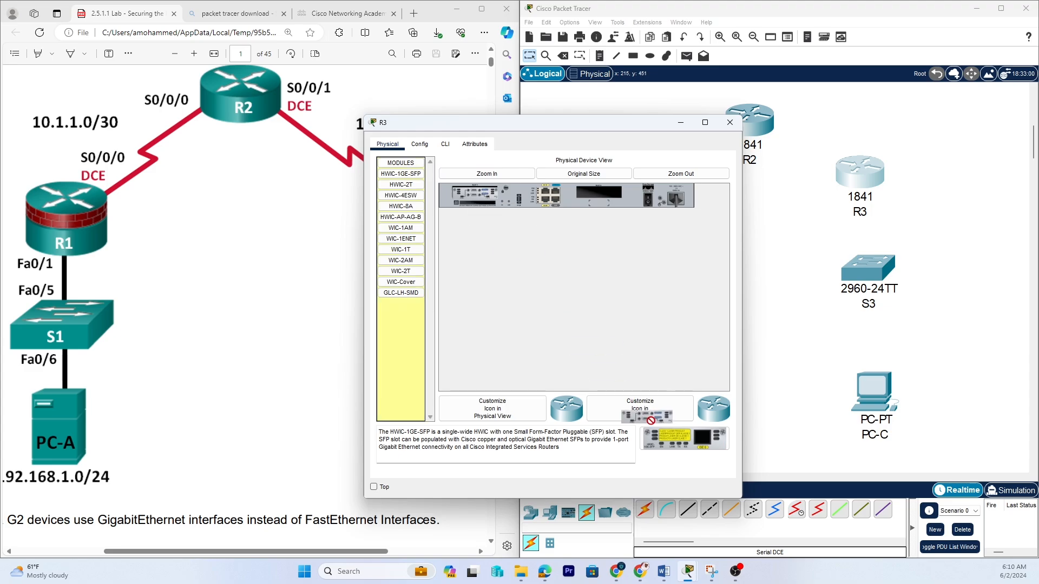
pyautogui.moveTo(672, 443); pyautogui.dragTo(474, 192)
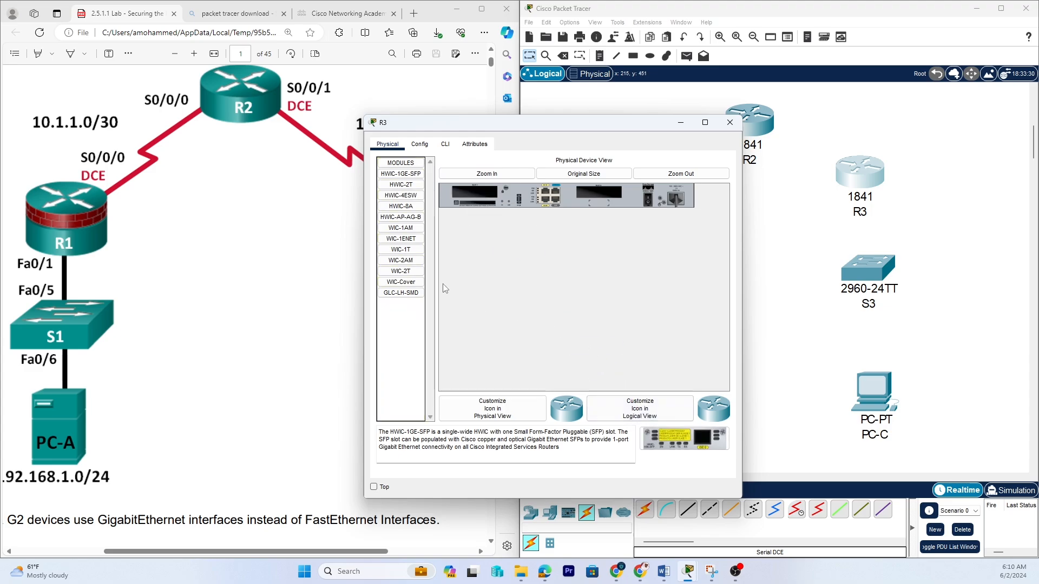
pyautogui.click(406, 185)
pyautogui.moveTo(690, 432); pyautogui.dragTo(639, 211)
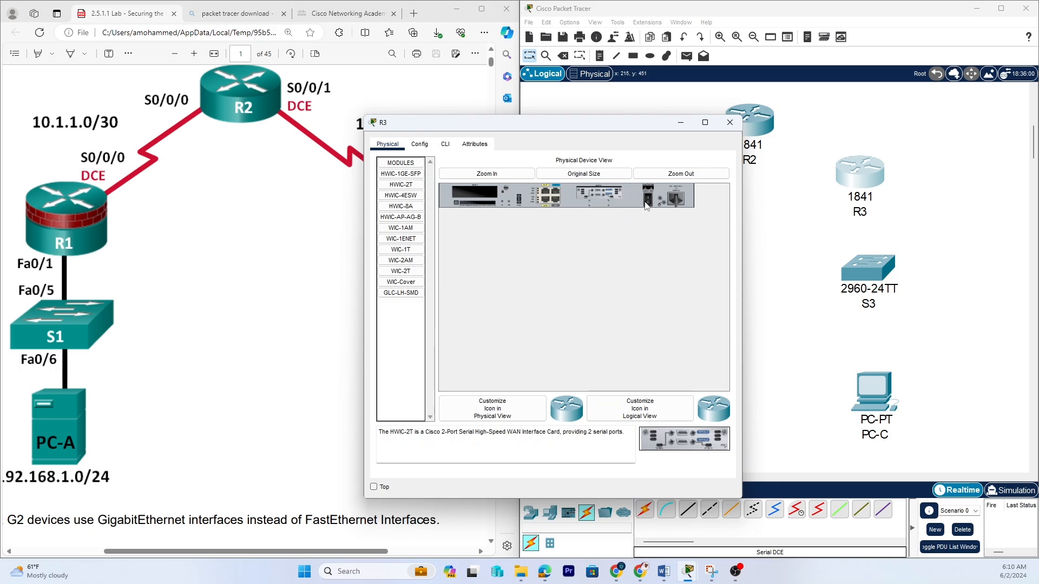
pyautogui.click(646, 202)
pyautogui.click(728, 122)
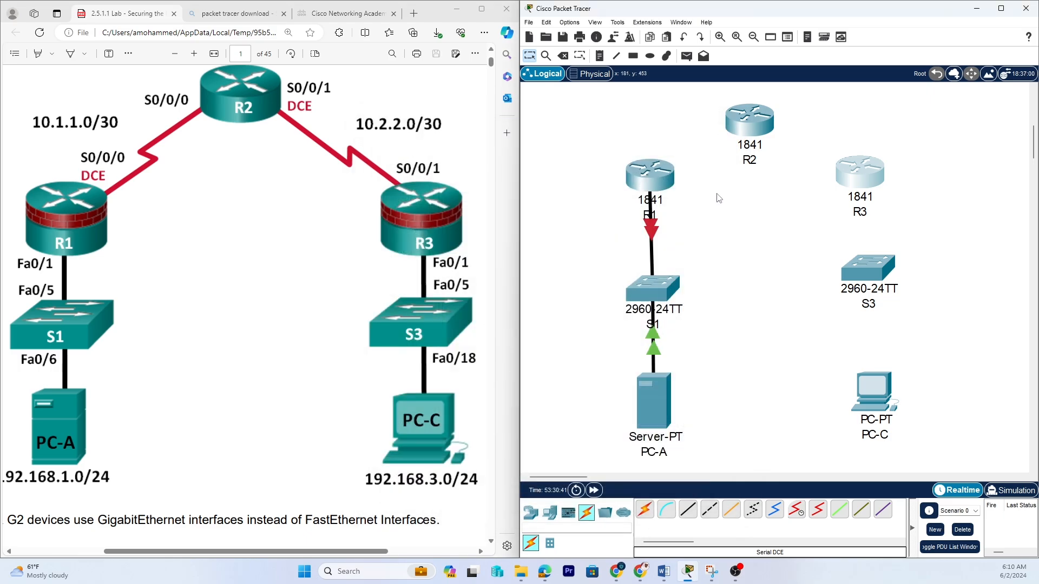
# Connect R1's Serial0/0/0 to R2's Serial0/0/0 with a Serial DCE cable.
pyautogui.click(801, 514)
pyautogui.click(656, 175)
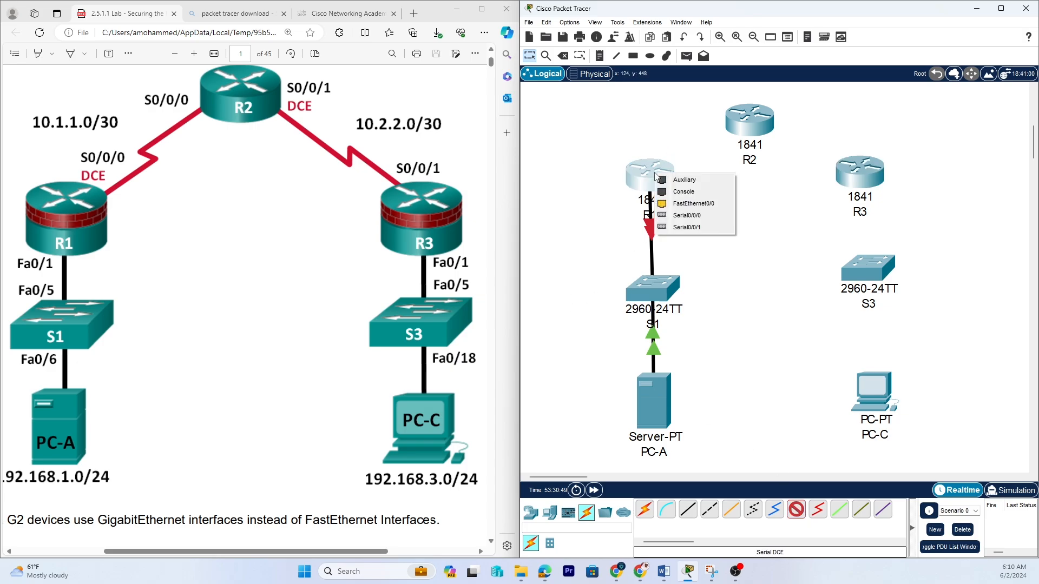
pyautogui.click(677, 216)
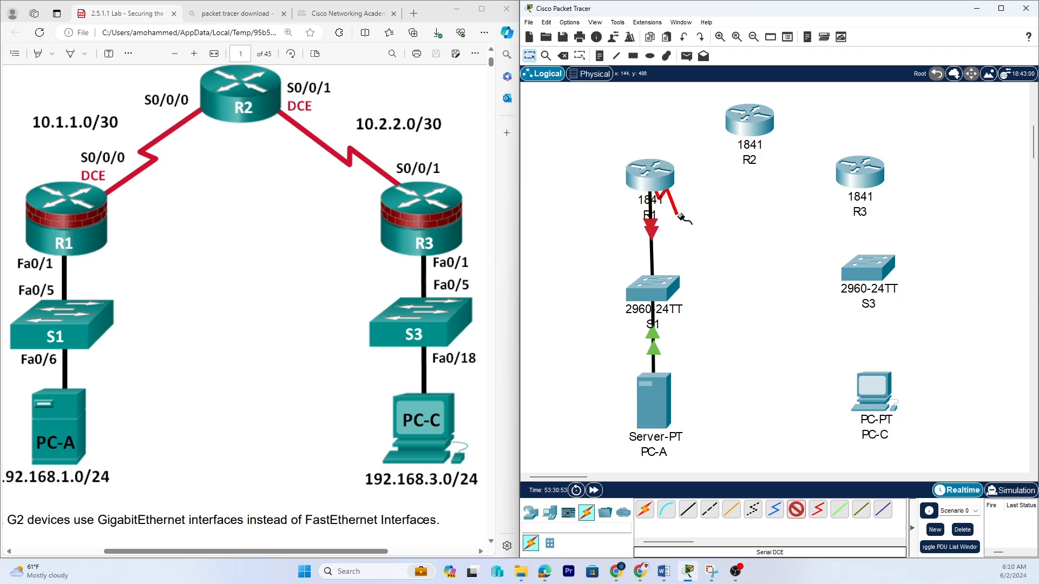
pyautogui.click(745, 126)
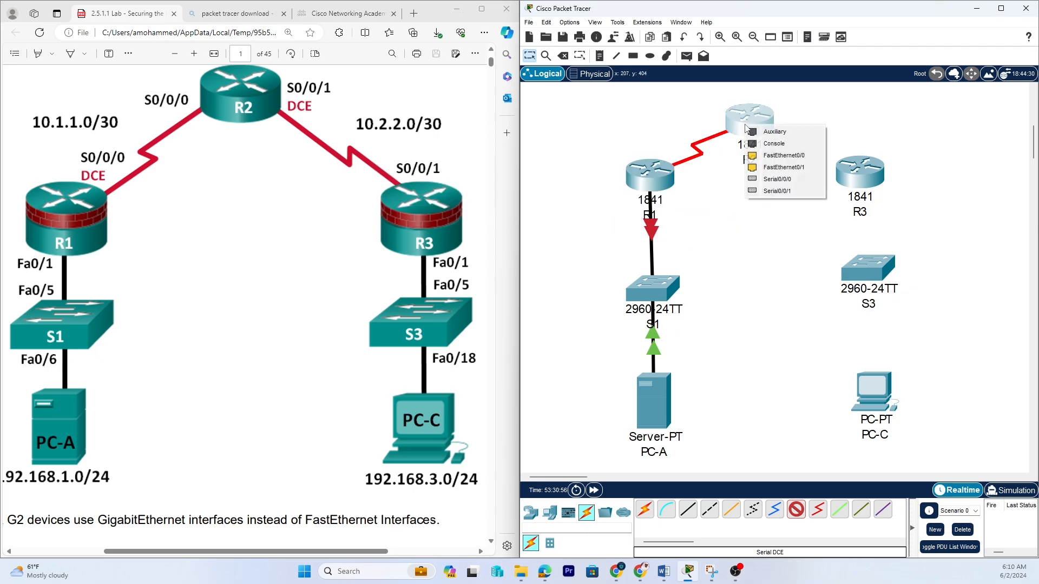
pyautogui.click(767, 184)
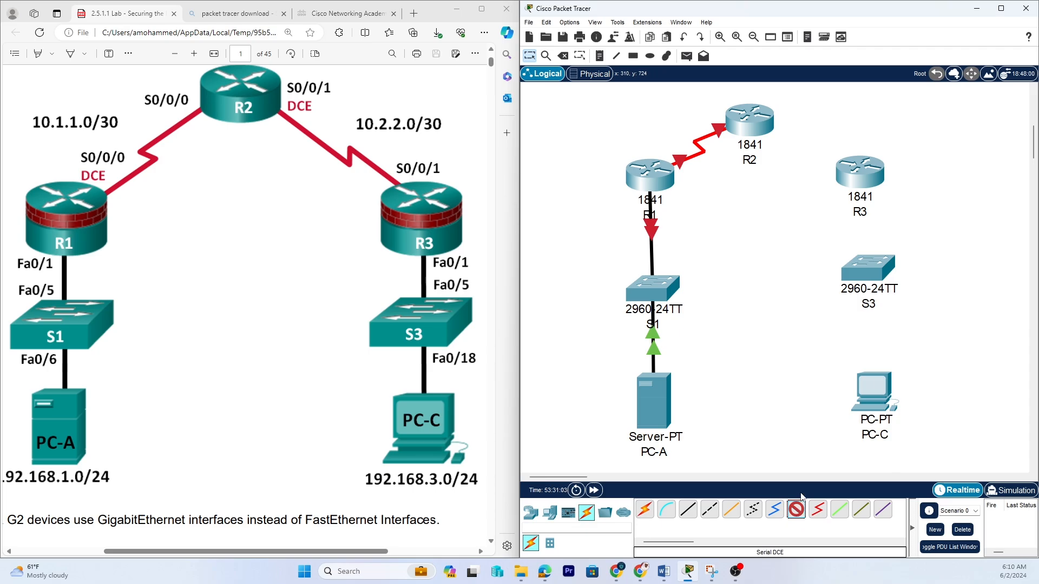
# Connect R2's Serial0/0/1 to R3's serial interface with a Serial DCE cable.
pyautogui.click(797, 510)
pyautogui.click(764, 122)
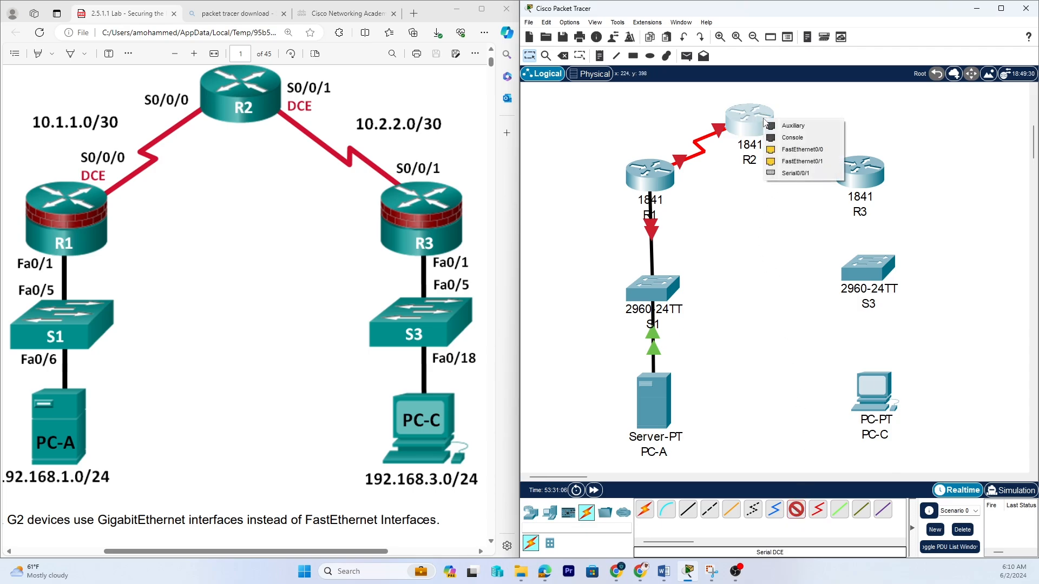
pyautogui.click(796, 174)
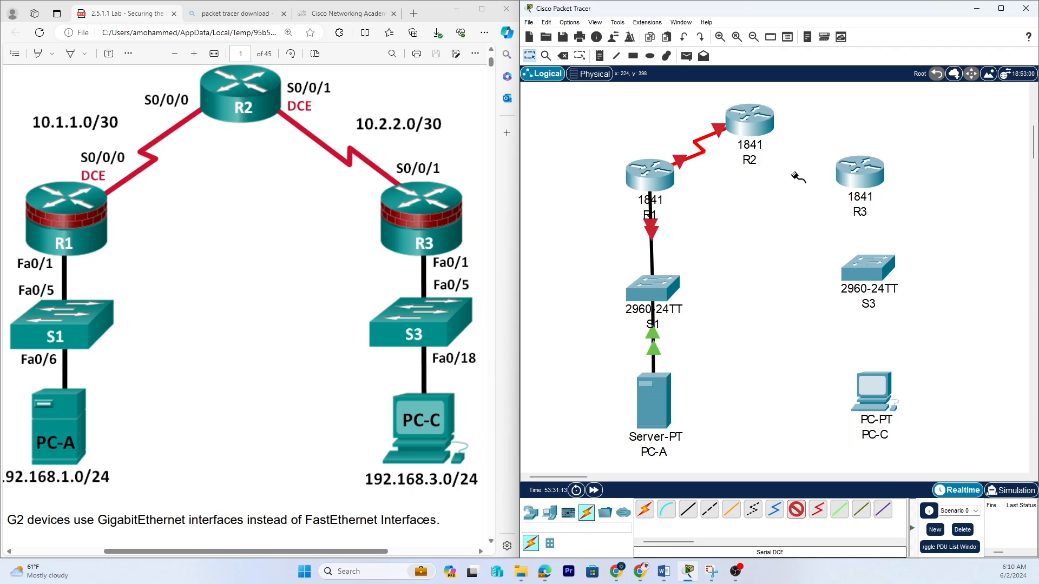
pyautogui.click(864, 179)
pyautogui.click(896, 245)
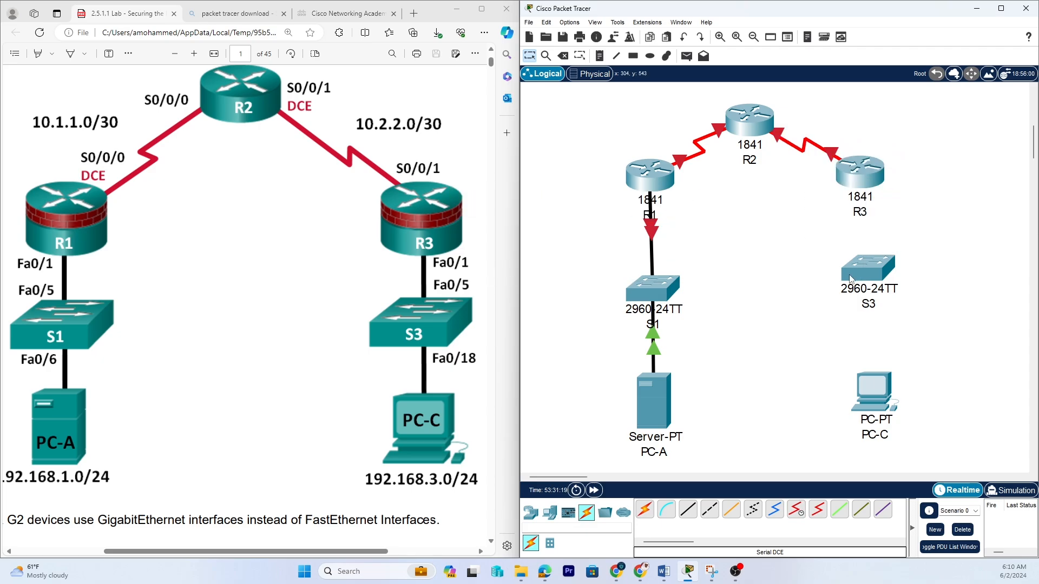
# Cable R3's FastEthernet0/1 to S3's FastEthernet0/5 with a copper straight-through cable.
pyautogui.click(853, 277)
pyautogui.click(900, 373)
pyautogui.click(688, 511)
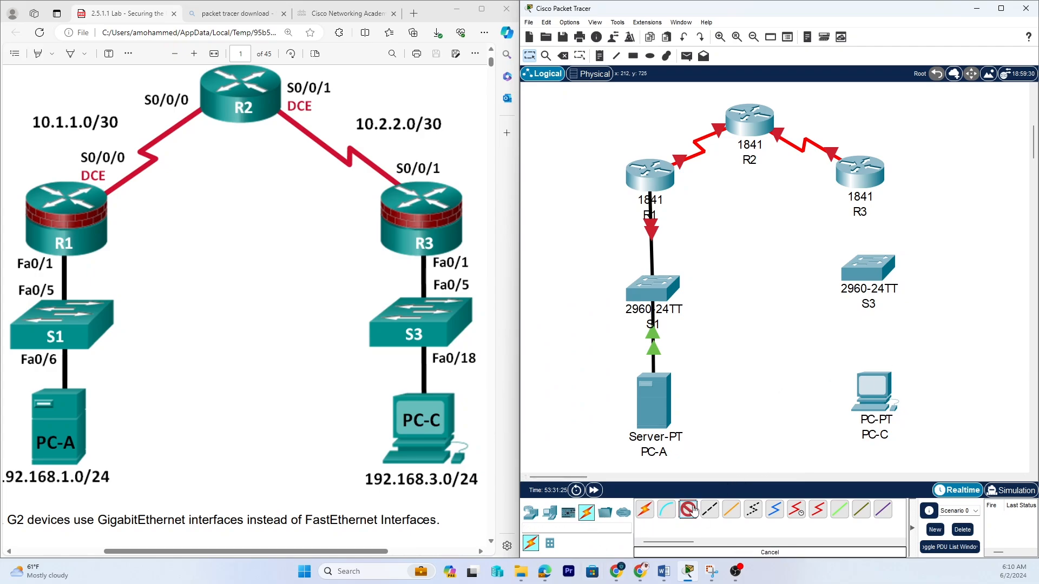
pyautogui.click(871, 175)
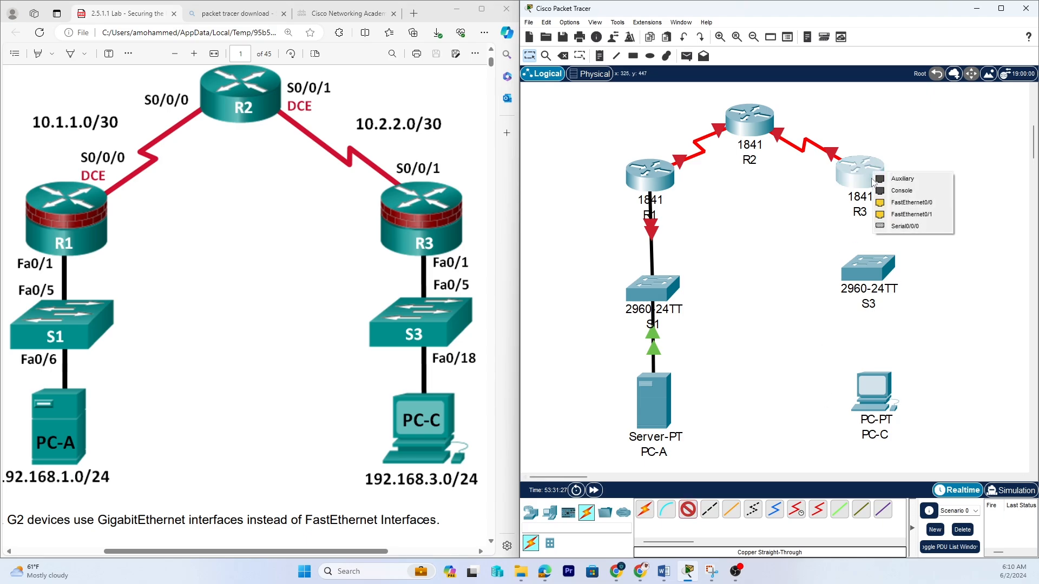
pyautogui.click(904, 215)
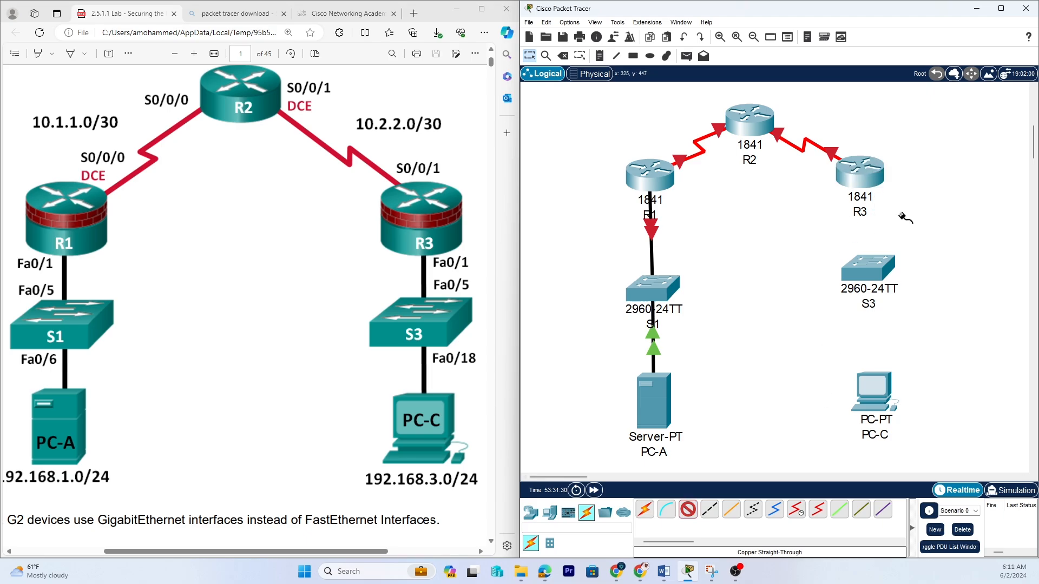
pyautogui.click(861, 270)
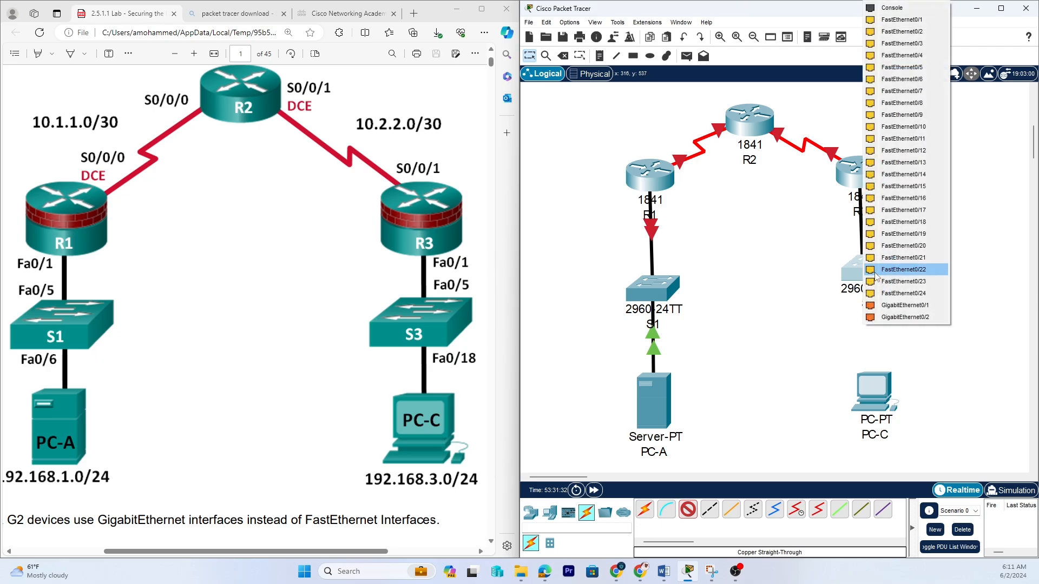
pyautogui.click(907, 67)
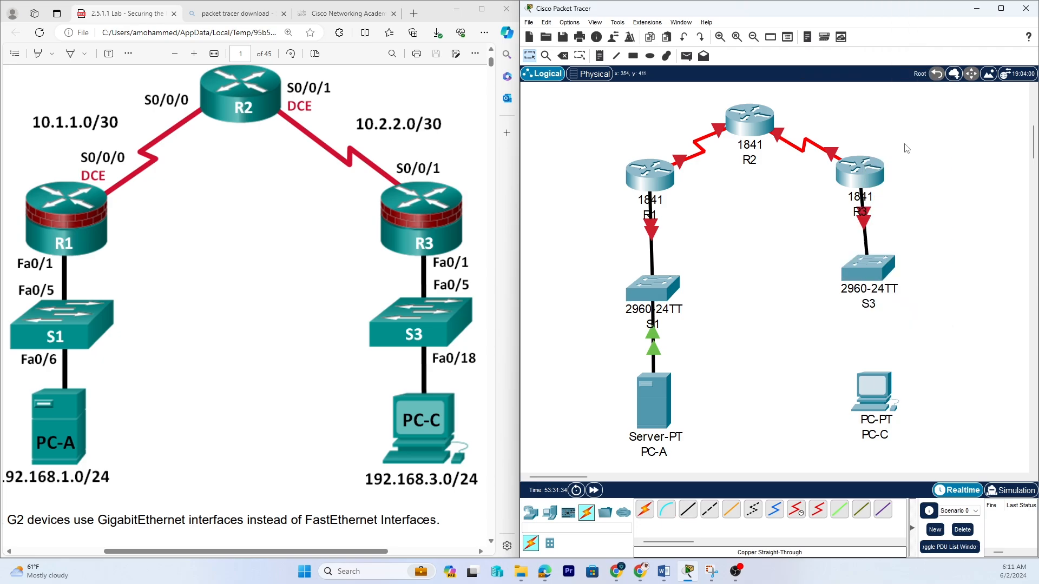
# Cable S3's FastEthernet0/18 to PC-C's FastEthernet port with a copper straight-through cable, nudging S3 and PC-C slightly.
pyautogui.moveTo(861, 281); pyautogui.dragTo(863, 286)
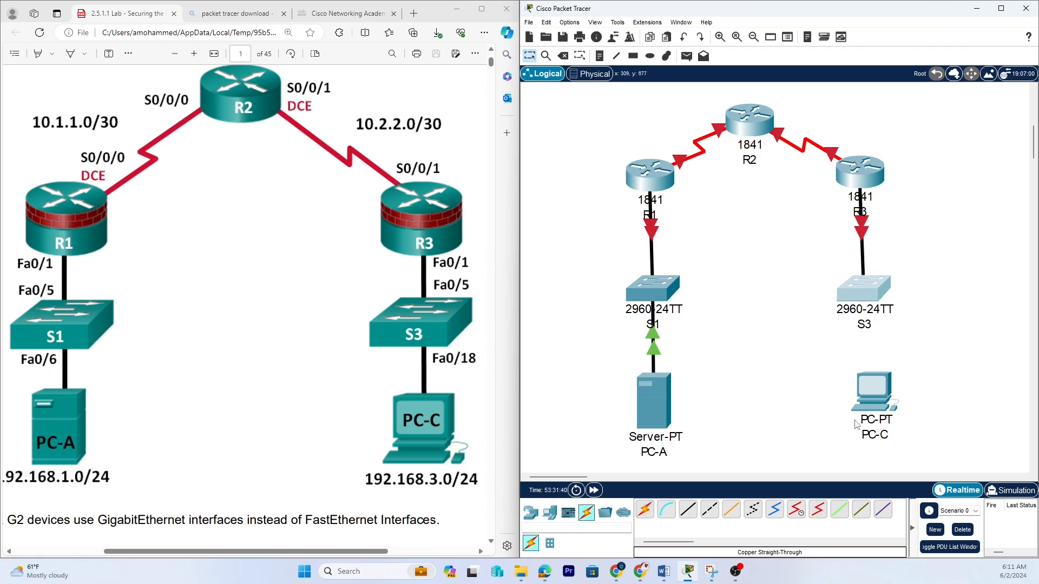
pyautogui.click(687, 514)
pyautogui.click(873, 304)
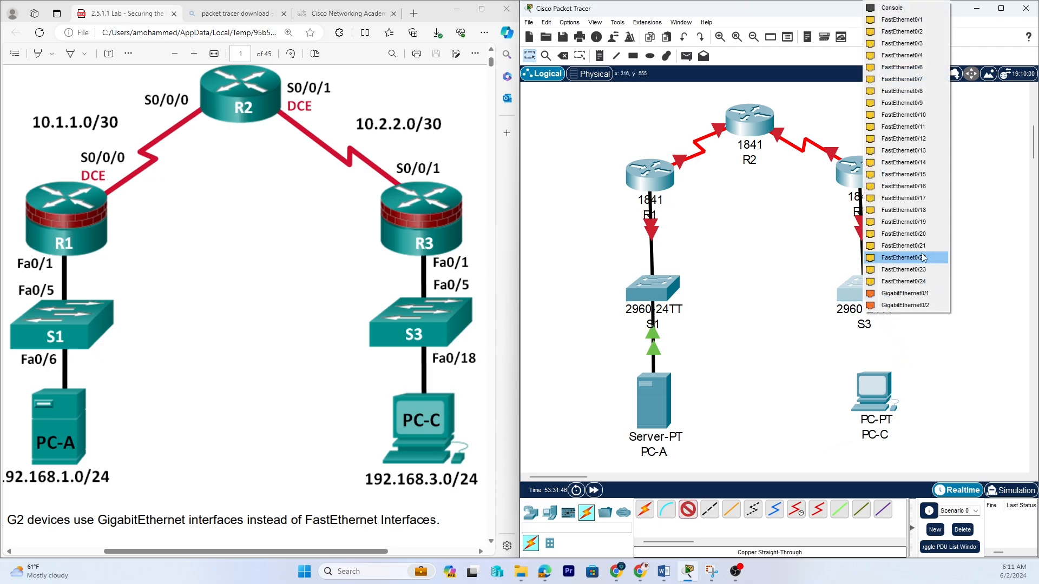
pyautogui.click(921, 211)
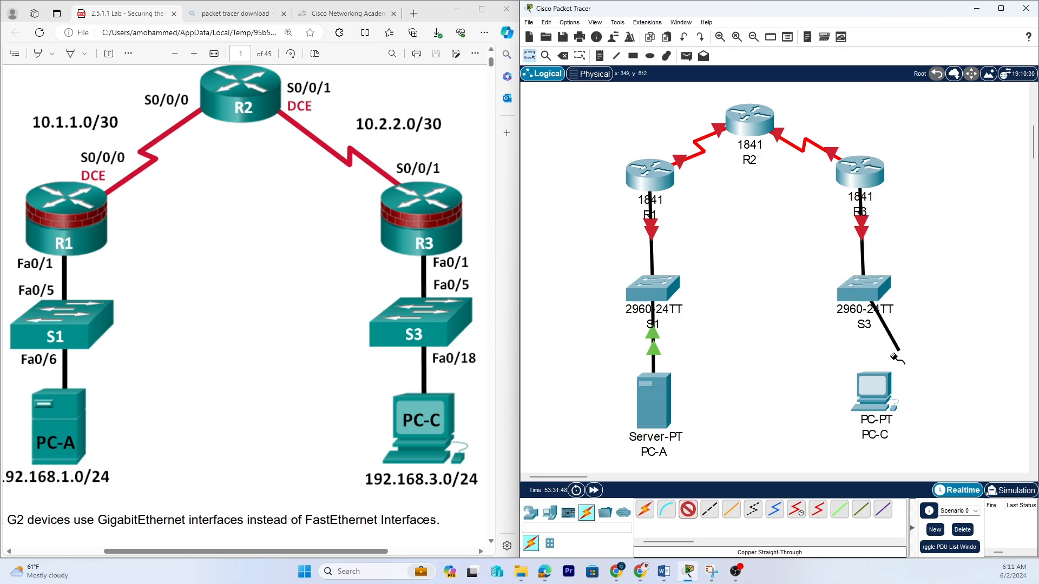
pyautogui.click(873, 401)
pyautogui.click(909, 443)
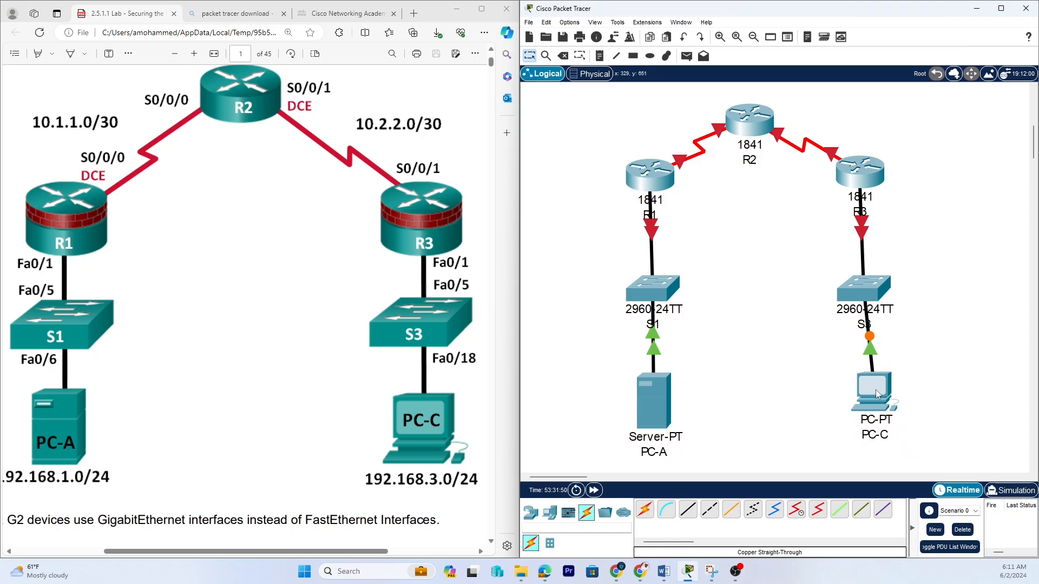
pyautogui.moveTo(869, 396); pyautogui.dragTo(861, 408)
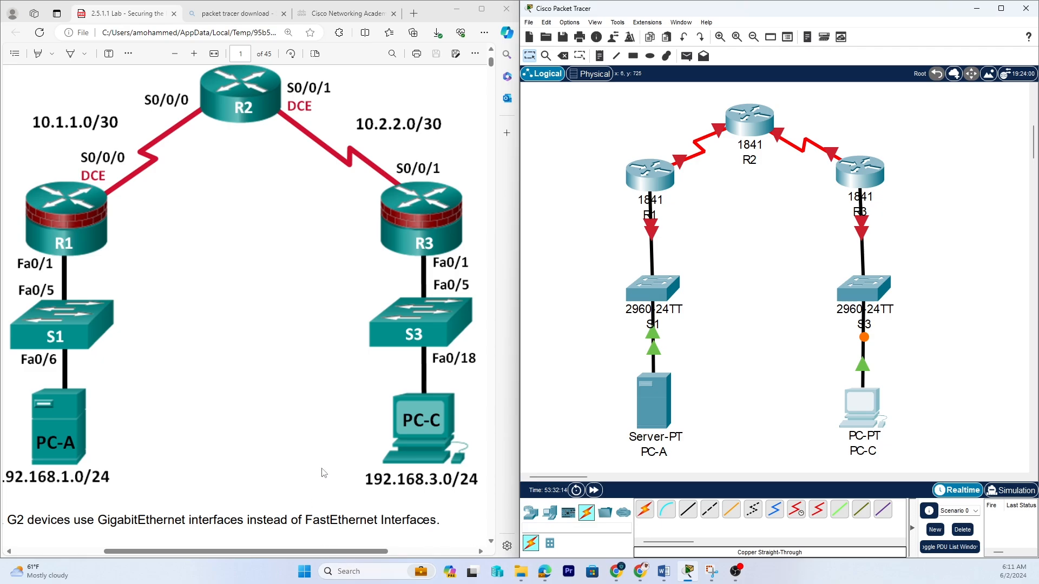
# Review the IP Addressing Table in the lab document, focusing on PC-A's addressing row.
pyautogui.scroll(-10, 254, 327)
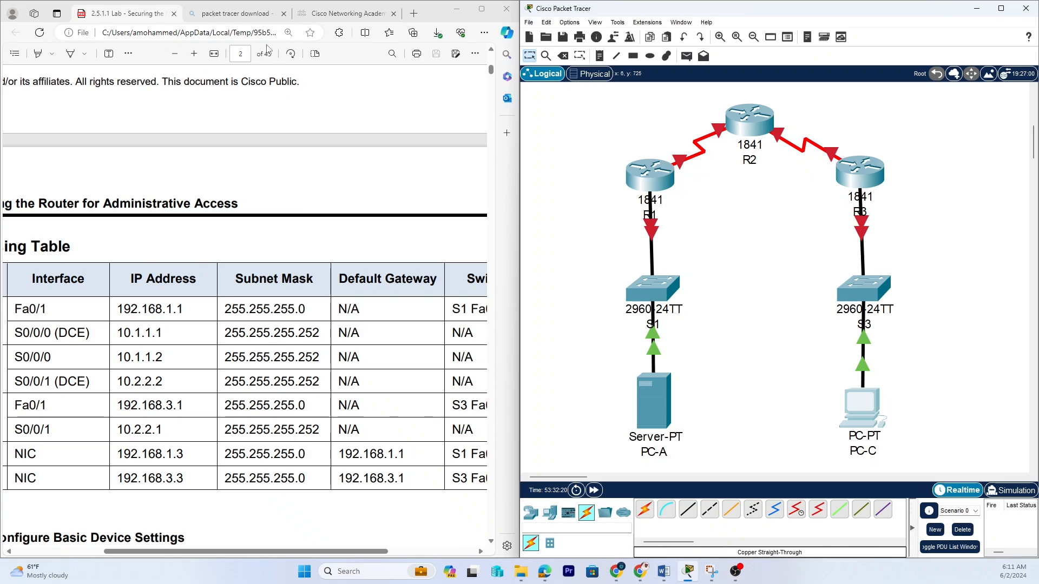
pyautogui.click(178, 54)
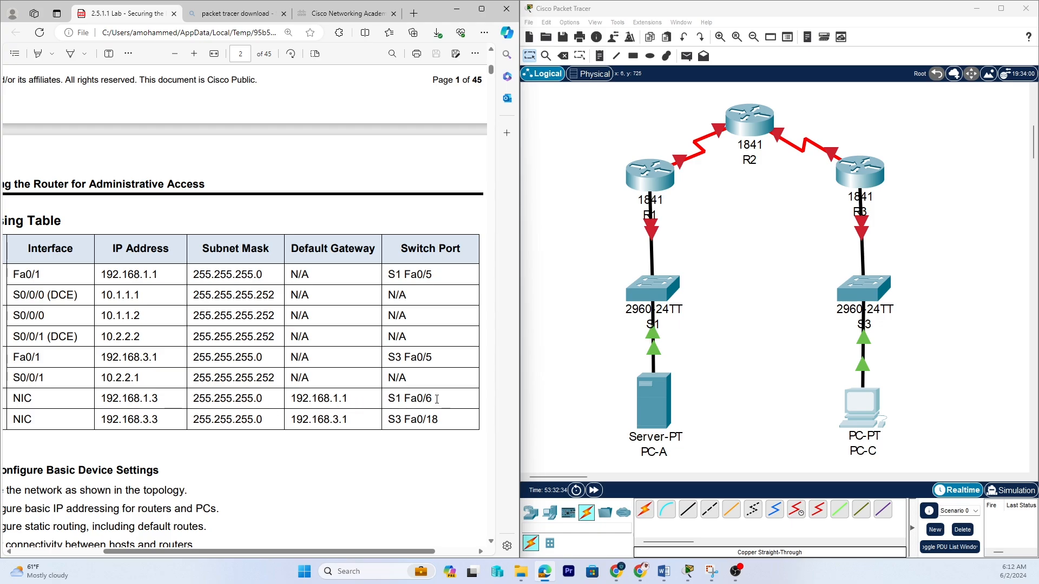
pyautogui.moveTo(436, 402); pyautogui.dragTo(70, 400)
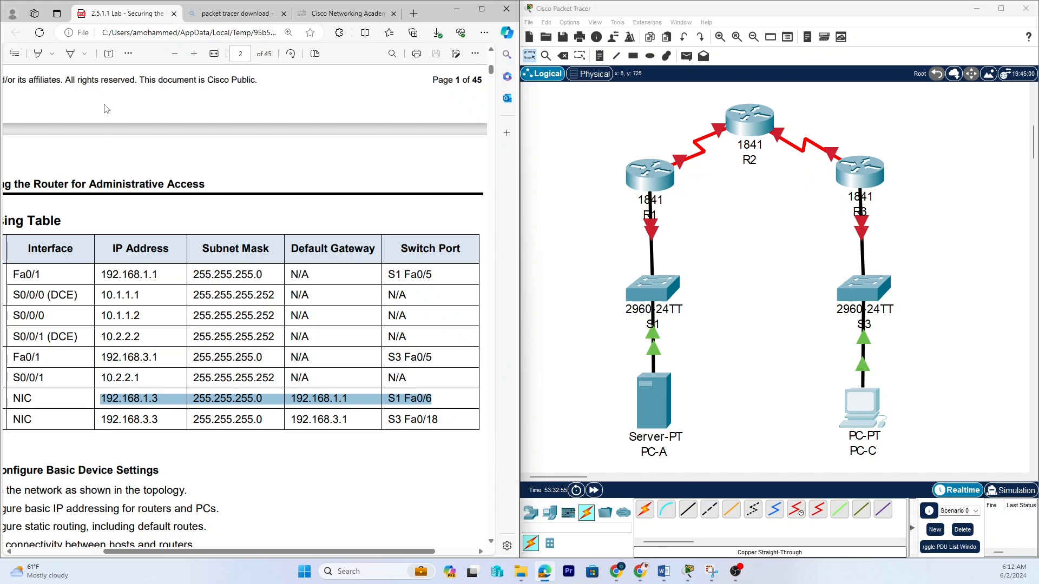
pyautogui.click(175, 55)
pyautogui.click(176, 56)
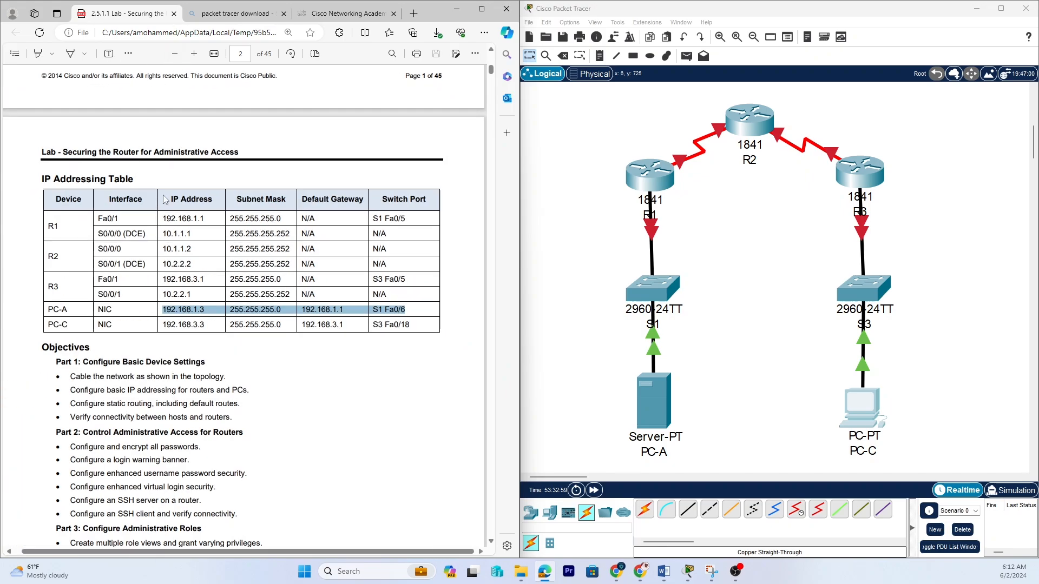
pyautogui.click(161, 338)
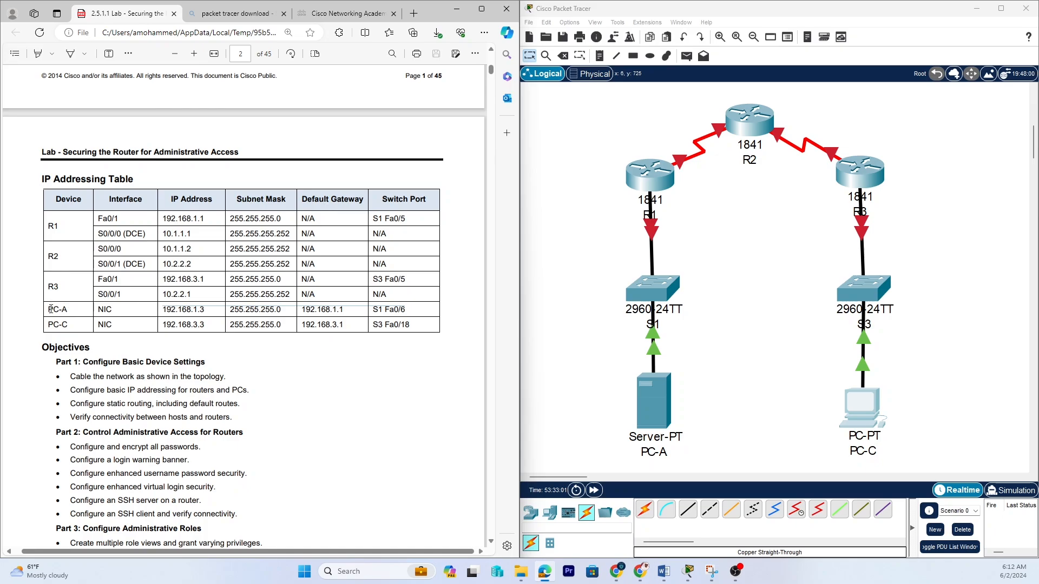
pyautogui.moveTo(49, 310); pyautogui.dragTo(209, 312)
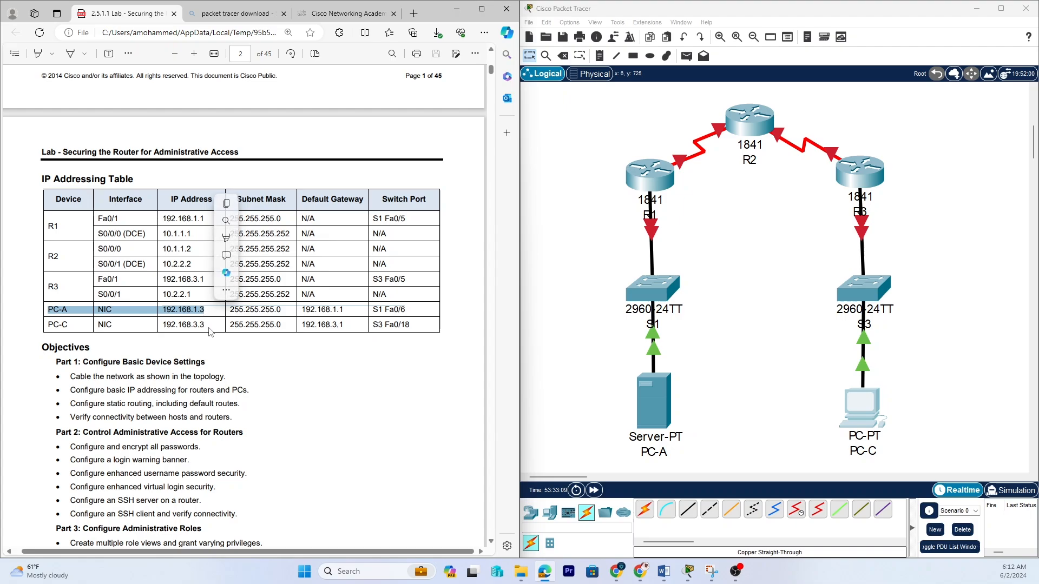
pyautogui.click(205, 312)
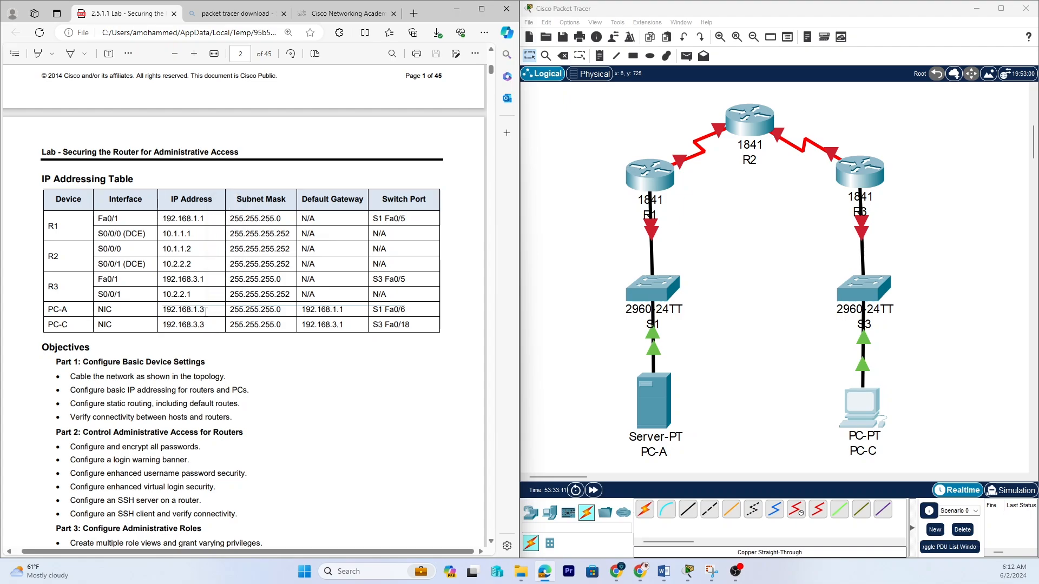
# Open PC-A's Desktop IP Configuration and move its window beside the lab document.
pyautogui.click(654, 390)
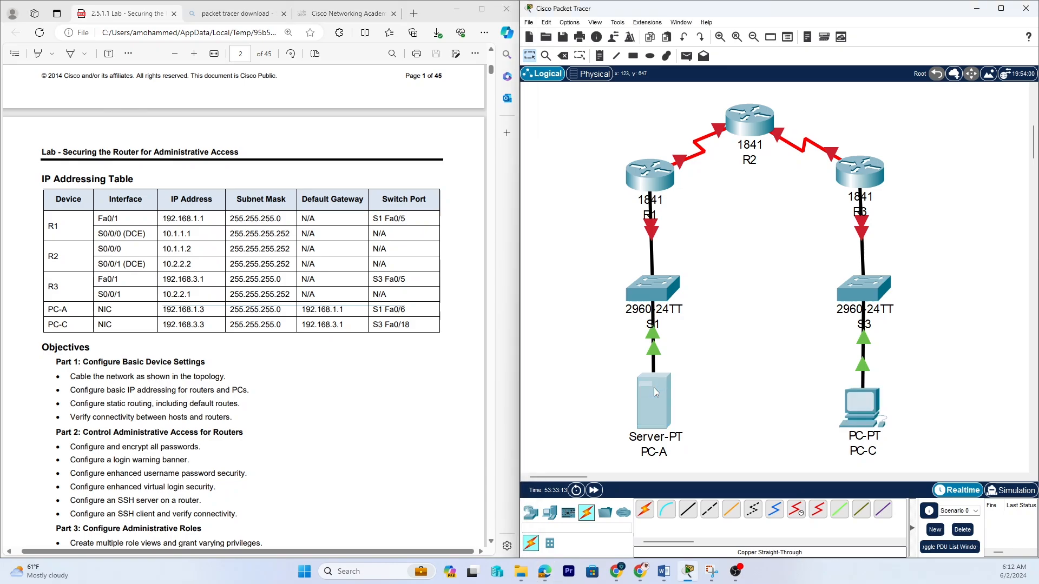
pyautogui.click(654, 388)
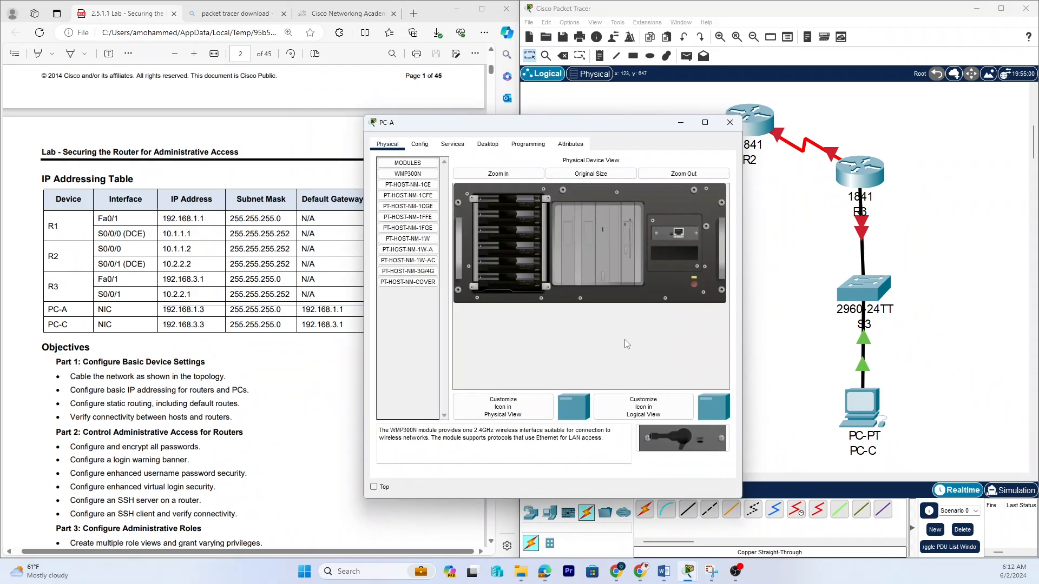
pyautogui.click(485, 145)
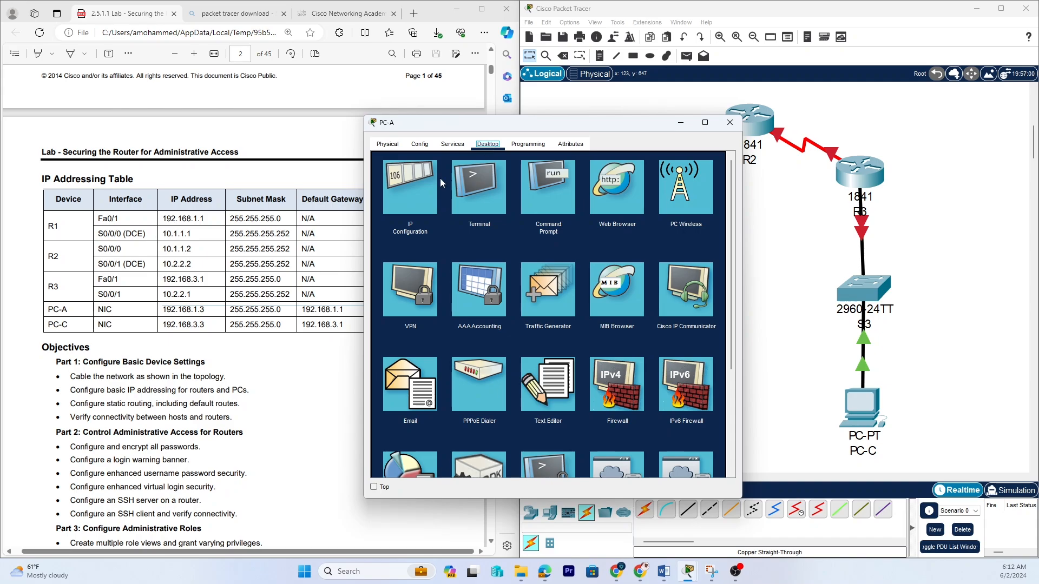
pyautogui.click(392, 183)
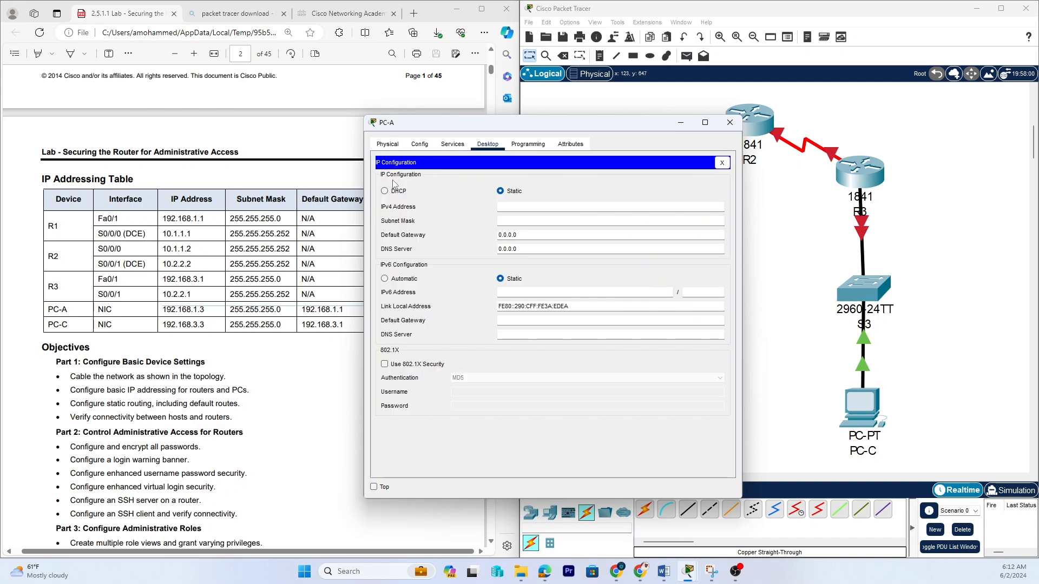
pyautogui.click(507, 210)
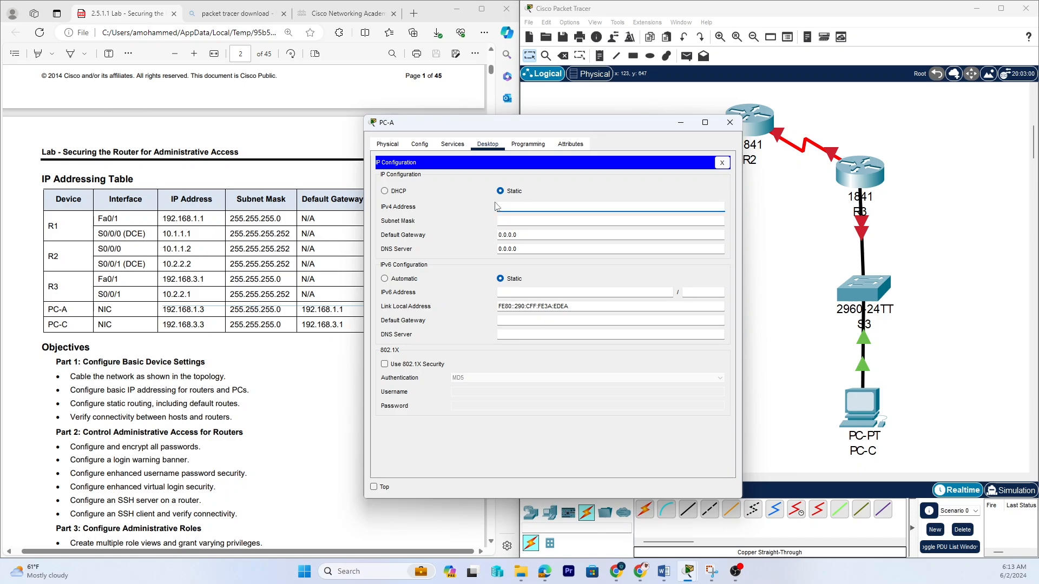
pyautogui.write('192.1')
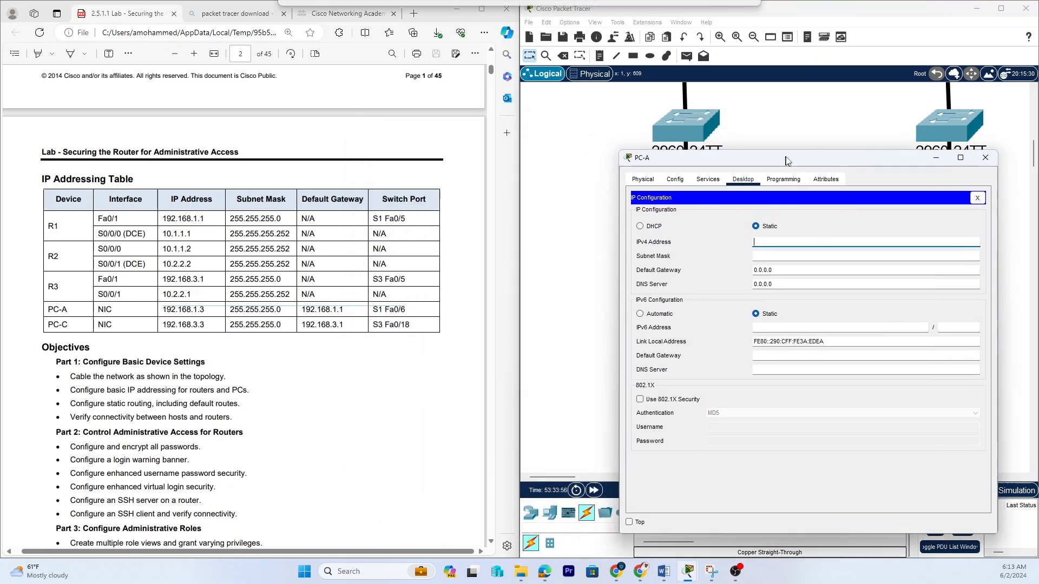
pyautogui.moveTo(531, 126); pyautogui.dragTo(741, 121)
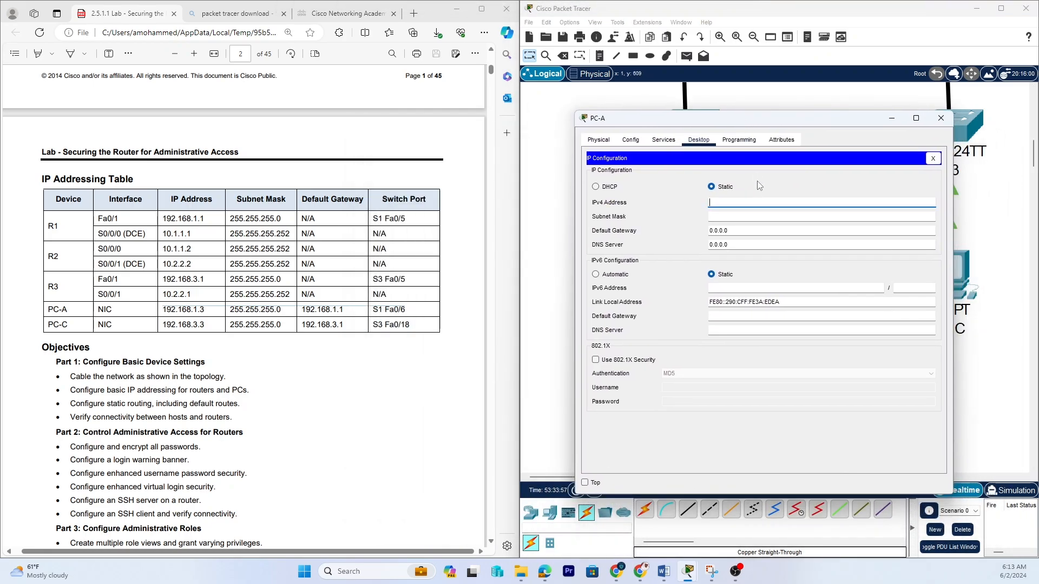
# Set PC-A's static IPv4 address to 192.168.1.3 with subnet mask 255.255.255.0, enter its default gateway, and close the window.
pyautogui.click(729, 201)
pyautogui.write('1')
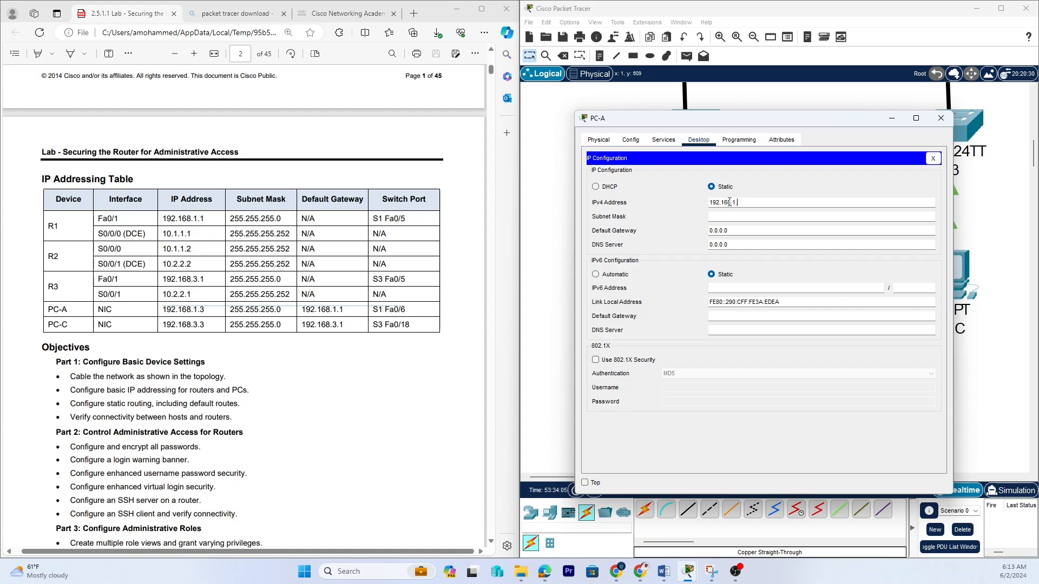
pyautogui.write('92.168.1.3')
pyautogui.click(721, 217)
pyautogui.press('Tab')
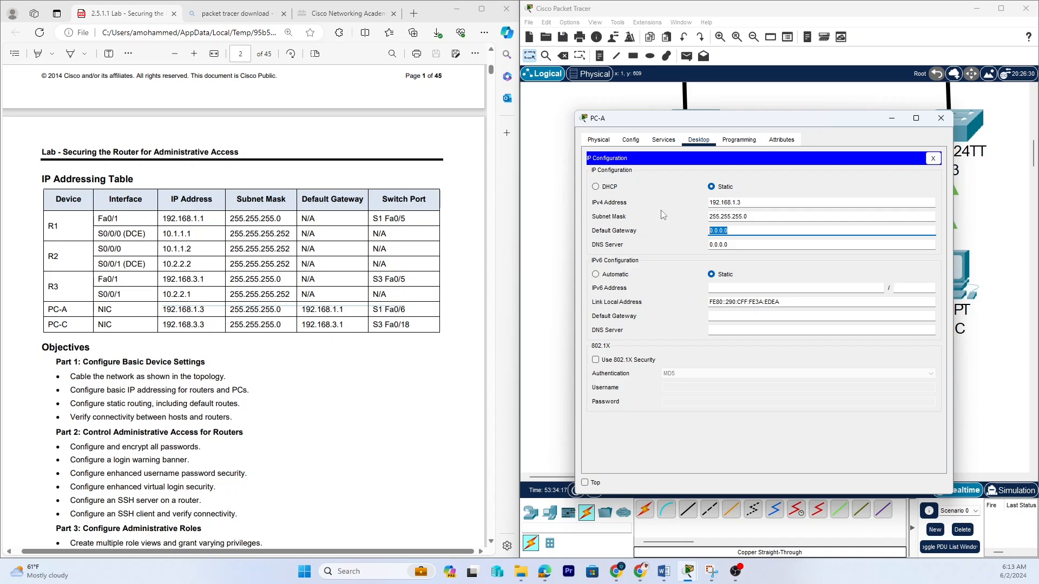
pyautogui.write('192.168.1.1')
pyautogui.click(933, 159)
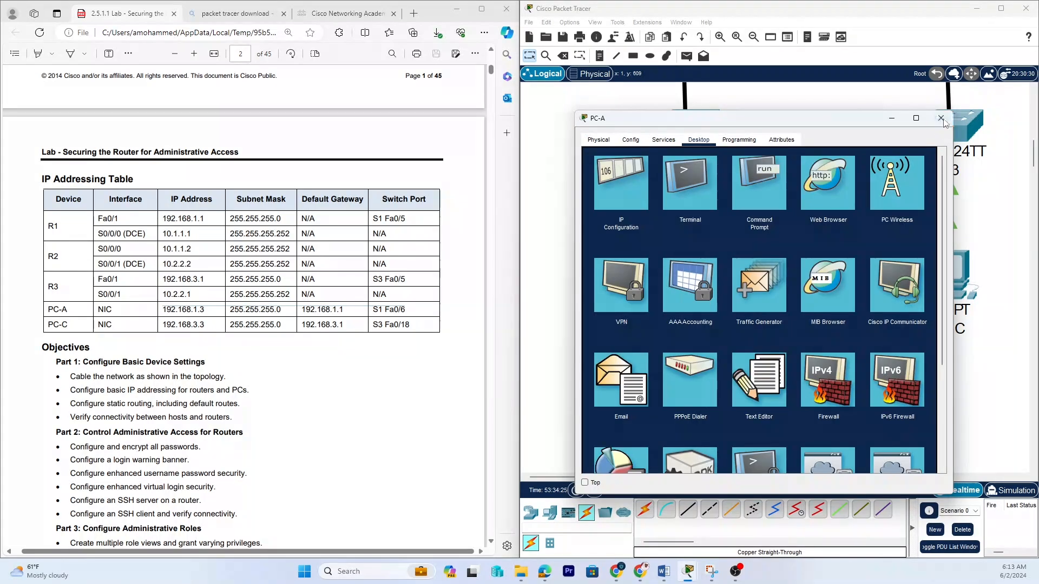
pyautogui.click(941, 118)
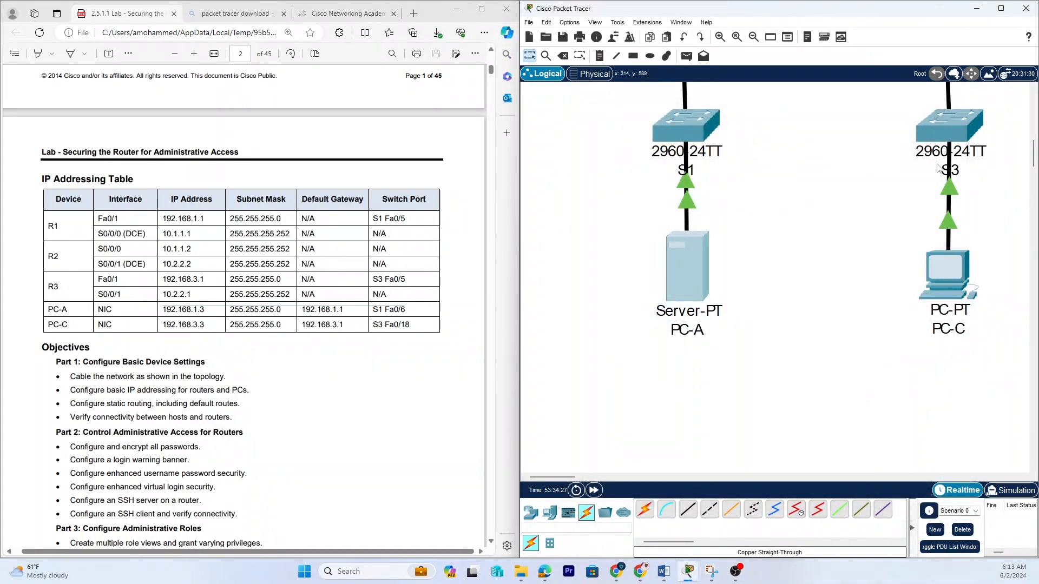
pyautogui.click(753, 37)
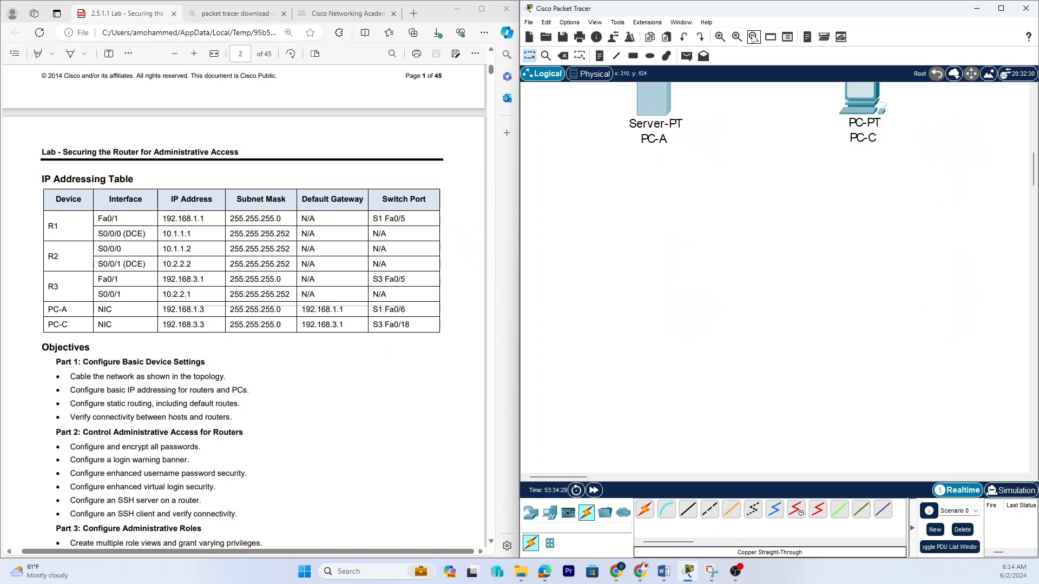
# Highlight R1's Fa0/1 row in the lab document's IP Addressing Table.
pyautogui.click(753, 38)
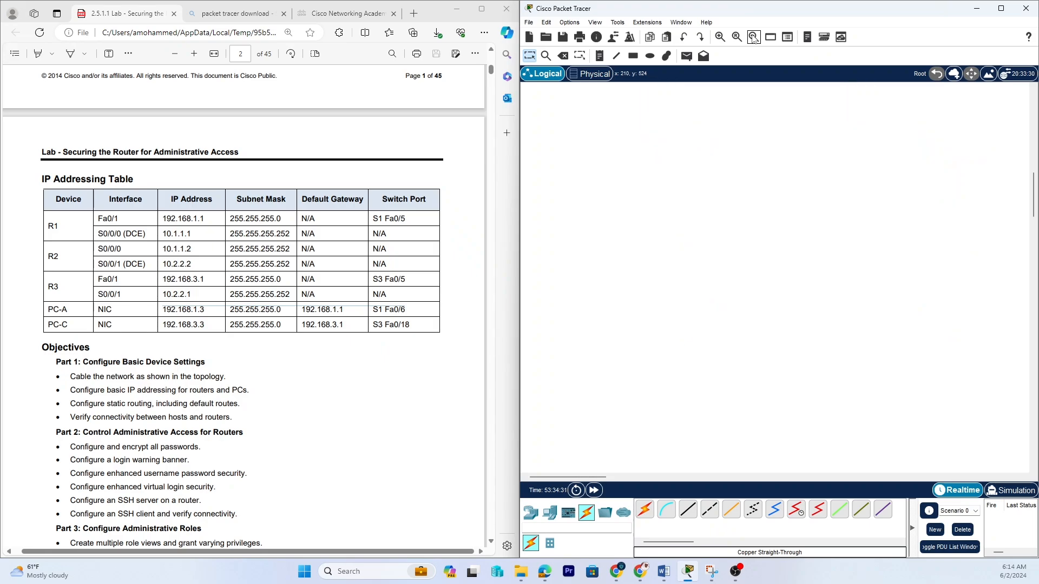
pyautogui.scroll(9, 756, 197)
pyautogui.scroll(-6, 757, 197)
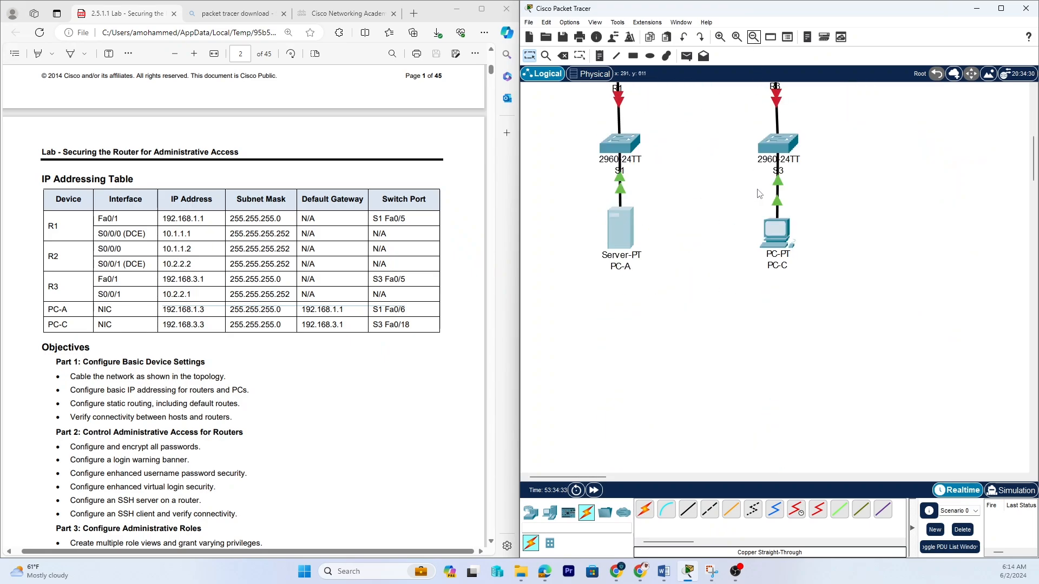
pyautogui.scroll(3, 757, 196)
pyautogui.scroll(-3, 760, 193)
pyautogui.click(719, 38)
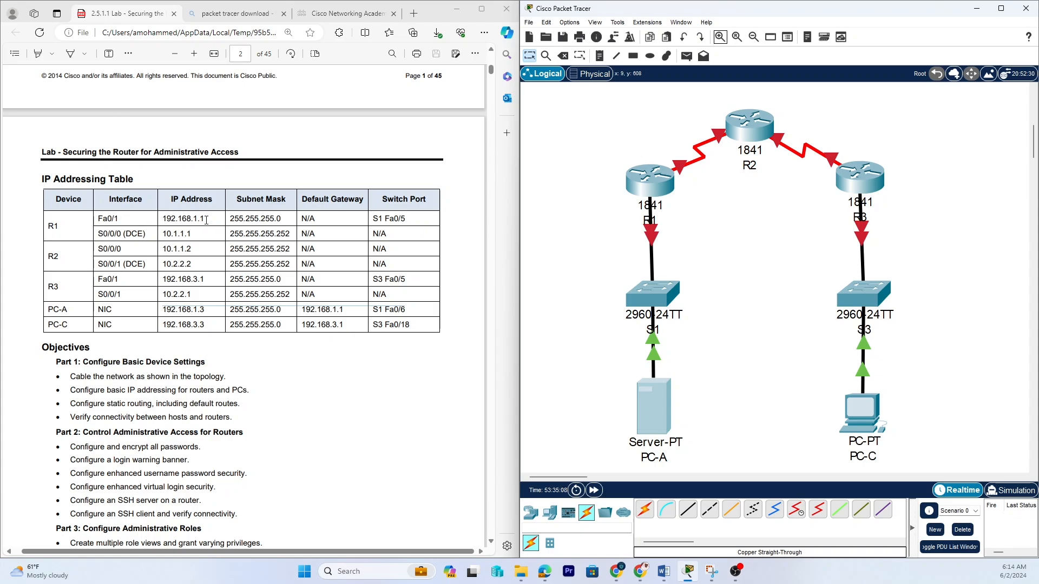
pyautogui.moveTo(208, 219); pyautogui.dragTo(55, 223)
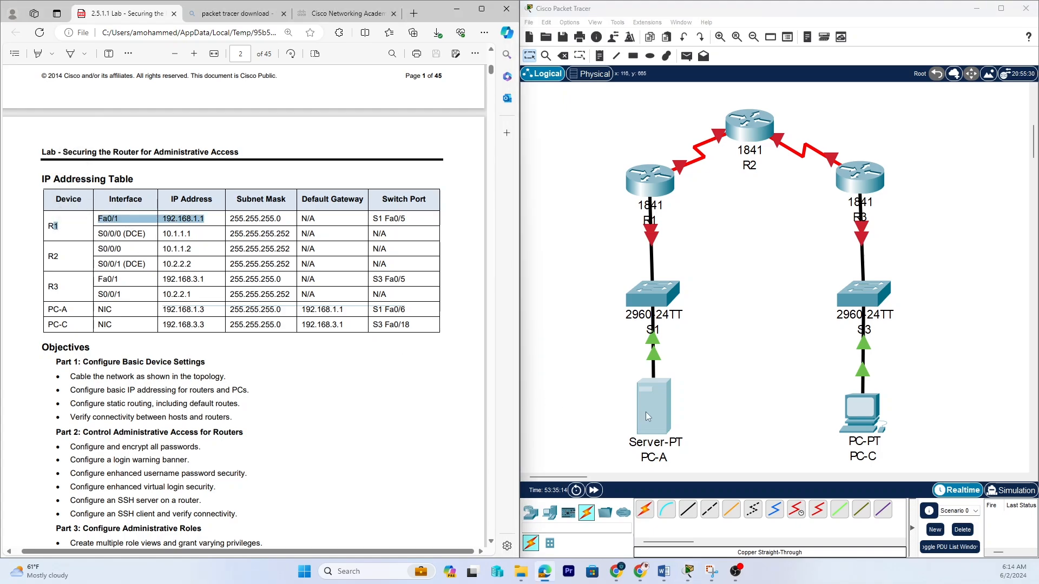
# Open R1's command line and decline the initial configuration dialog.
pyautogui.click(651, 180)
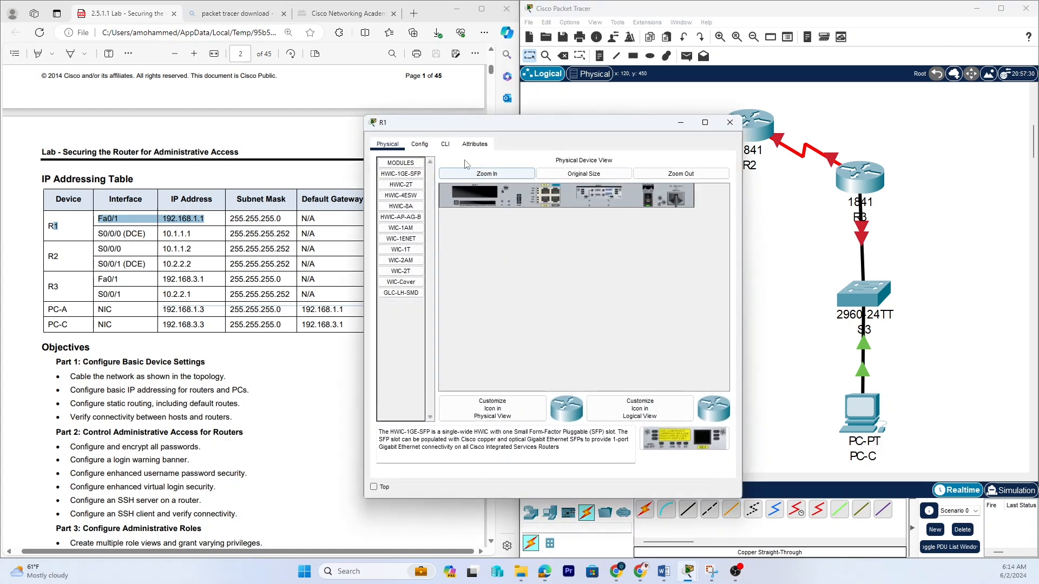
pyautogui.click(445, 145)
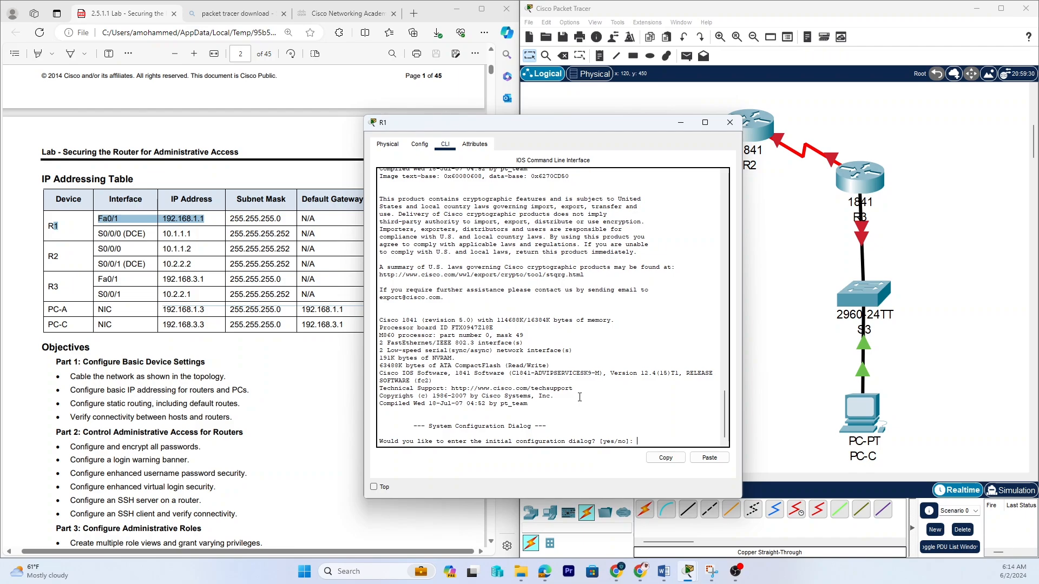
pyautogui.write('no')
pyautogui.press('Return')
pyautogui.press('Return')
pyautogui.press('Return')
pyautogui.press('Return')
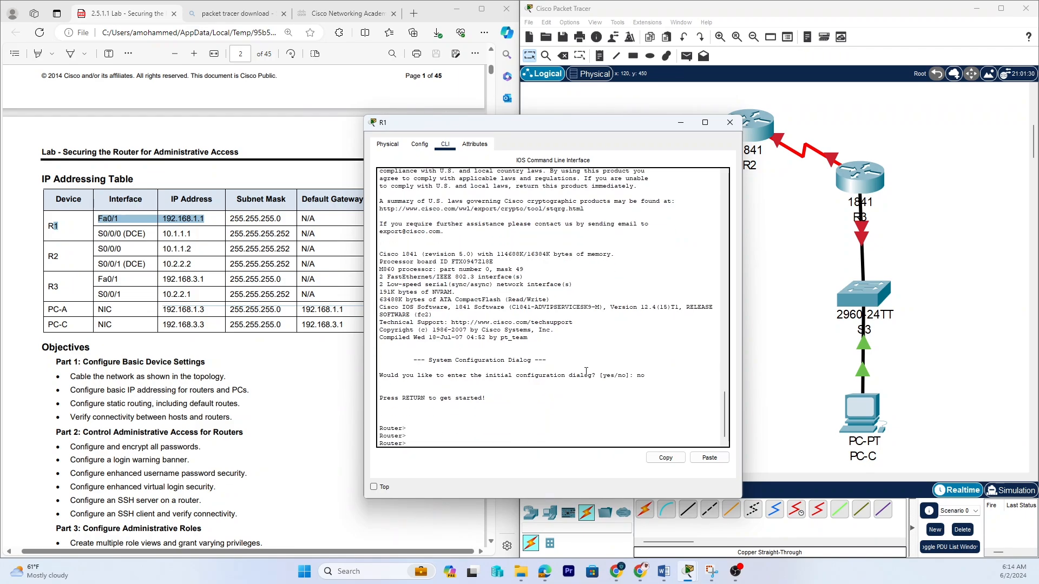
pyautogui.click(427, 145)
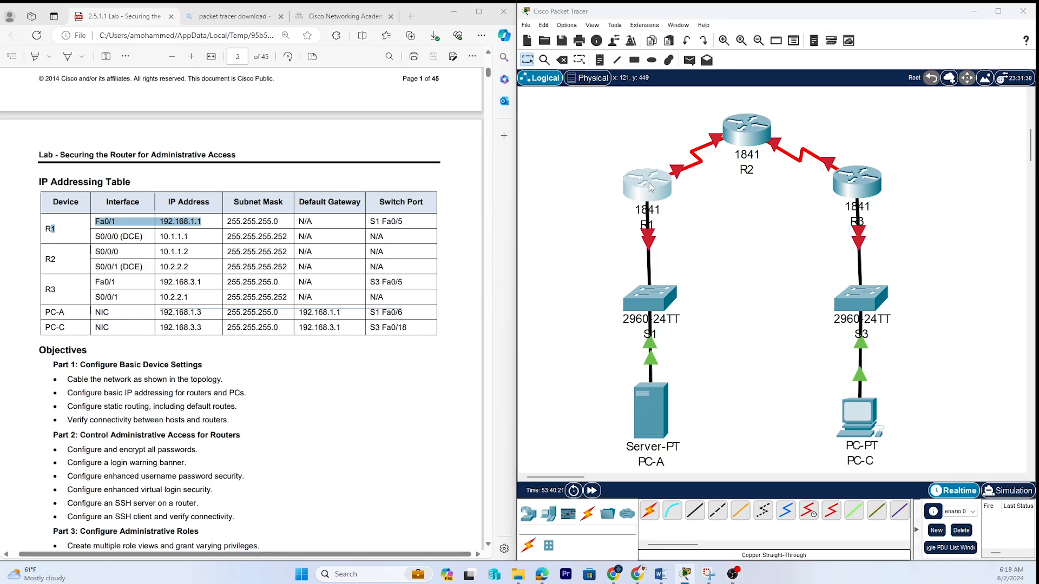
pyautogui.click(648, 183)
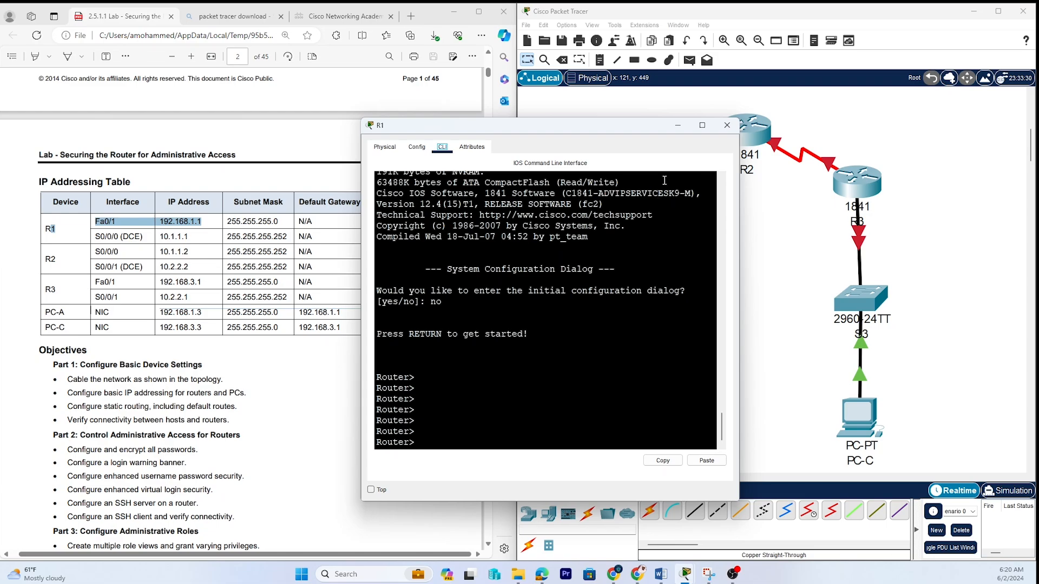
pyautogui.click(727, 126)
# Set the CLI dialog font size to 14 in Preferences, apply it, and close Preferences.
pyautogui.click(567, 25)
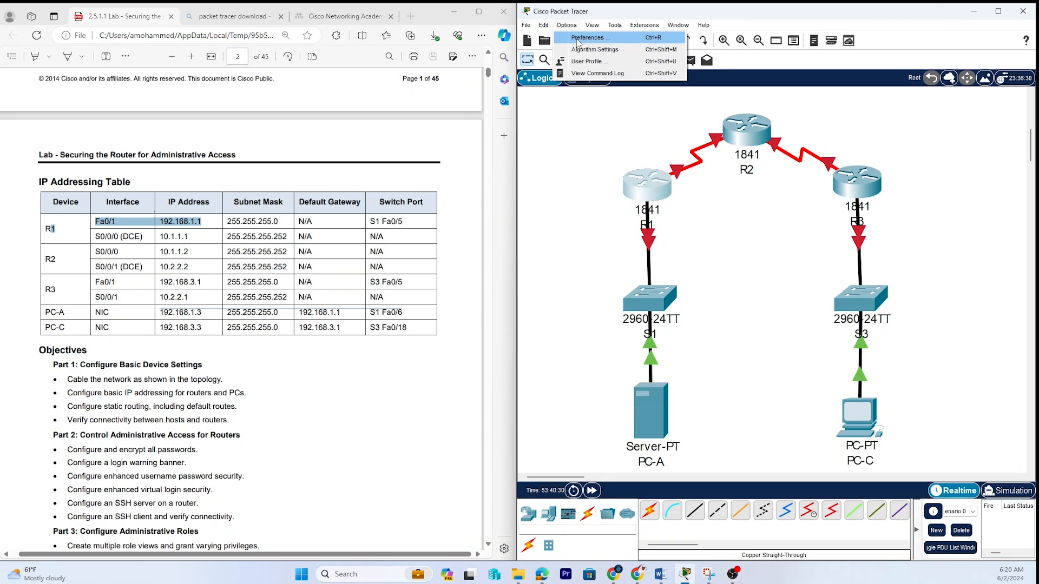
pyautogui.click(578, 38)
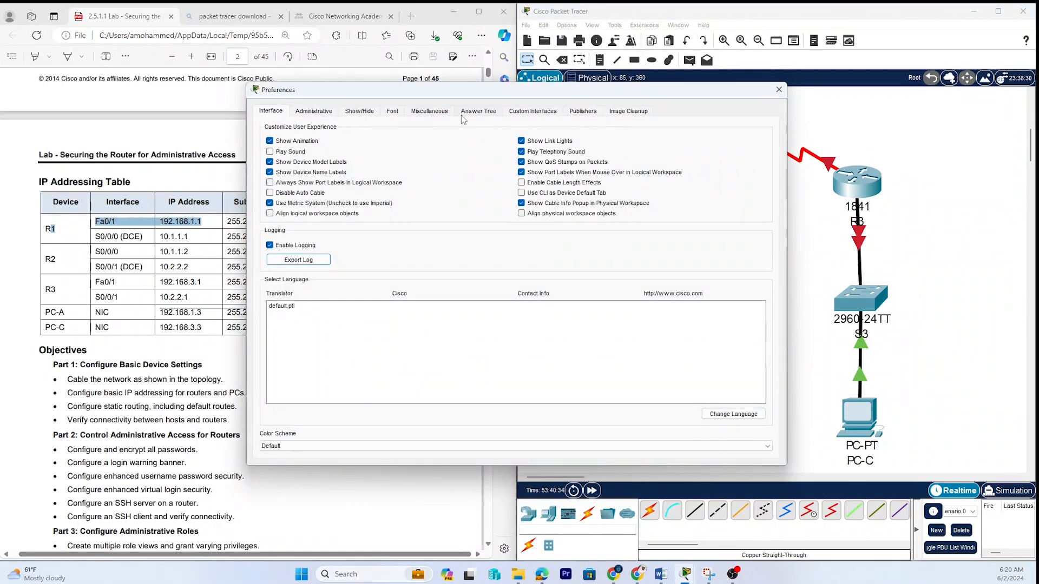
pyautogui.click(392, 112)
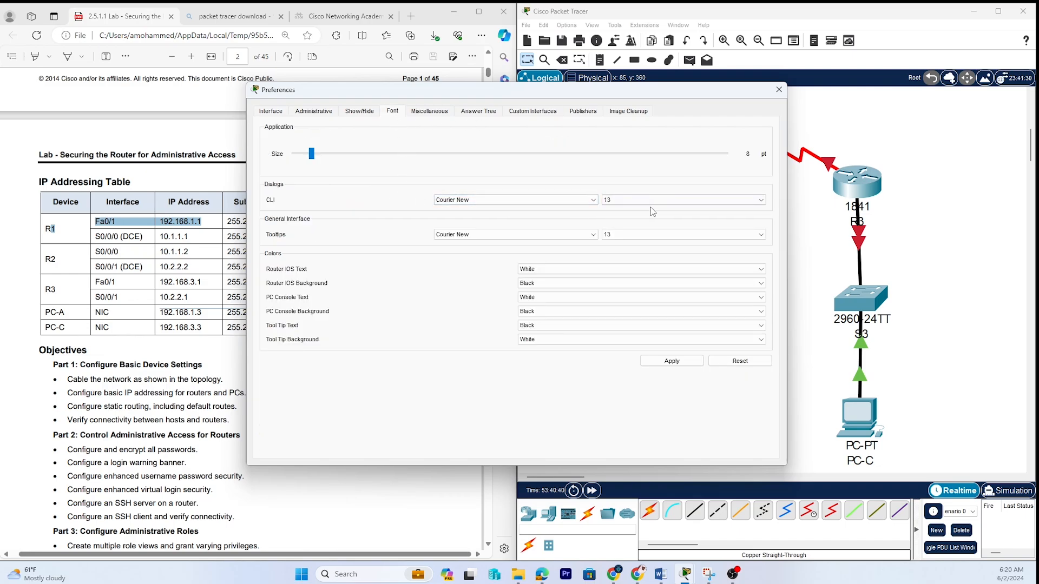
pyautogui.click(635, 201)
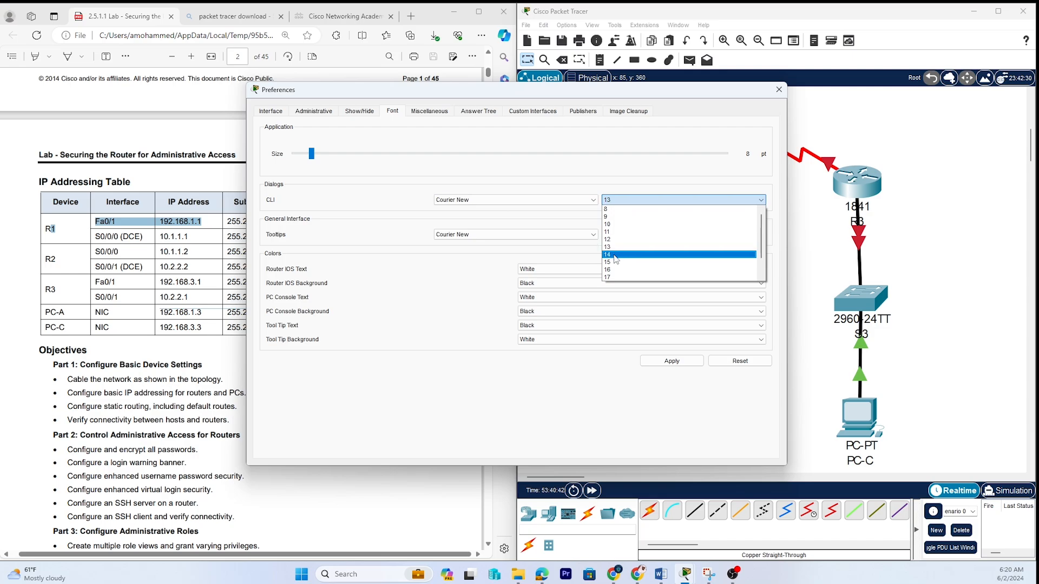
pyautogui.click(615, 255)
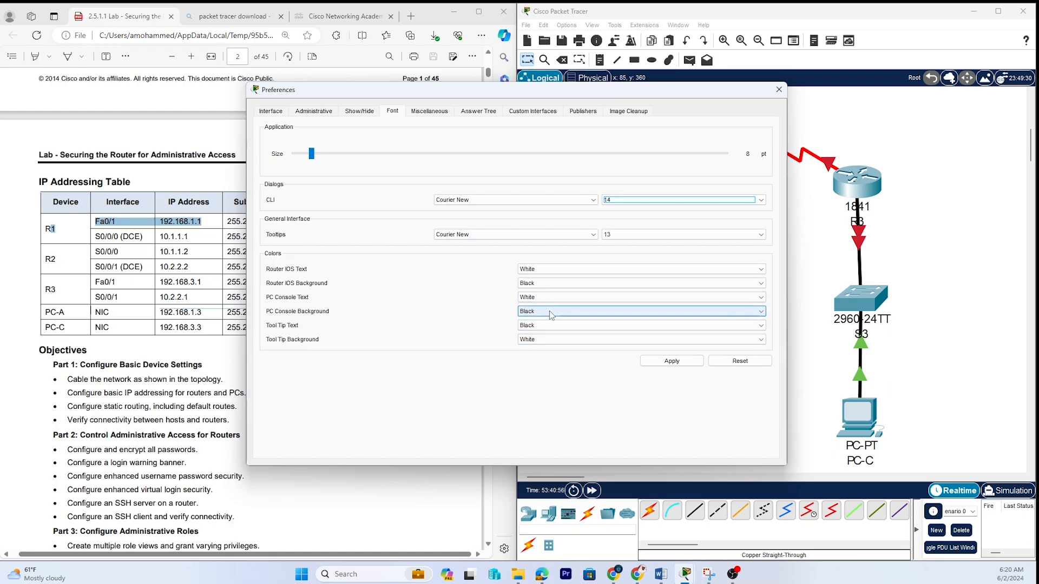
pyautogui.click(654, 361)
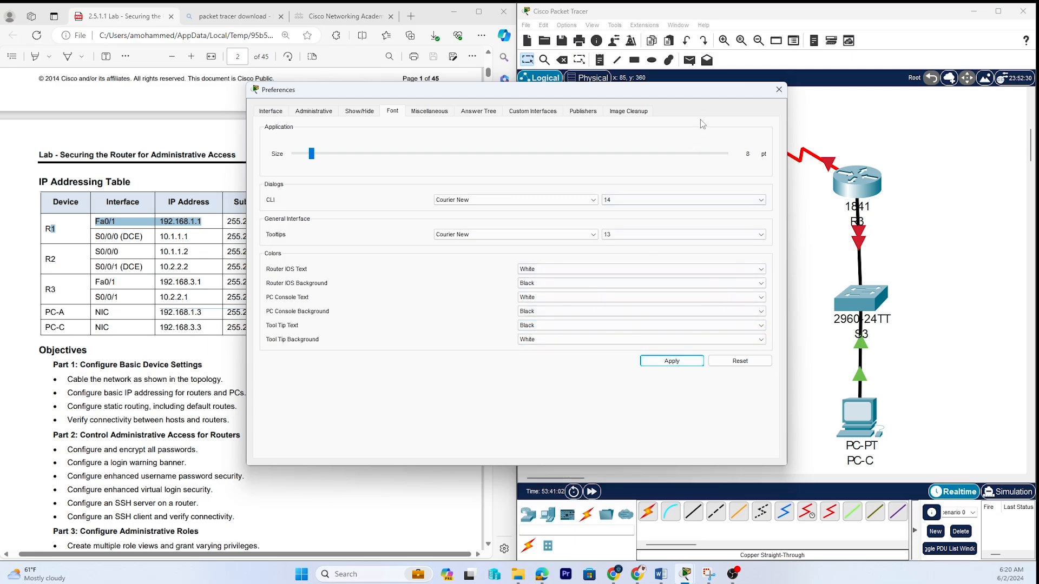
pyautogui.click(777, 97)
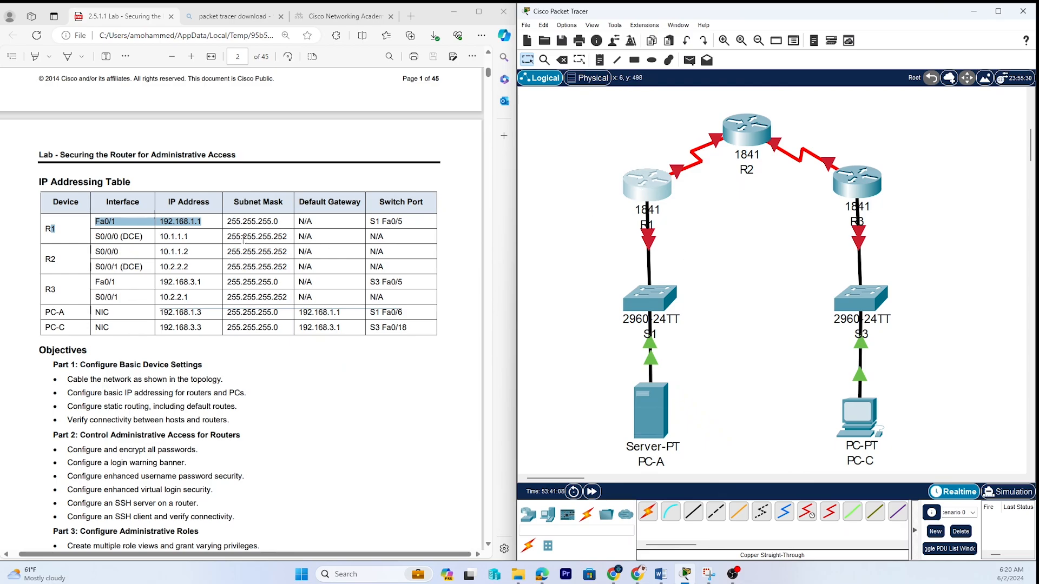
# Open R1's CLI and enter privileged mode with enable, then global configuration with configure terminal.
pyautogui.click(649, 189)
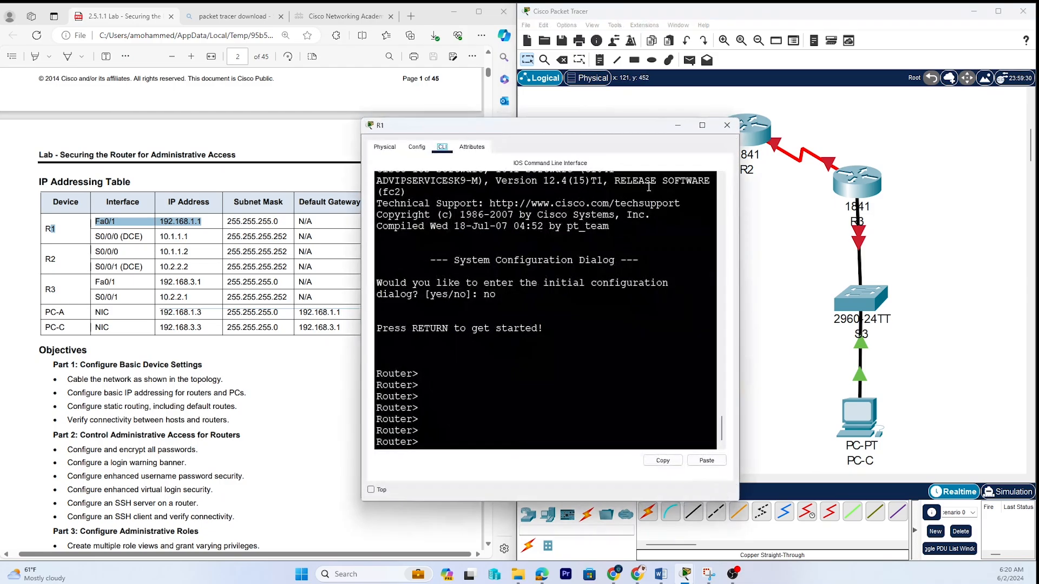
pyautogui.click(430, 441)
pyautogui.write('enable')
pyautogui.press('Return')
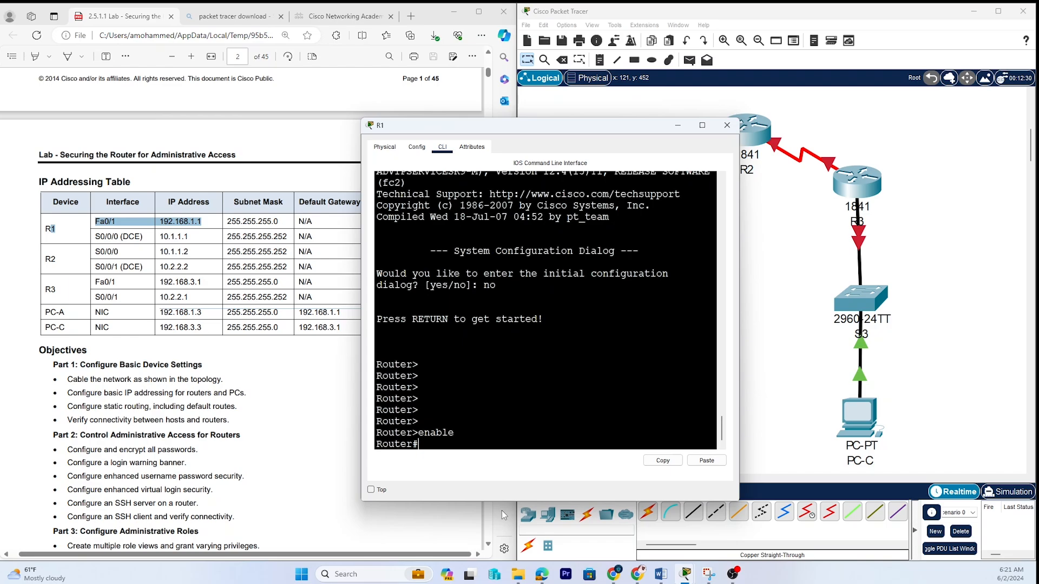
pyautogui.write('configure terminal')
pyautogui.press('Return')
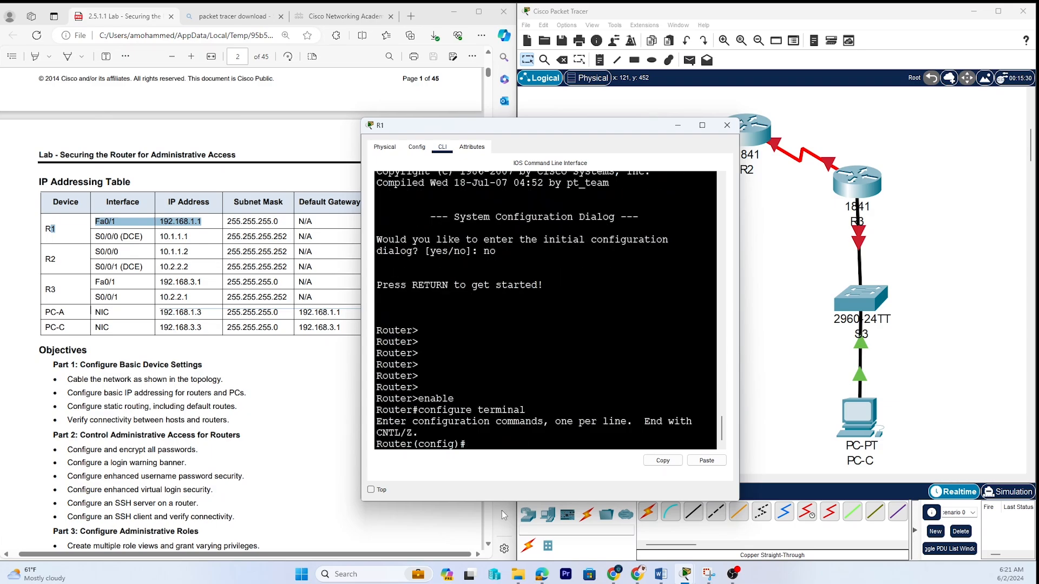
pyautogui.press('Return')
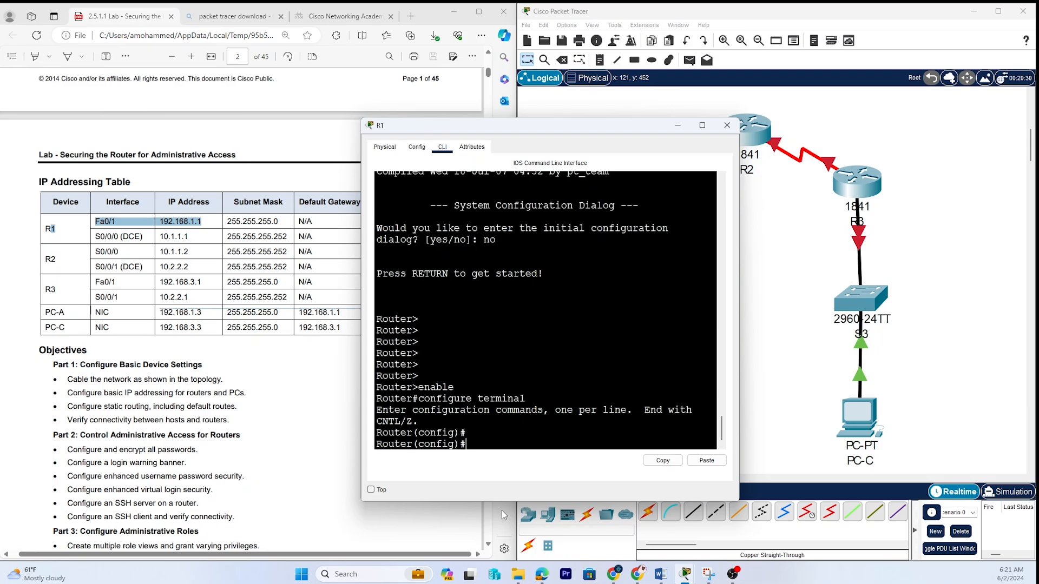
# On R1, select interface f0/1 and assign IP address 192.168.1.1 with subnet mask 255.255.255.0.
pyautogui.write('interface f0/1')
pyautogui.press('Return')
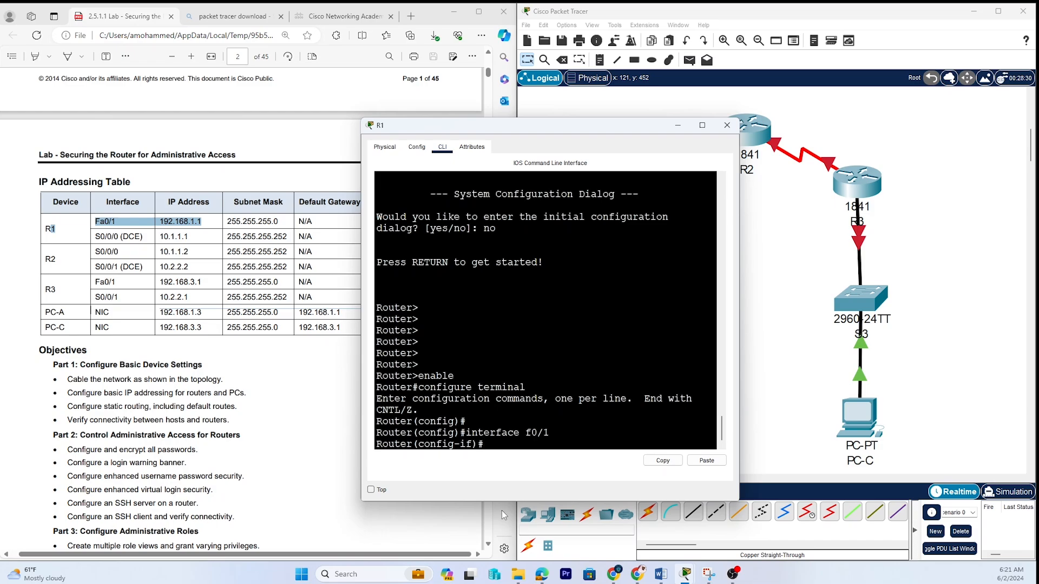
pyautogui.write('ip address 192.168.1.1 255')
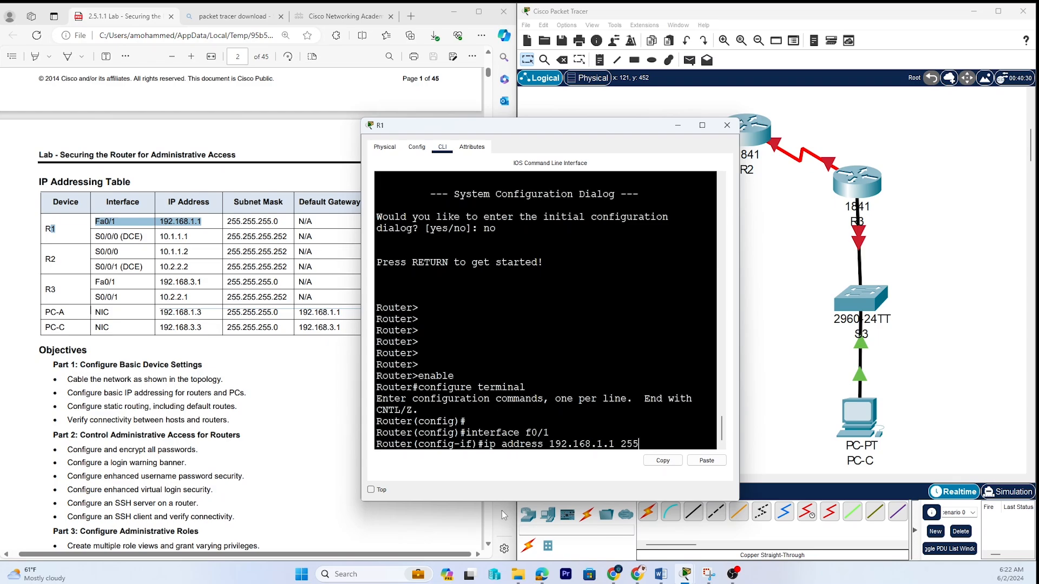
pyautogui.write('.255.255.0')
pyautogui.press('Return')
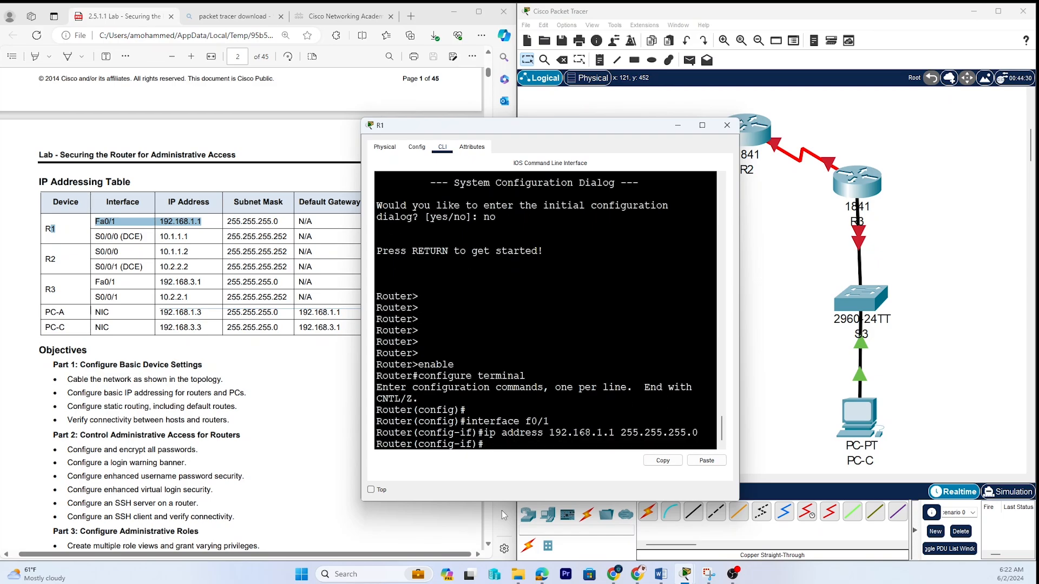
# Bring R1's f0/1 interface up with no shutdown and minimize R1's window.
pyautogui.write('no shut d')
pyautogui.press('BackSpace')
pyautogui.press('BackSpace')
pyautogui.write('down')
pyautogui.press('Return')
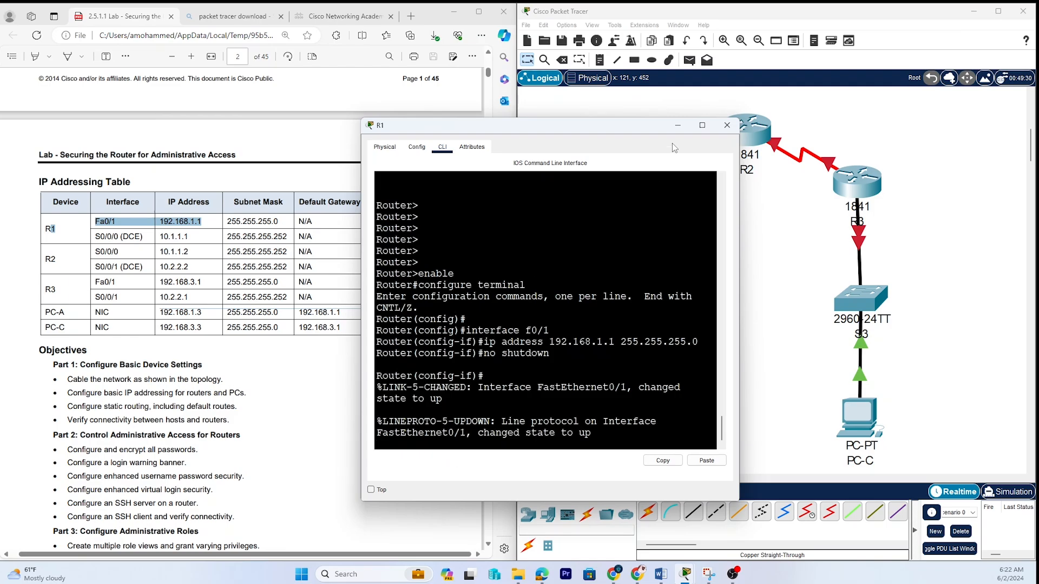
pyautogui.click(678, 126)
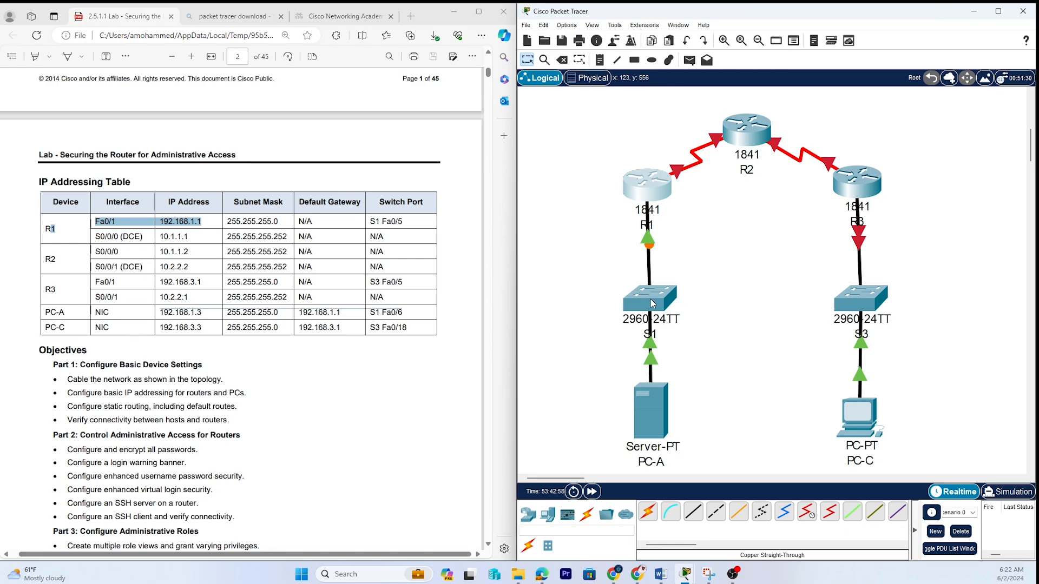
# Nudge switch S1 slightly downward in the topology.
pyautogui.moveTo(650, 301); pyautogui.dragTo(648, 305)
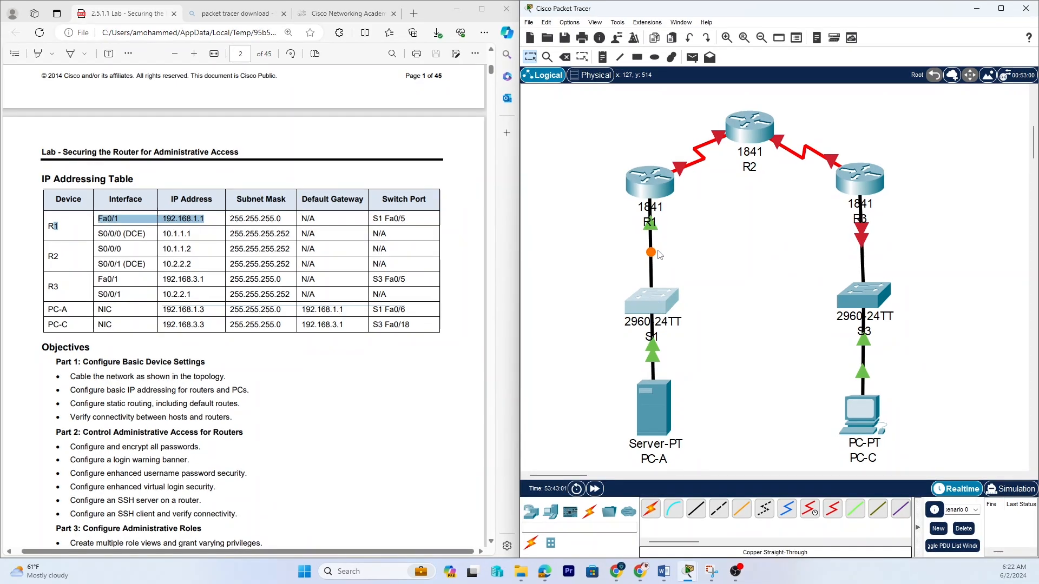
pyautogui.moveTo(650, 259)
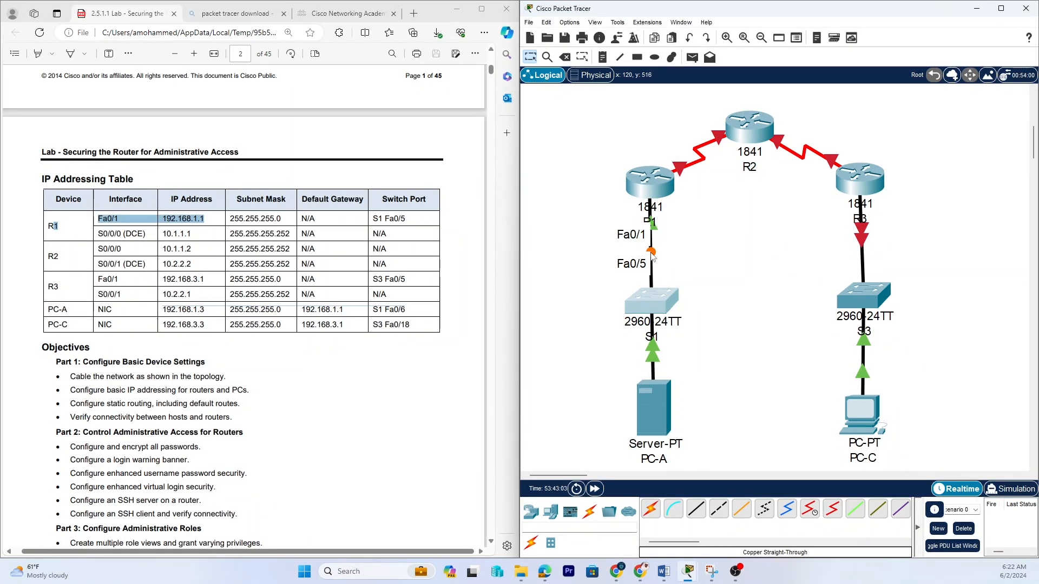
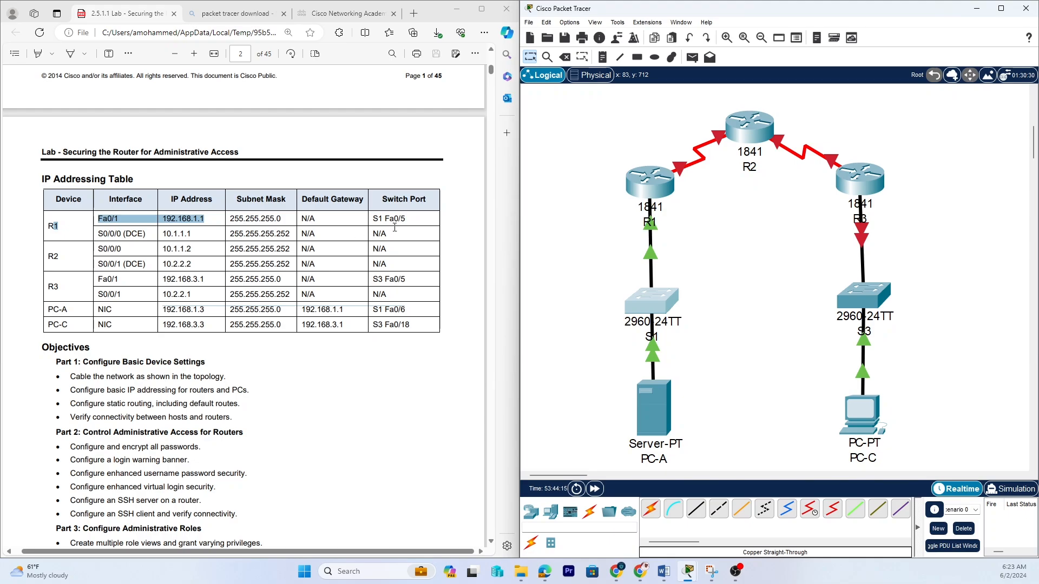
# On R1's Serial0/0/0 interface settings, set the IPv4 address to 10.1.1.1 and the subnet mask to 255.255.255.252.
pyautogui.click(652, 184)
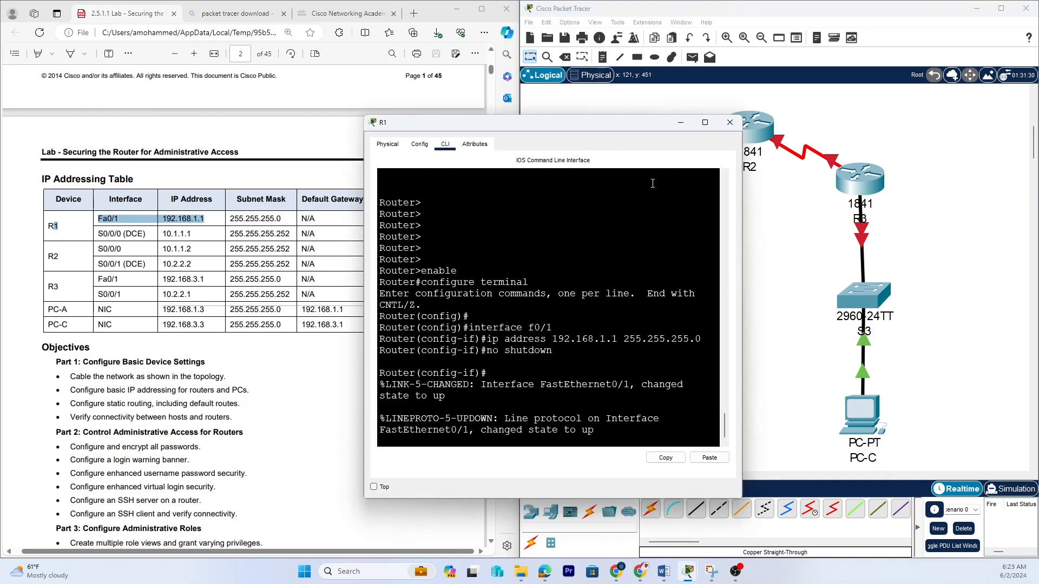
pyautogui.click(418, 147)
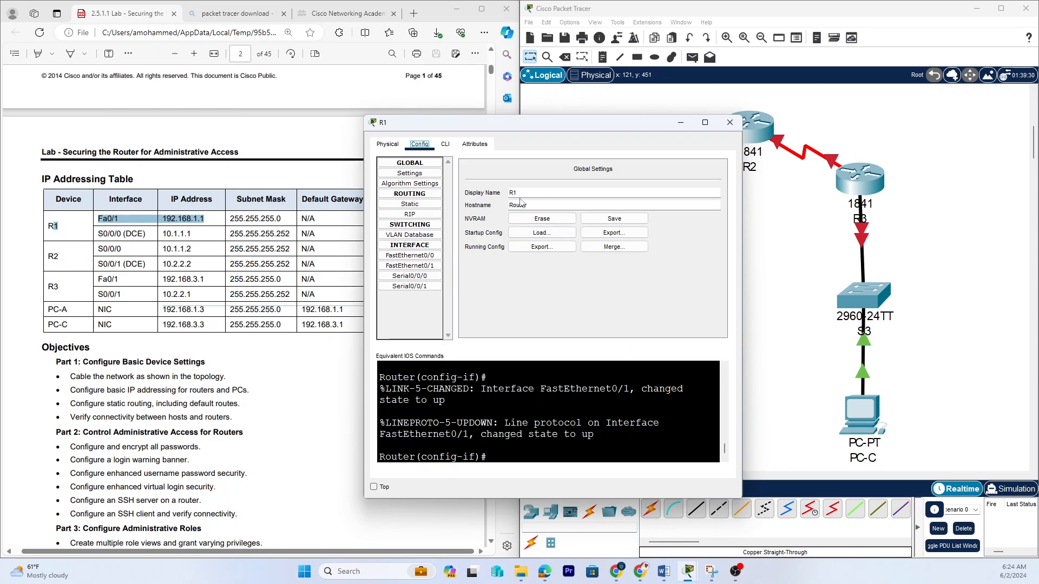
pyautogui.click(388, 145)
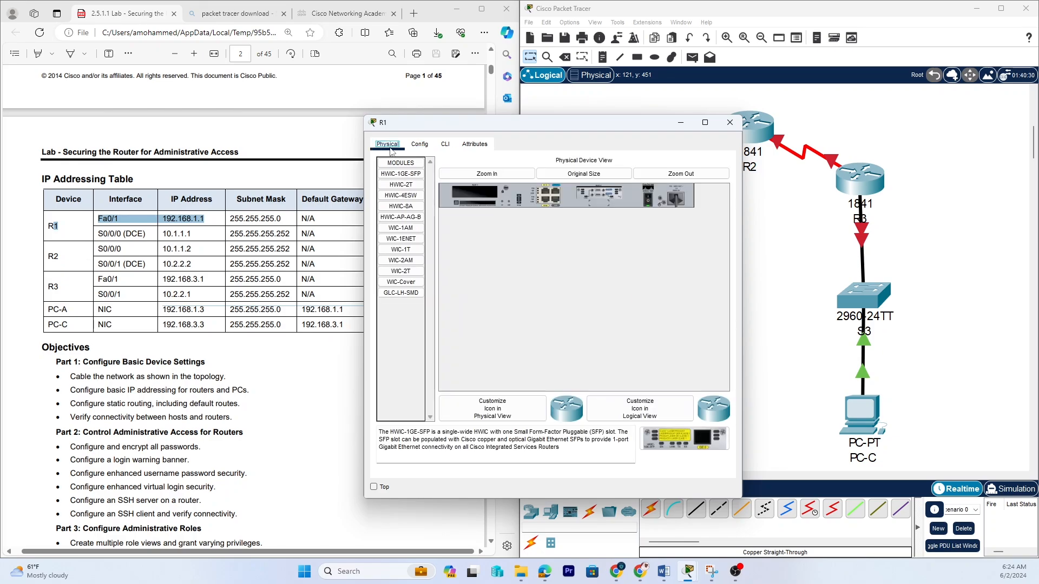
pyautogui.click(420, 144)
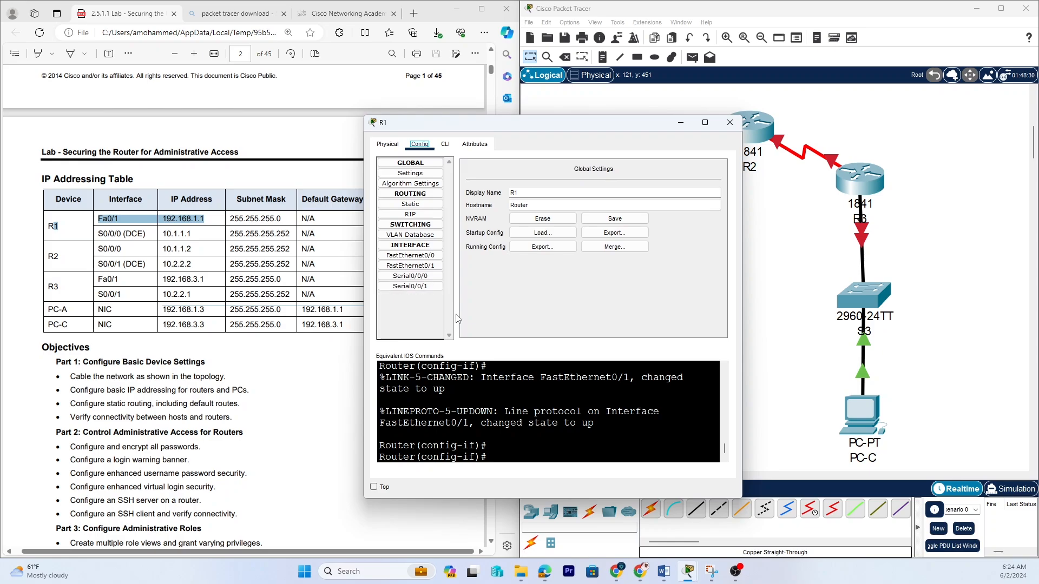
pyautogui.click(412, 277)
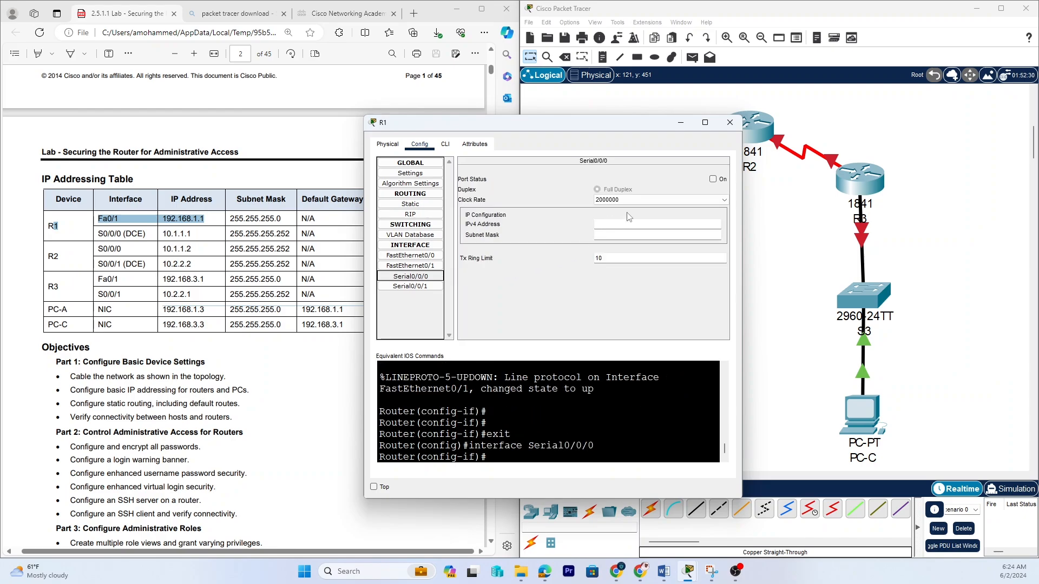
pyautogui.click(621, 230)
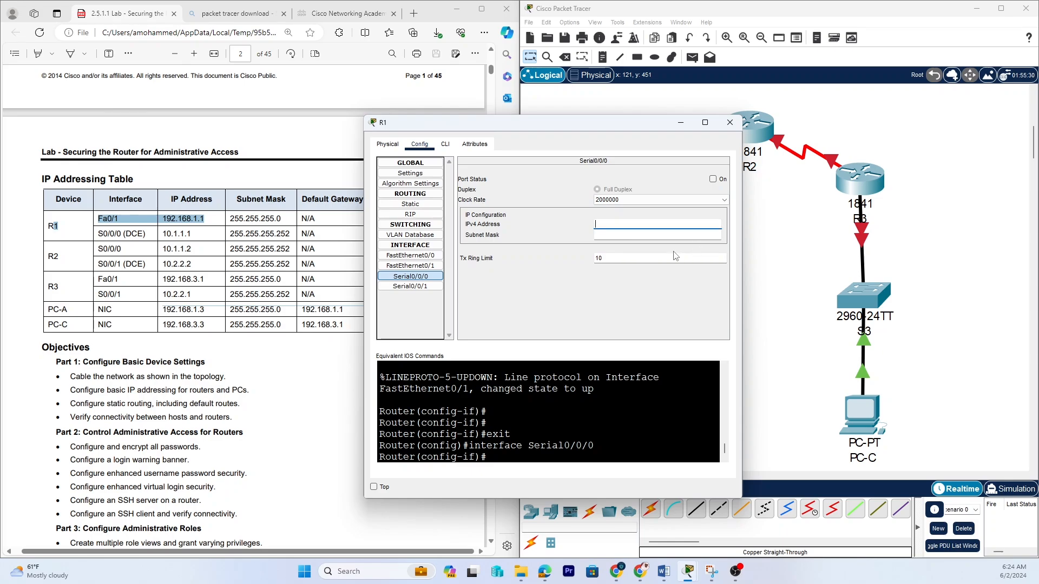
pyautogui.write('10.1.1.1')
pyautogui.click(628, 236)
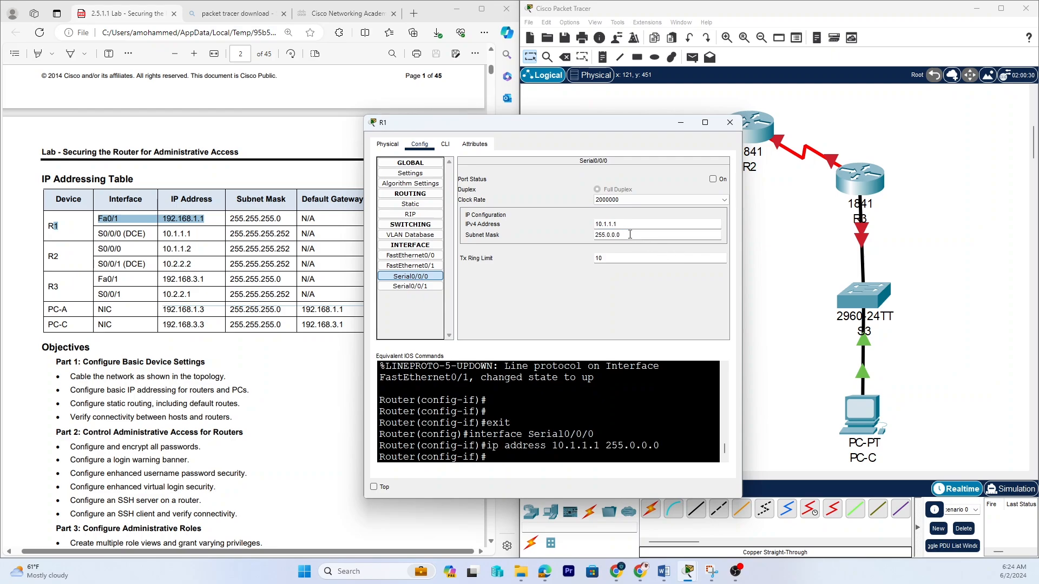
pyautogui.press('BackSpace')
pyautogui.press('BackSpace')
pyautogui.press('BackSpace')
pyautogui.press('BackSpace')
pyautogui.press('BackSpace')
pyautogui.write('255.255')
# Turn R1's Serial0/0/0 port status on and close R1's window.
pyautogui.click(713, 181)
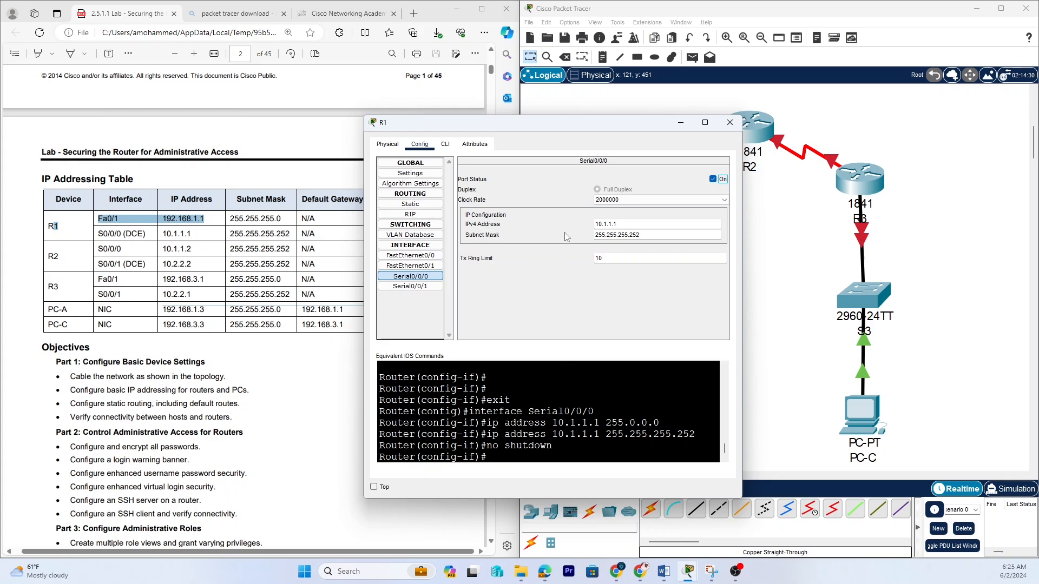
pyautogui.click(729, 122)
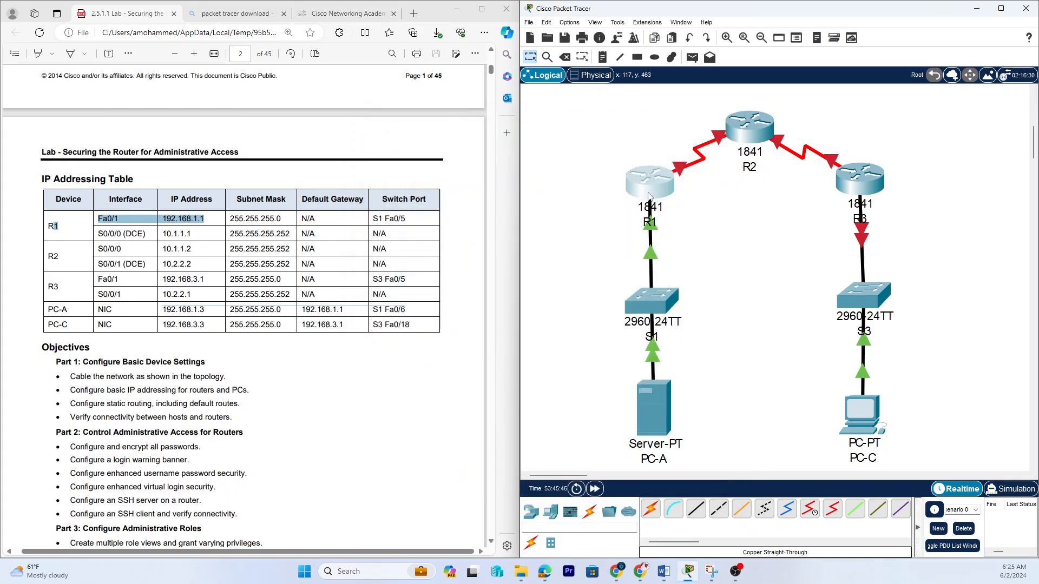
# Open R2's command line and decline the initial configuration dialog with no.
pyautogui.moveTo(649, 186)
pyautogui.moveTo(652, 427)
pyautogui.click(762, 128)
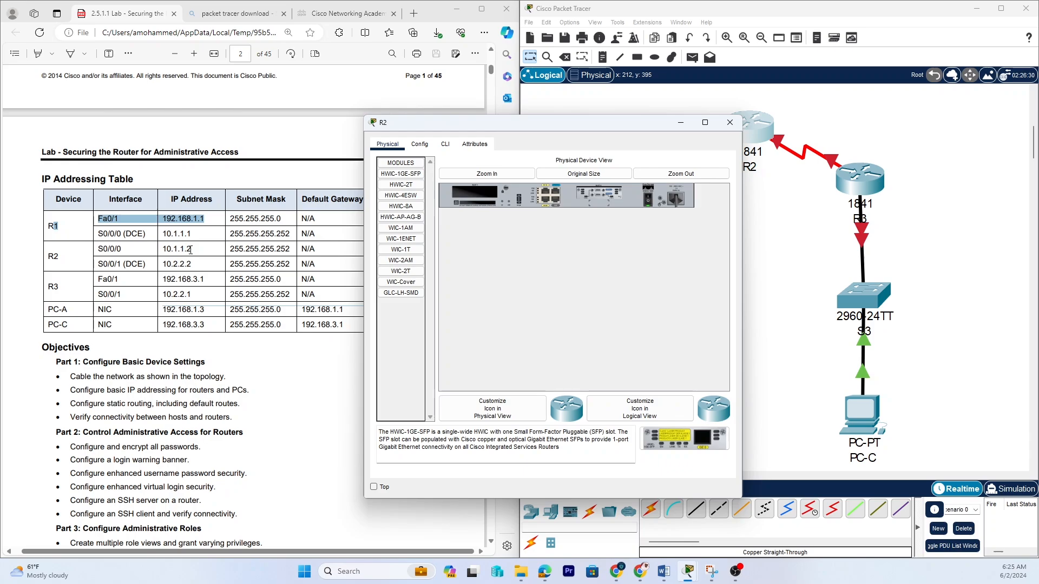
pyautogui.click(445, 144)
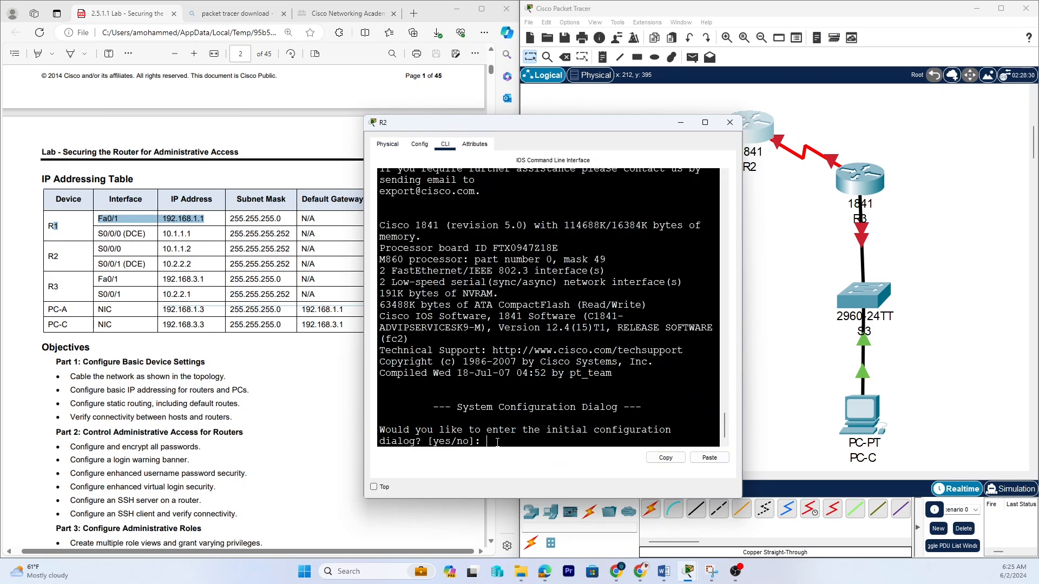
pyautogui.write('no')
pyautogui.press('Return')
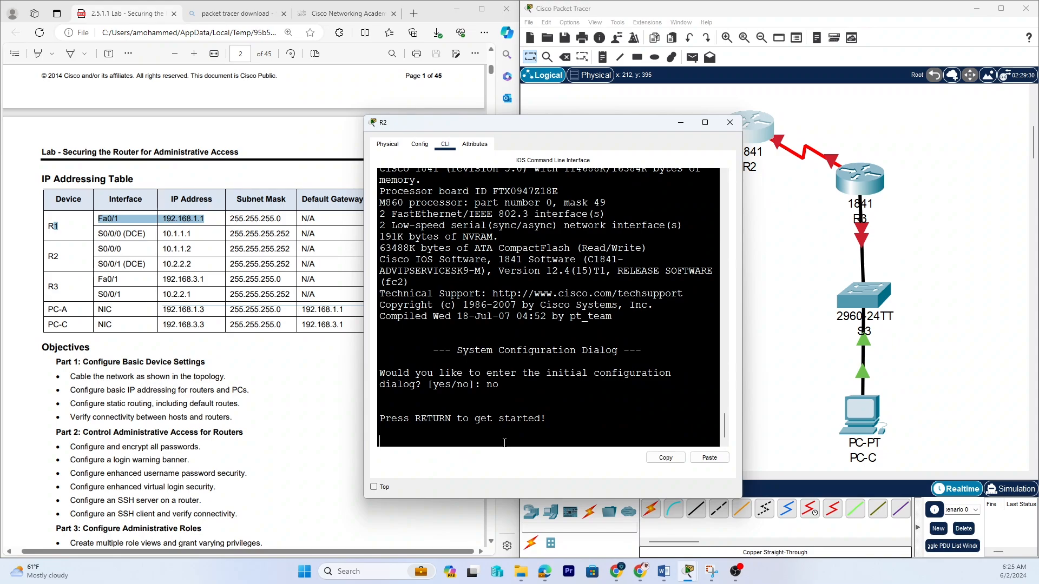
pyautogui.press('Return')
pyautogui.press('Return')
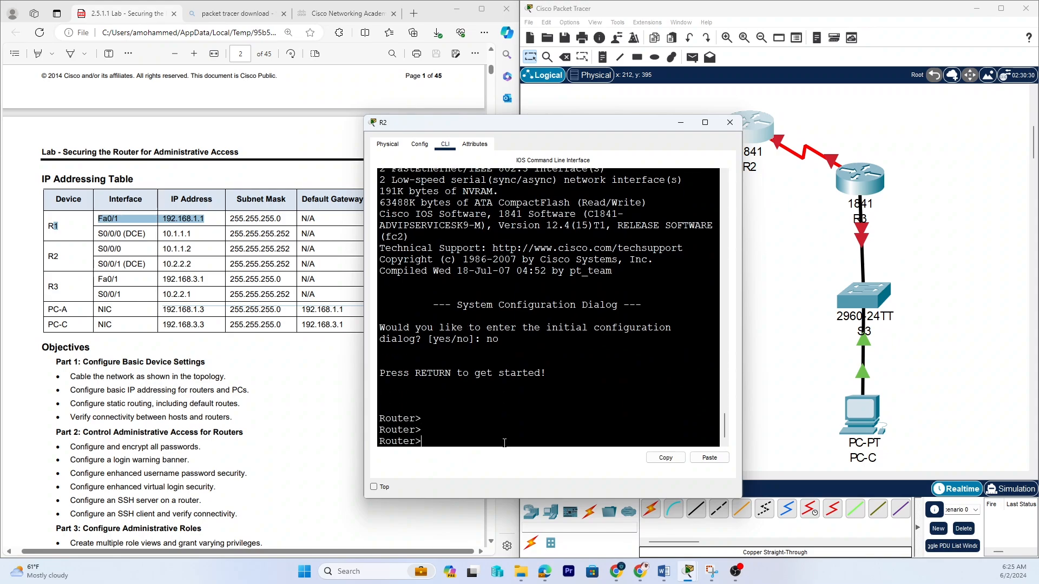
# On R2, enter privileged mode with enable, then global configuration with configure terminal.
pyautogui.write('enable')
pyautogui.press('Return')
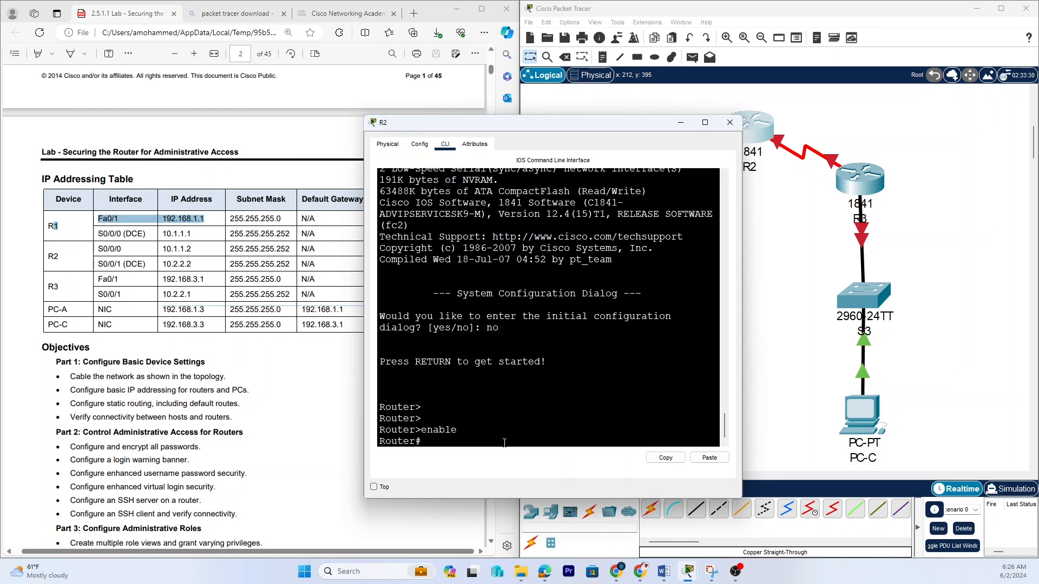
pyautogui.write('configure terminal')
pyautogui.press('Return')
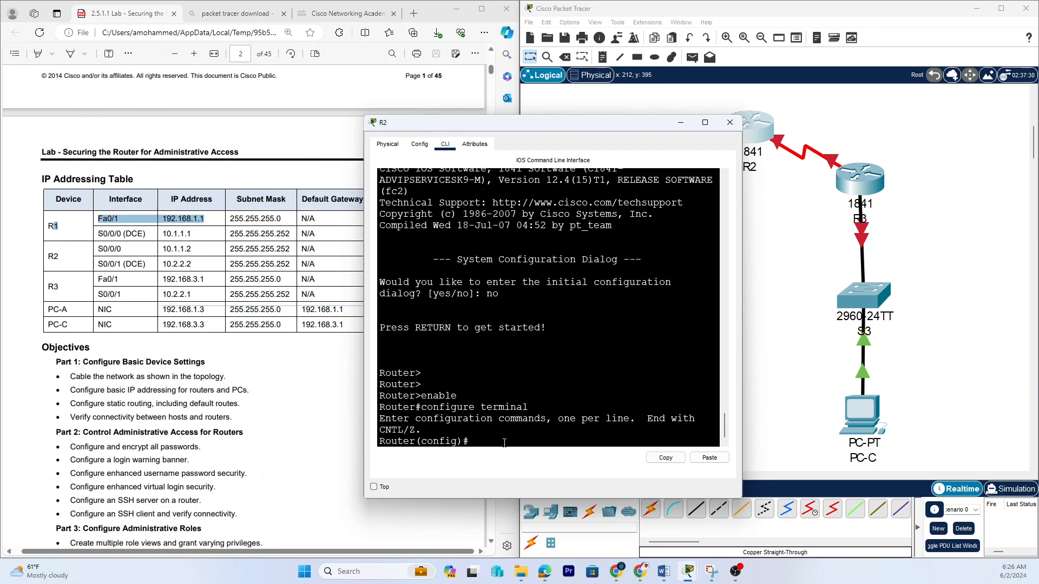
# Select interface serial 0/0/0 and assign IP address 10.1.1.2 with subnet mask 255.255.255.252.
pyautogui.write('interface ser')
pyautogui.press('Tab')
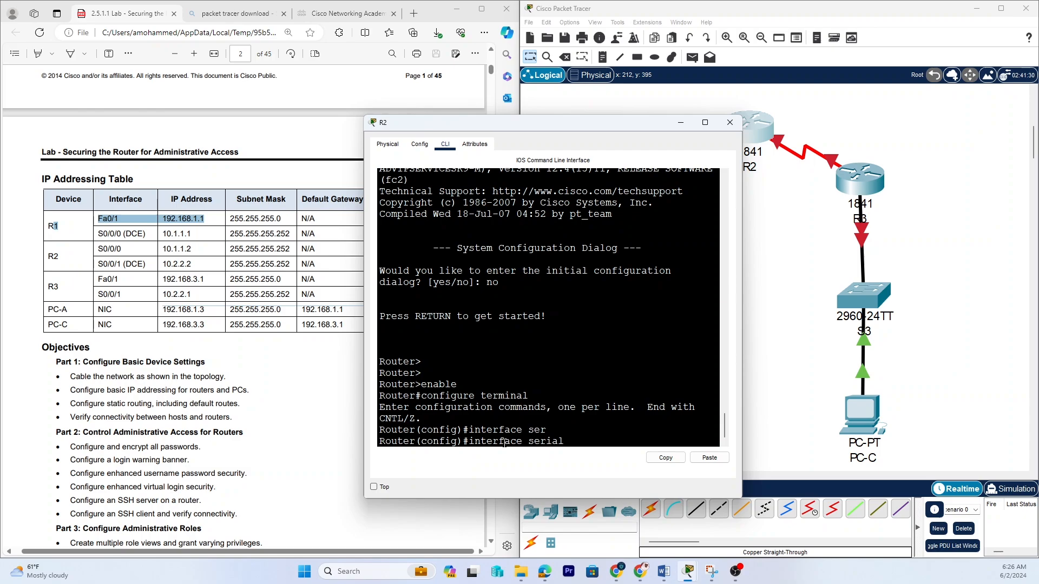
pyautogui.write('0/0/0')
pyautogui.press('Return')
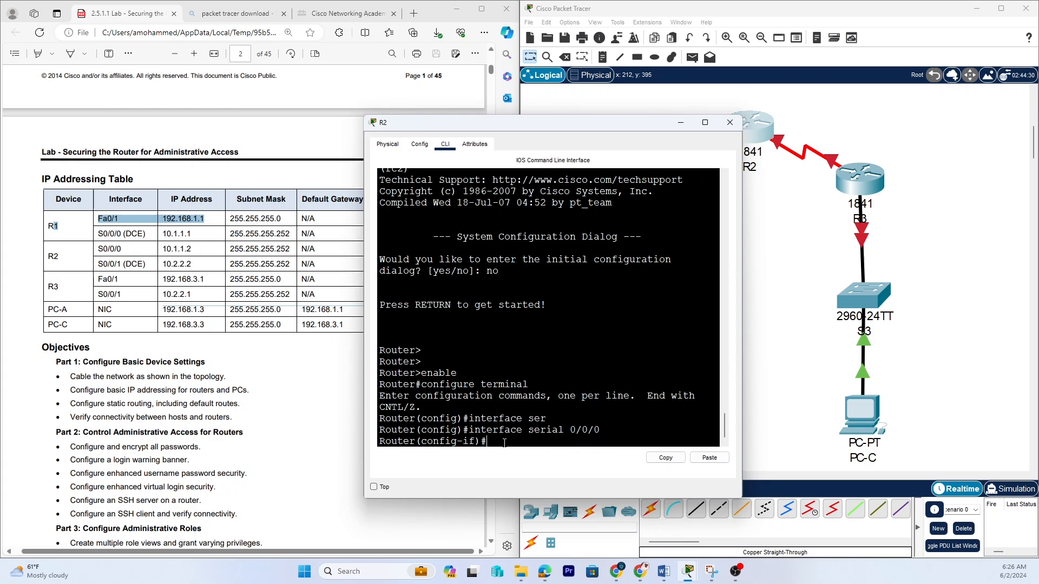
pyautogui.write('ip address 10.1.1.2')
pyautogui.press('Return')
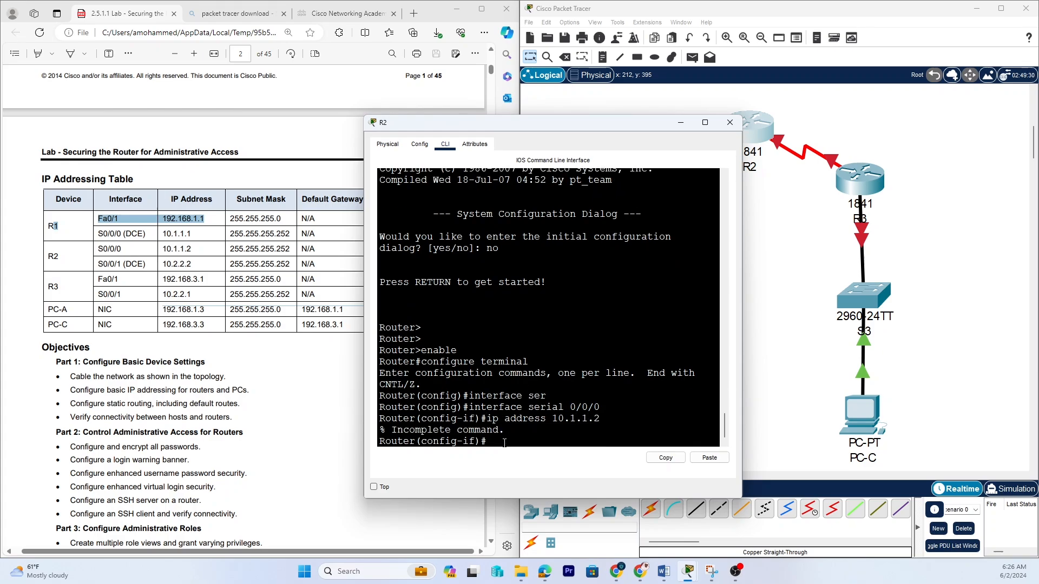
pyautogui.press('Up')
pyautogui.write('255.255.')
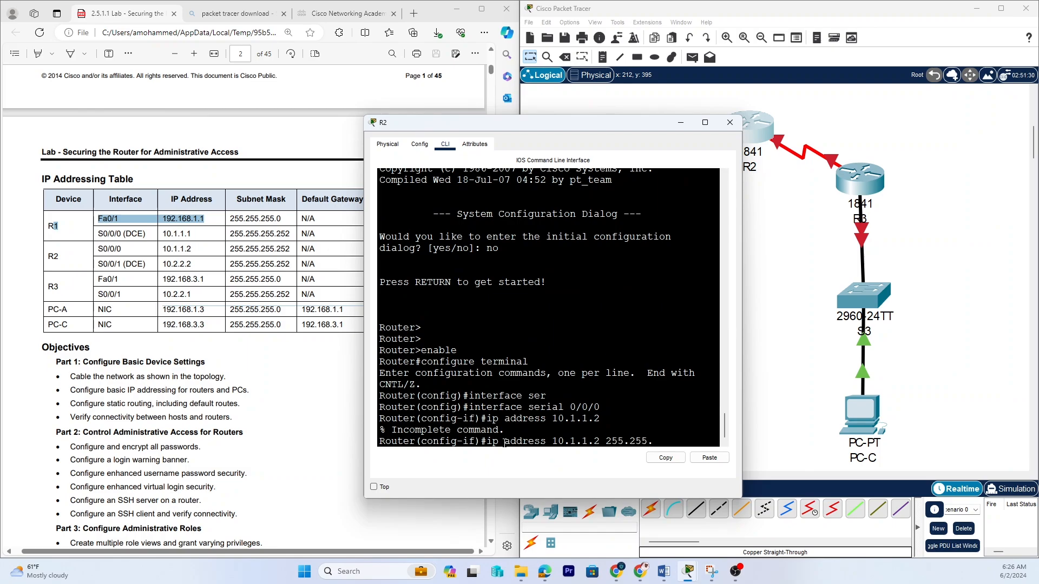
pyautogui.write('255.252')
pyautogui.press('Return')
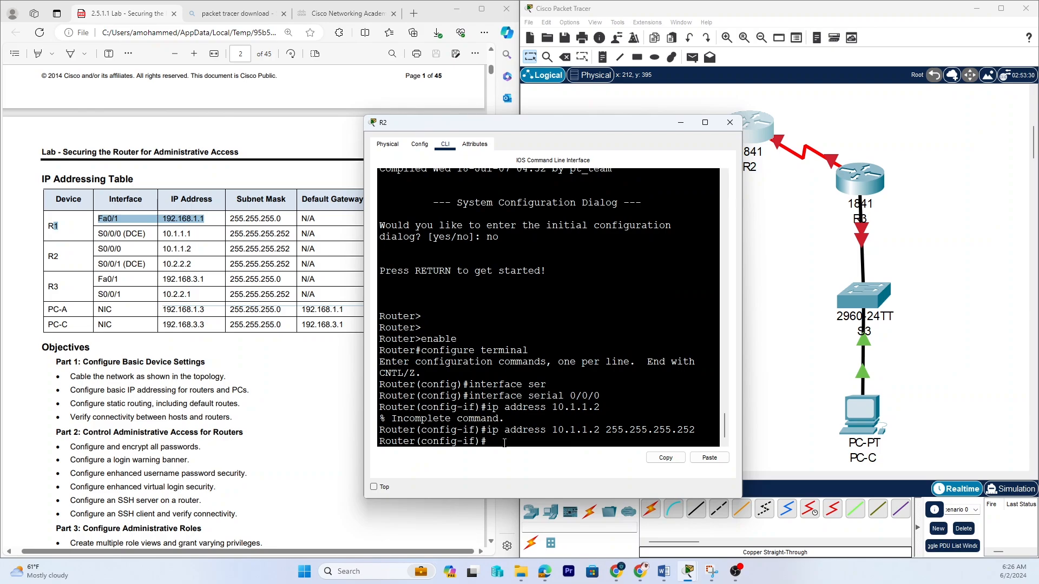
# Bring serial 0/0/0 up with no shutdown, correcting the mistyped command.
pyautogui.write('no shutdwon')
pyautogui.press('Return')
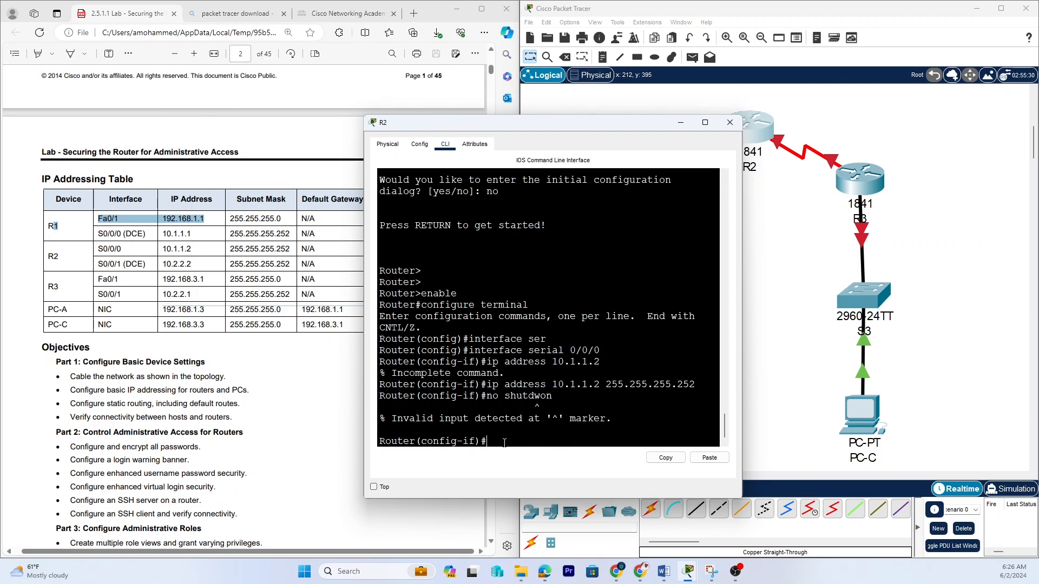
pyautogui.press('Up')
pyautogui.press('BackSpace')
pyautogui.press('BackSpace')
pyautogui.press('BackSpace')
pyautogui.write('own')
pyautogui.press('Return')
pyautogui.press('Return')
pyautogui.press('Return')
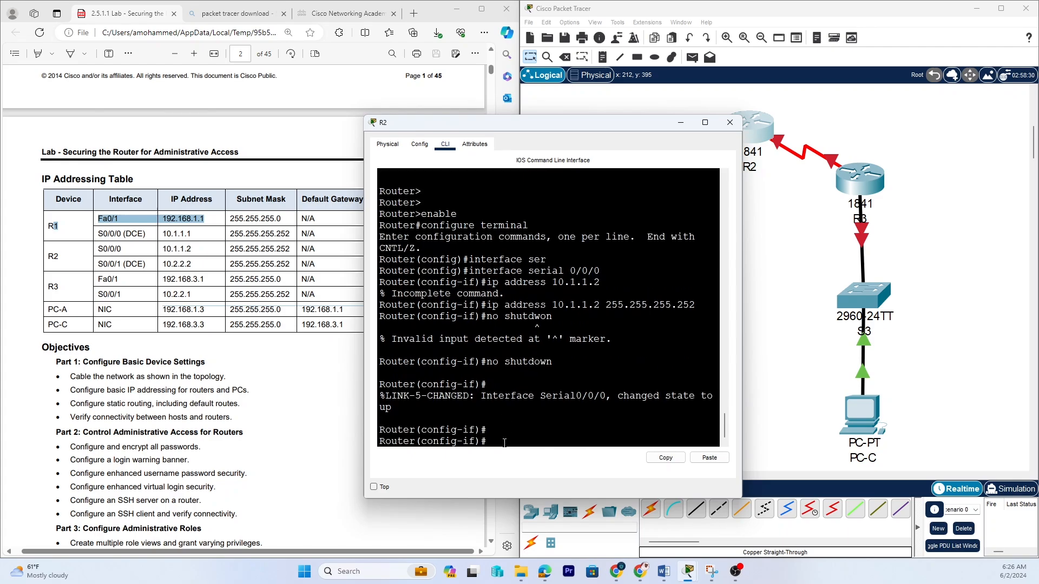
pyautogui.moveTo(523, 127); pyautogui.dragTo(619, 395)
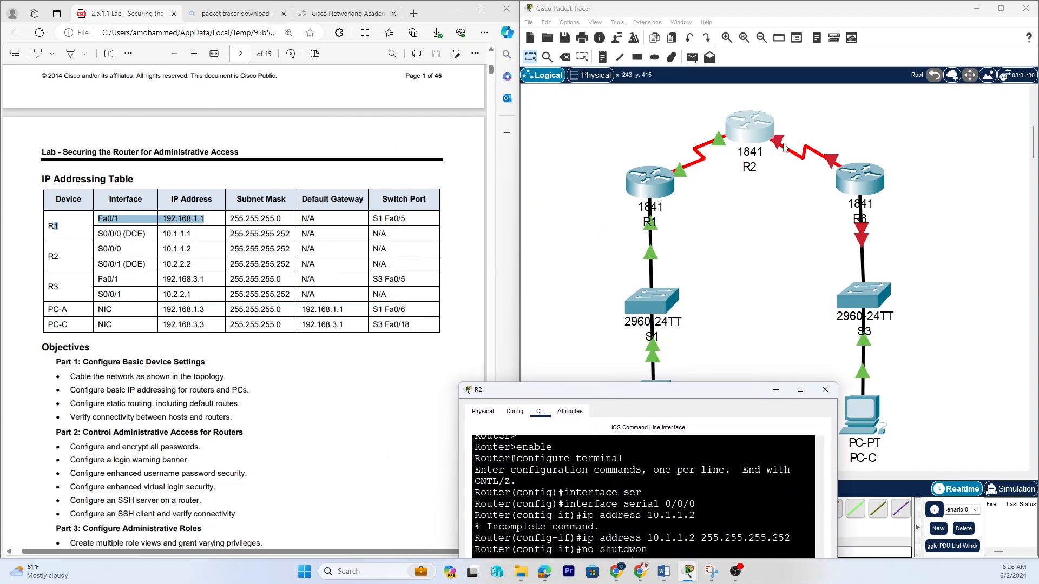
pyautogui.moveTo(712, 390); pyautogui.dragTo(802, 91)
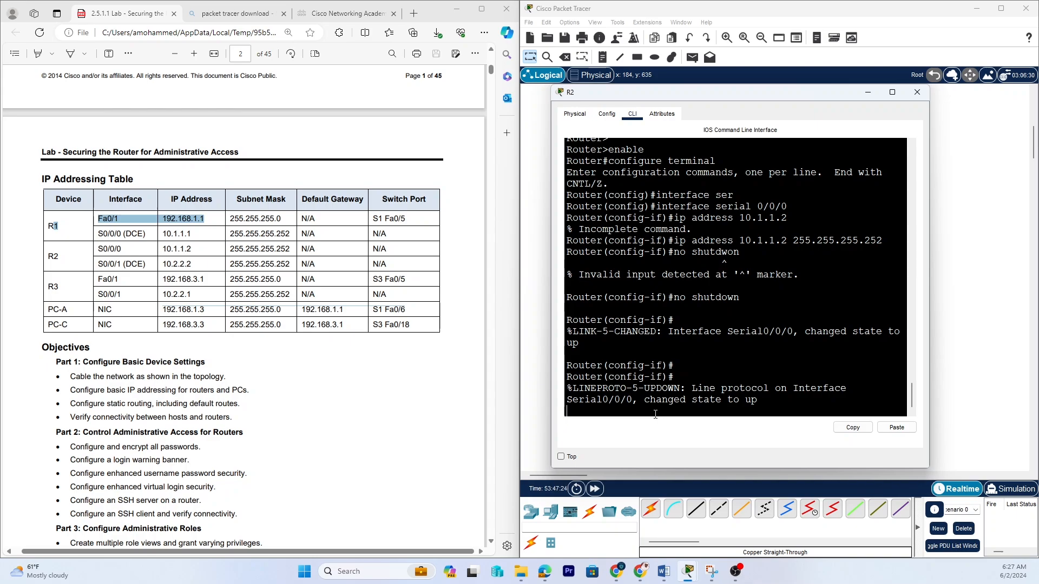
pyautogui.press('Return')
pyautogui.press('Return')
pyautogui.press('Return')
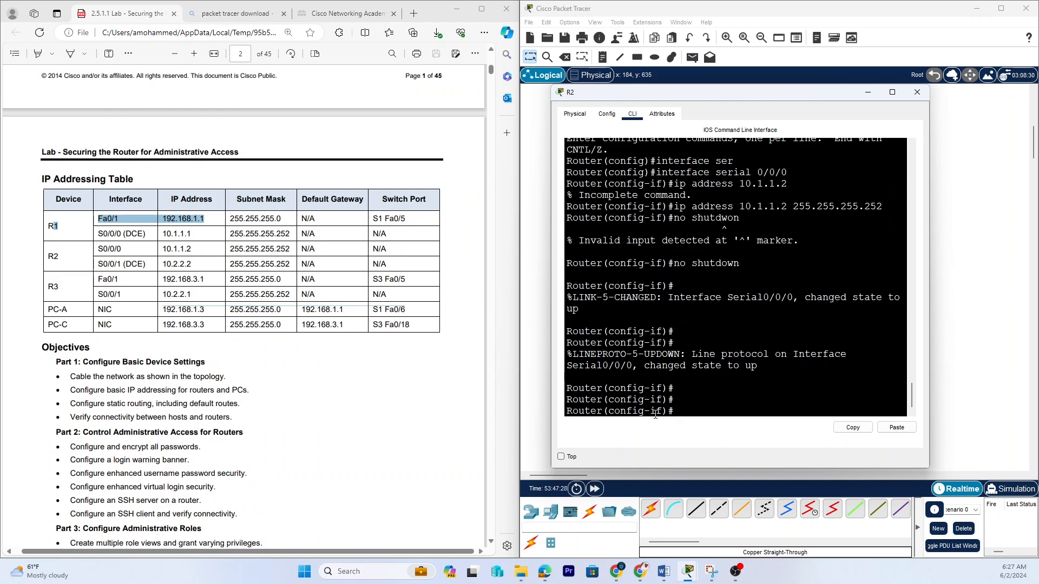
# Exit interface mode and set the router's hostname to R1.
pyautogui.write('exit')
pyautogui.press('Return')
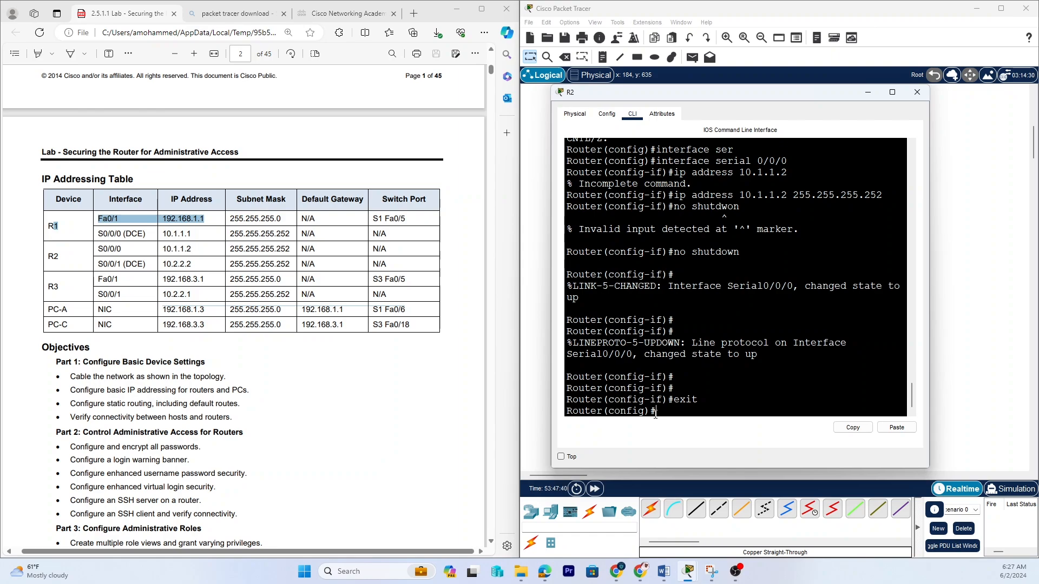
pyautogui.write('hostname R1')
pyautogui.press('Return')
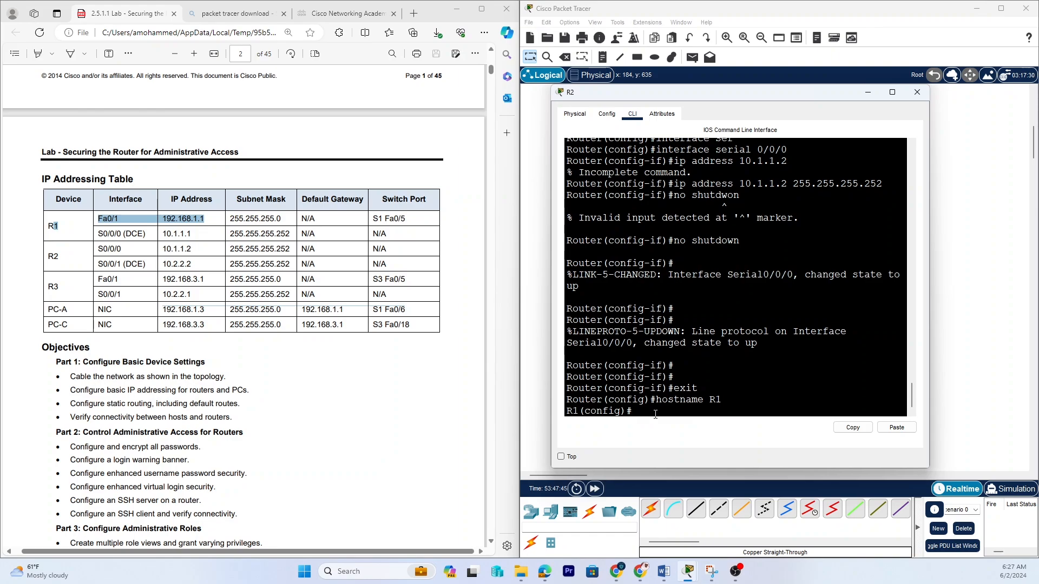
# Select interface serial 0/0/1 and assign IP address 10.2.2.2 with subnet mask 255.255.255.252.
pyautogui.doubleClick(584, 400)
pyautogui.doubleClick(577, 412)
pyautogui.click(642, 412)
pyautogui.write('interface se')
pyautogui.press('Tab')
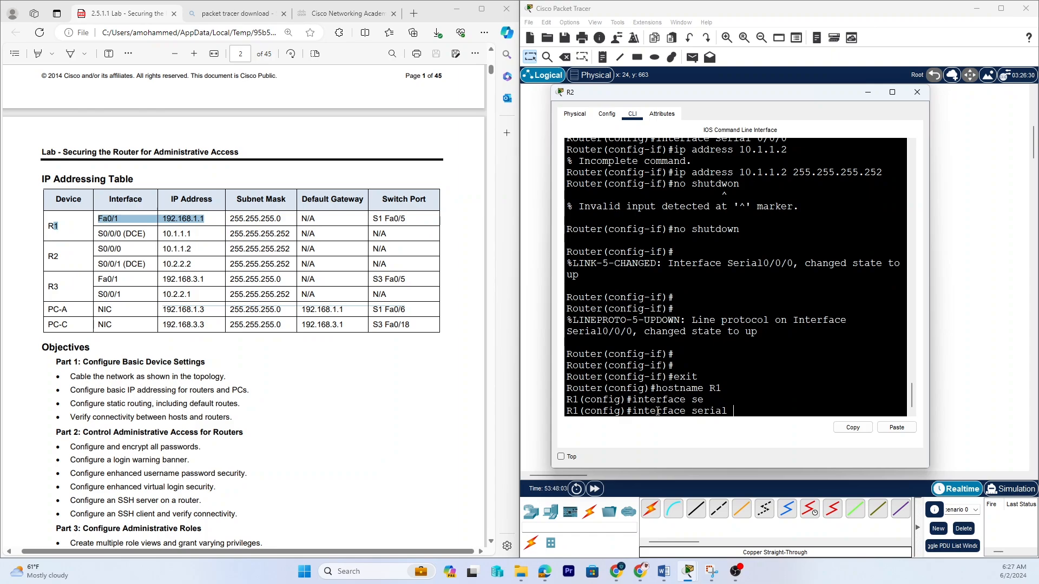
pyautogui.write('0/0/1')
pyautogui.press('Return')
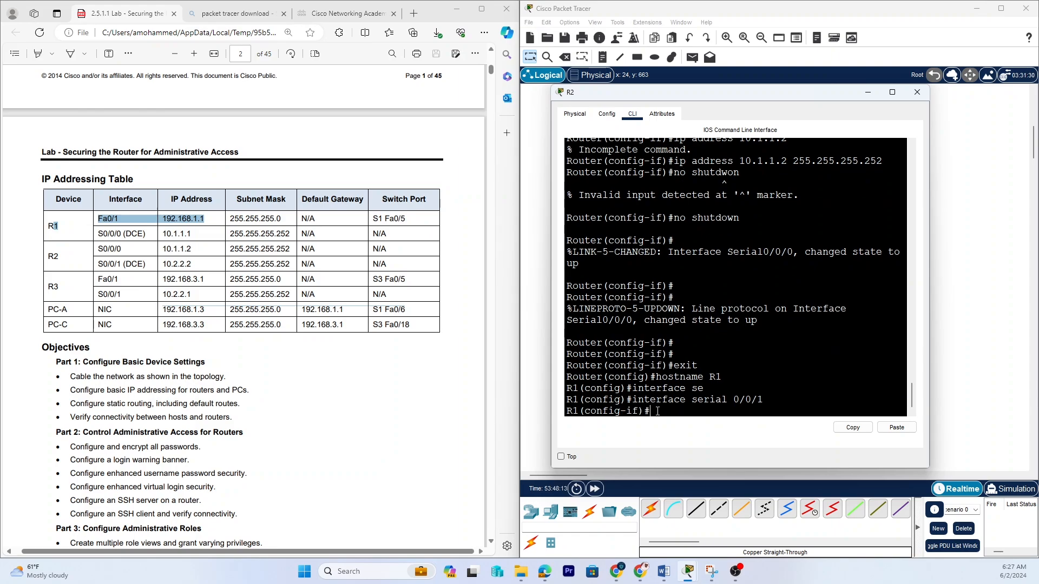
pyautogui.write('ip address')
pyautogui.write(' 192')
pyautogui.press('BackSpace')
pyautogui.press('BackSpace')
pyautogui.press('BackSpace')
pyautogui.press('BackSpace')
pyautogui.write('10.2.2.2 255.255.255.252')
pyautogui.press('Return')
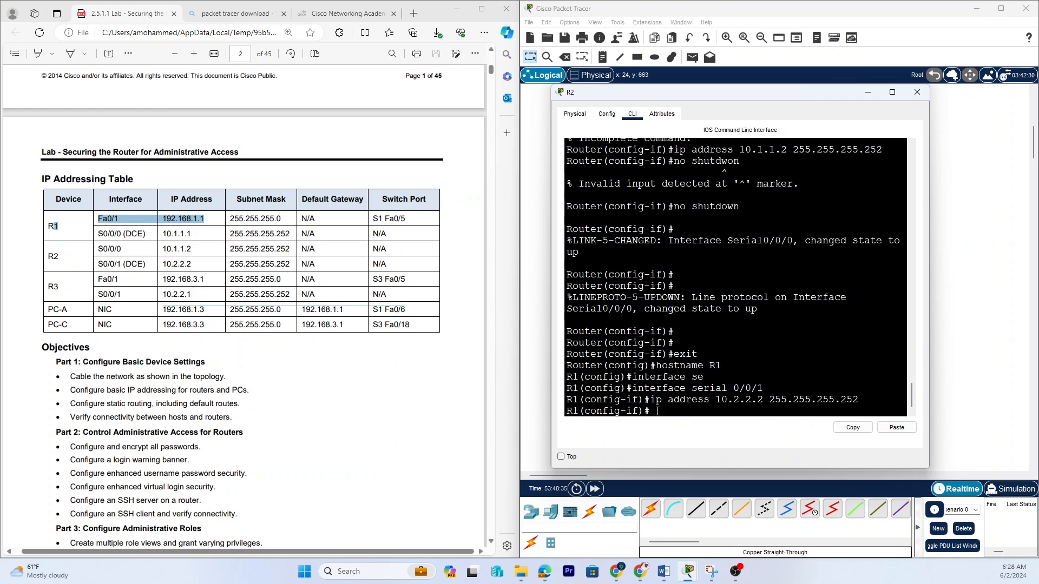
# Bring serial 0/0/1 up with no shutdown and close the router's window.
pyautogui.write('no shutdown')
pyautogui.press('Return')
pyautogui.press('Return')
pyautogui.press('Return')
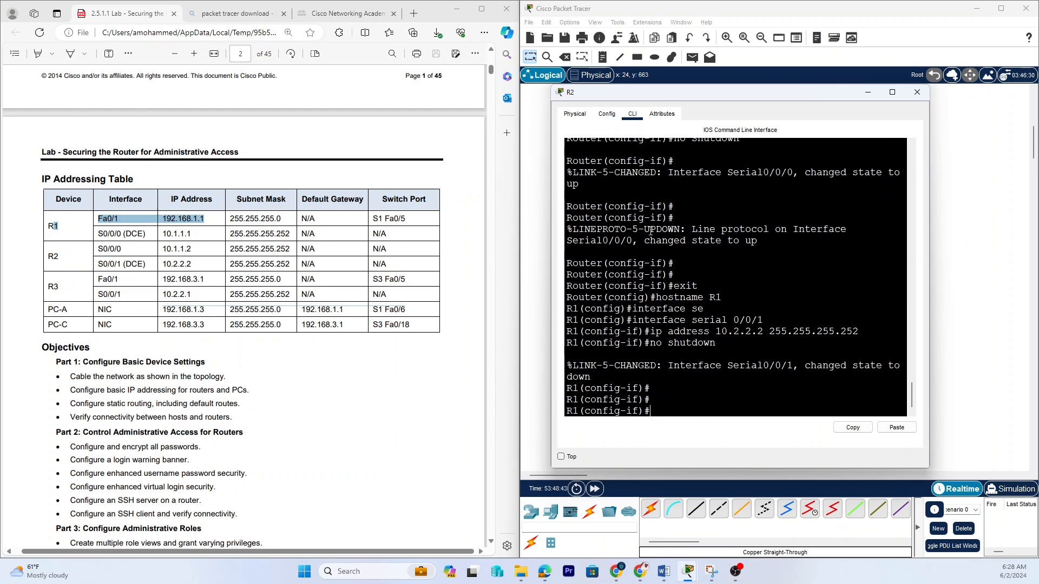
pyautogui.click(916, 93)
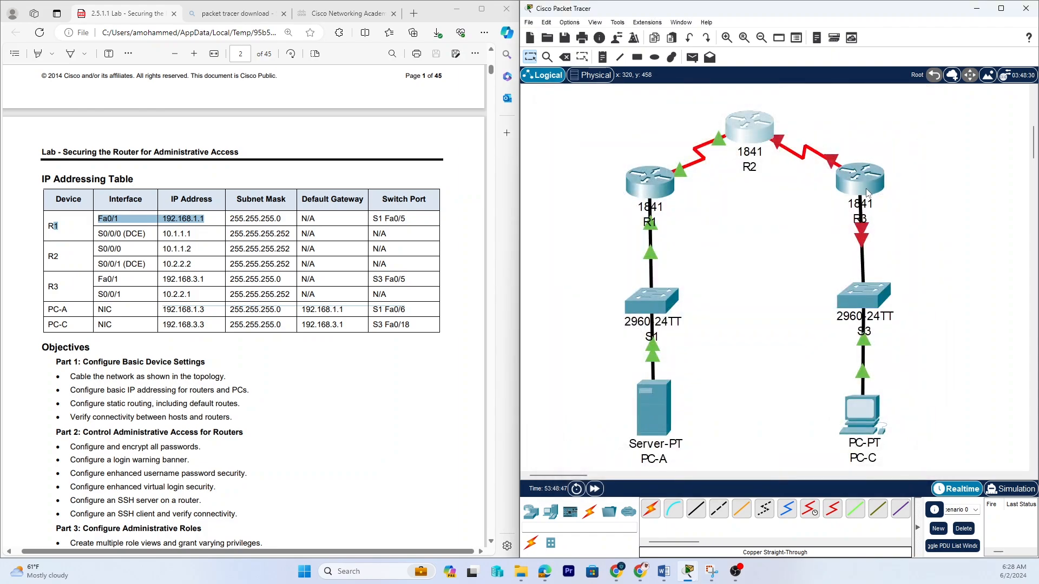
# Highlight R3's S0/0/1 row in the lab document's IP addressing table.
pyautogui.click(862, 185)
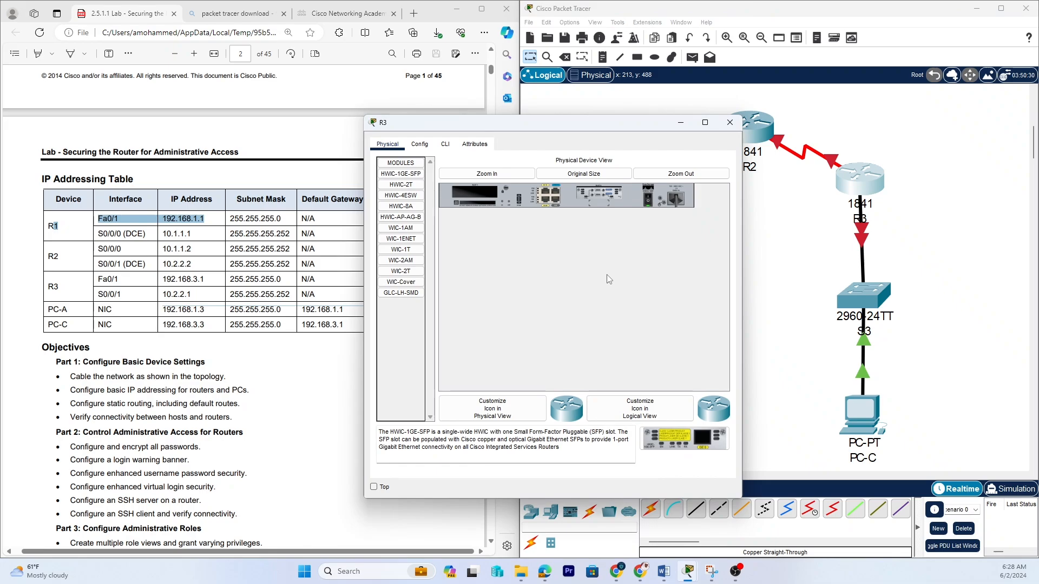
pyautogui.click(66, 285)
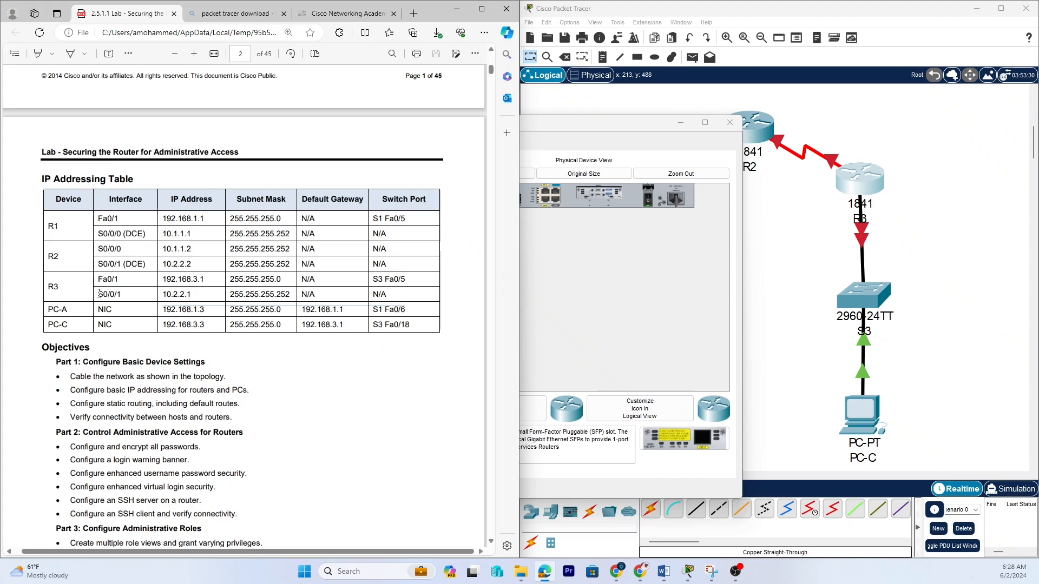
pyautogui.moveTo(99, 294); pyautogui.dragTo(208, 296)
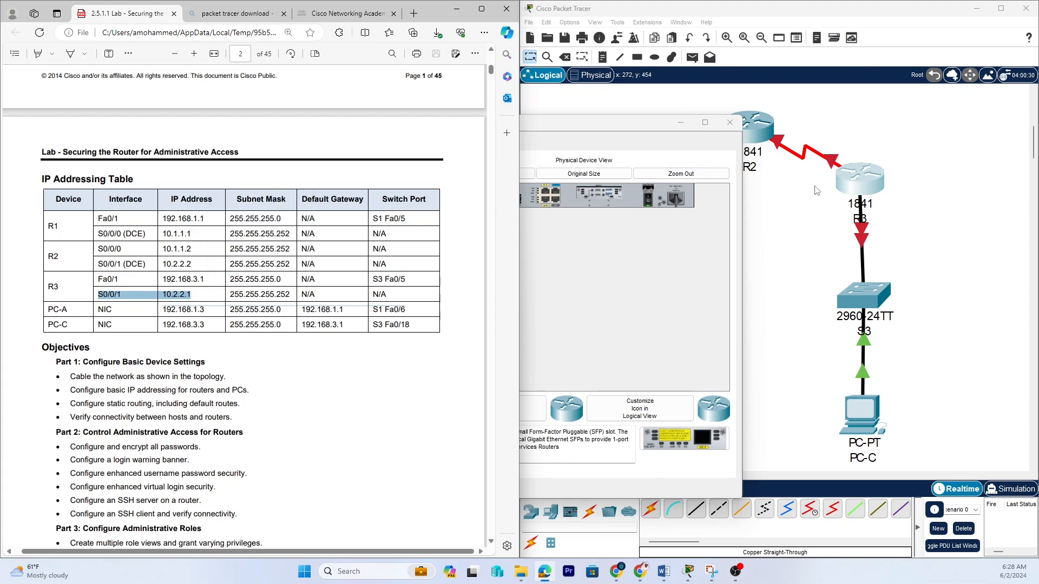
pyautogui.click(832, 160)
pyautogui.moveTo(830, 162)
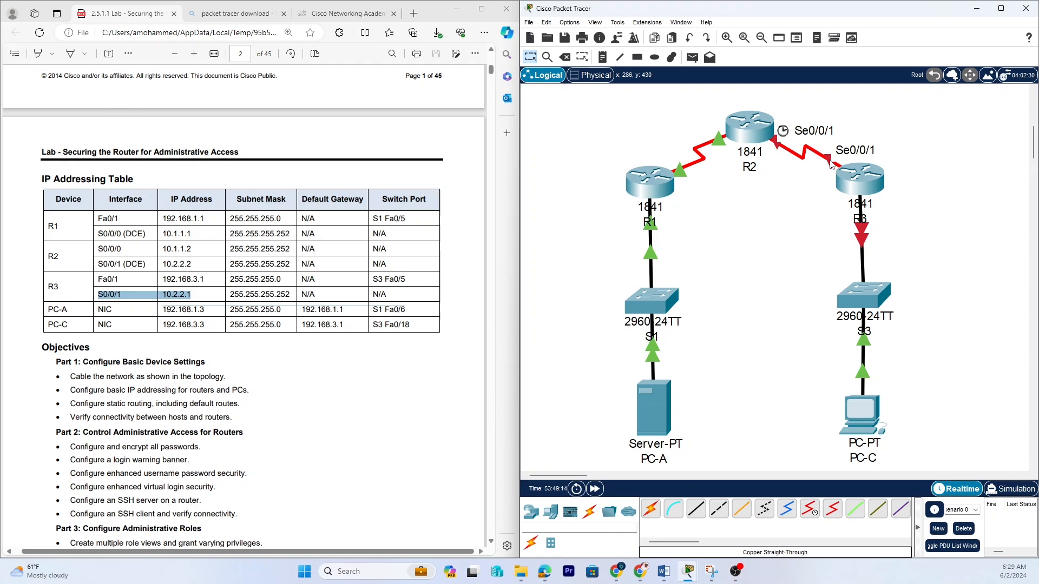
# Open R3's command line and decline the initial configuration dialog.
pyautogui.click(863, 188)
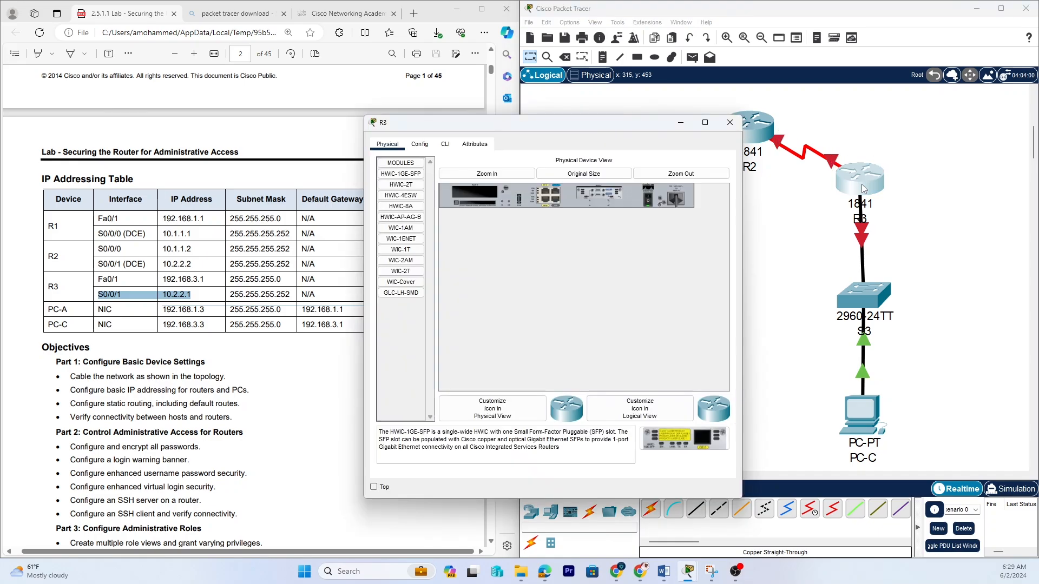
pyautogui.click(443, 148)
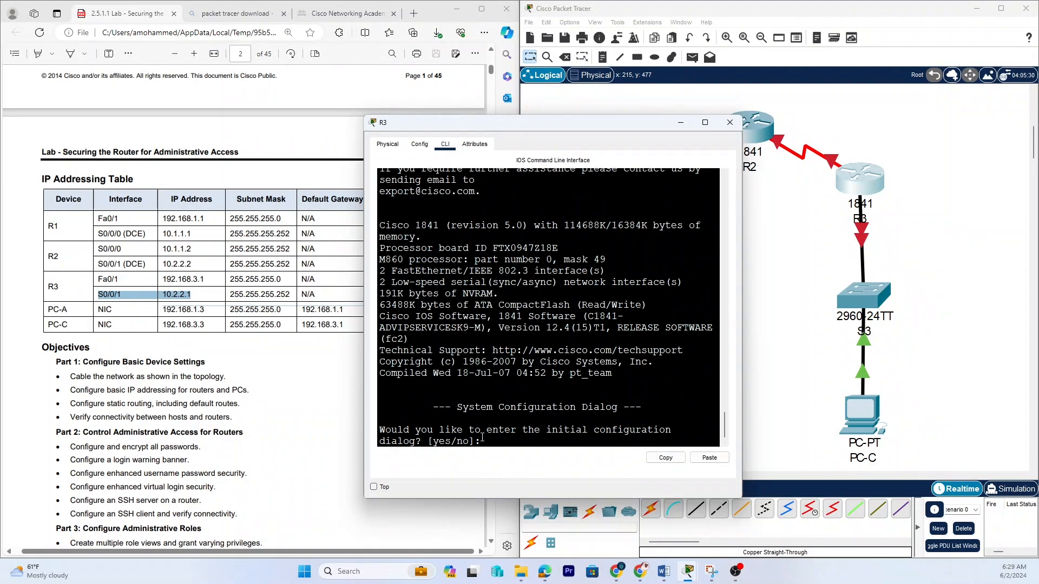
pyautogui.write('no')
pyautogui.press('Return')
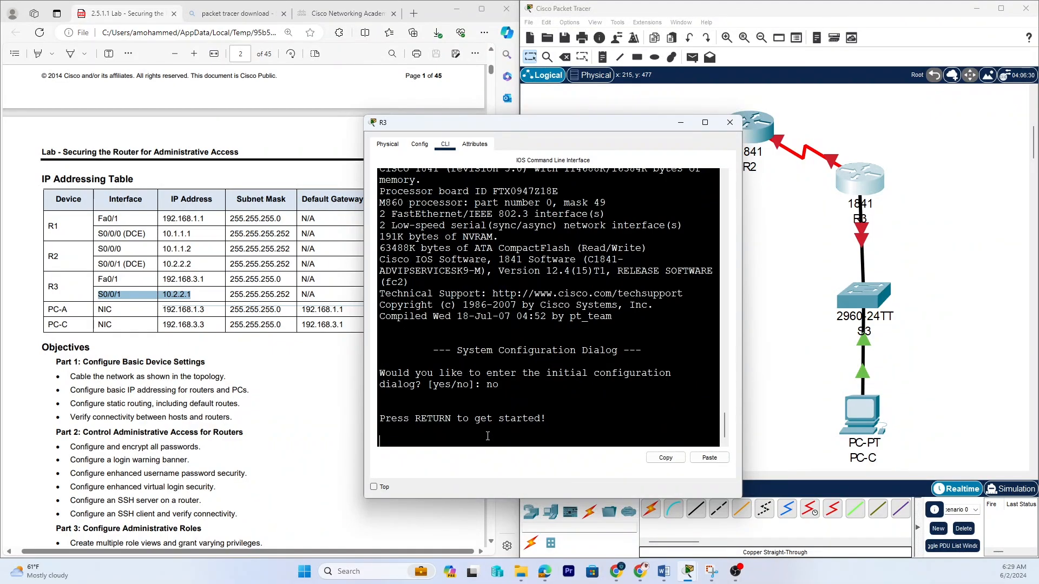
pyautogui.press('Return')
pyautogui.press('Return')
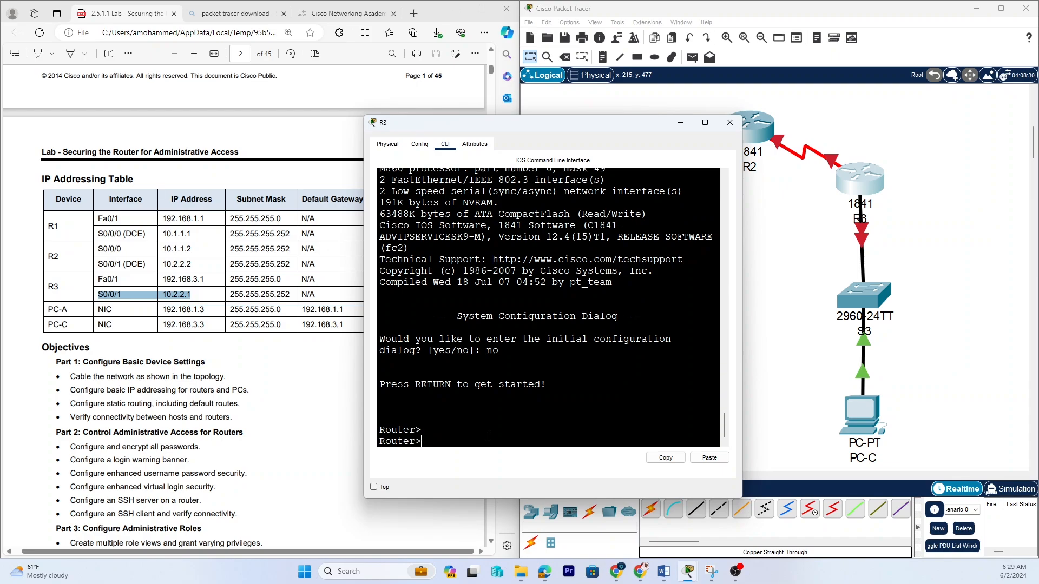
# Enter privileged EXEC and global configuration mode, then set the router's hostname to R3.
pyautogui.write('em')
pyautogui.press('BackSpace')
pyautogui.press('BackSpace')
pyautogui.write('nable')
pyautogui.press('Return')
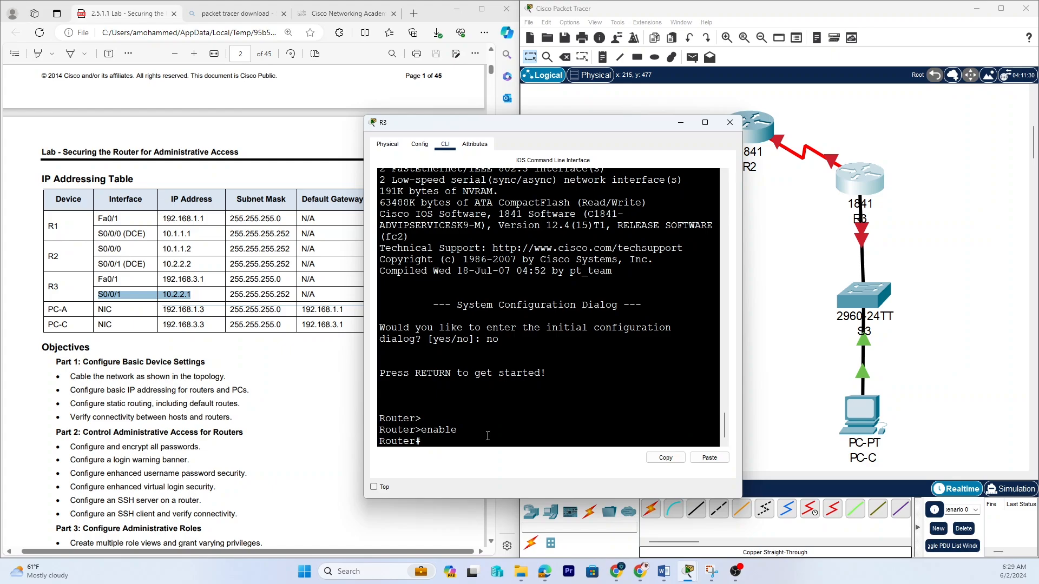
pyautogui.write('configure')
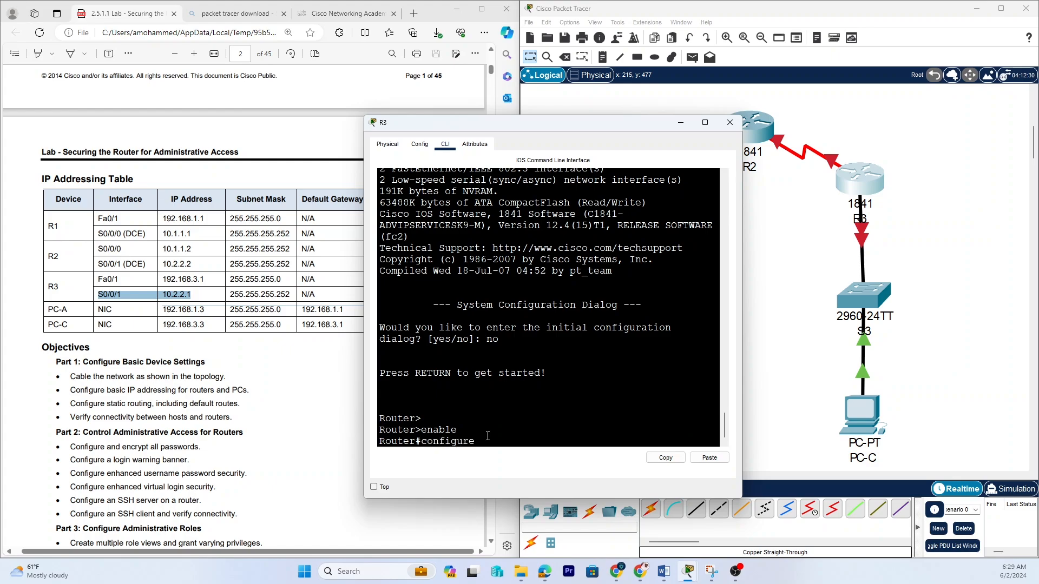
pyautogui.write(' term')
pyautogui.press('Tab')
pyautogui.press('Return')
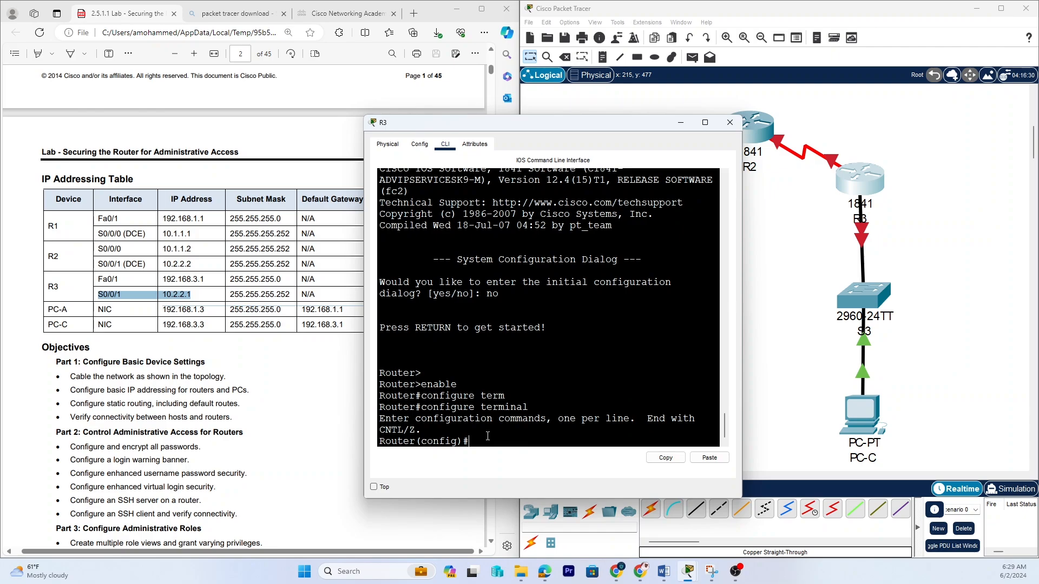
pyautogui.write('hostname R3')
pyautogui.press('Return')
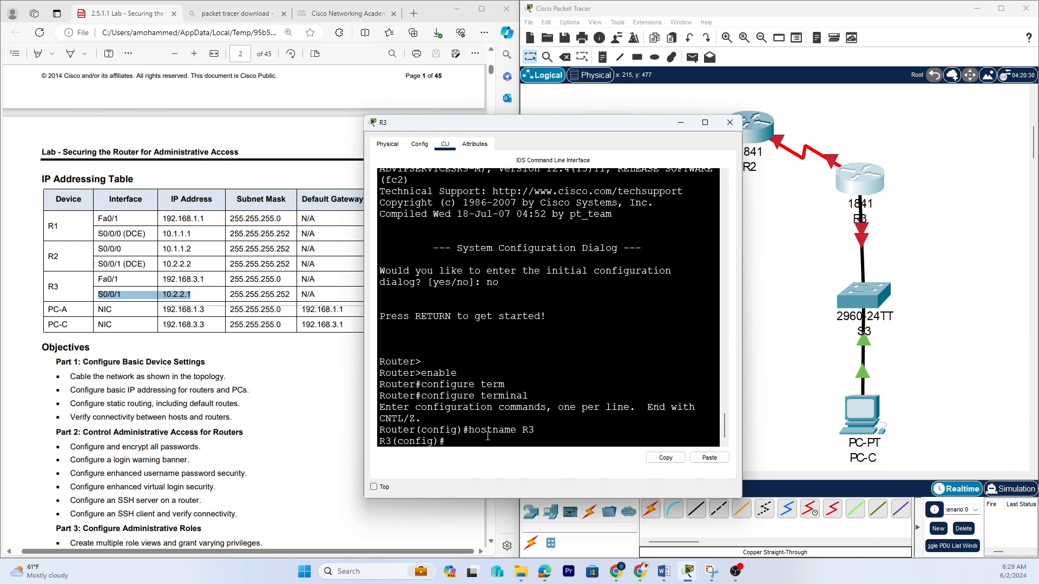
# Select interface serial 0/0/1 and assign IP address 10.2.2.1 with subnet mask 255.255.255.252.
pyautogui.press('Return')
pyautogui.press('Return')
pyautogui.press('Return')
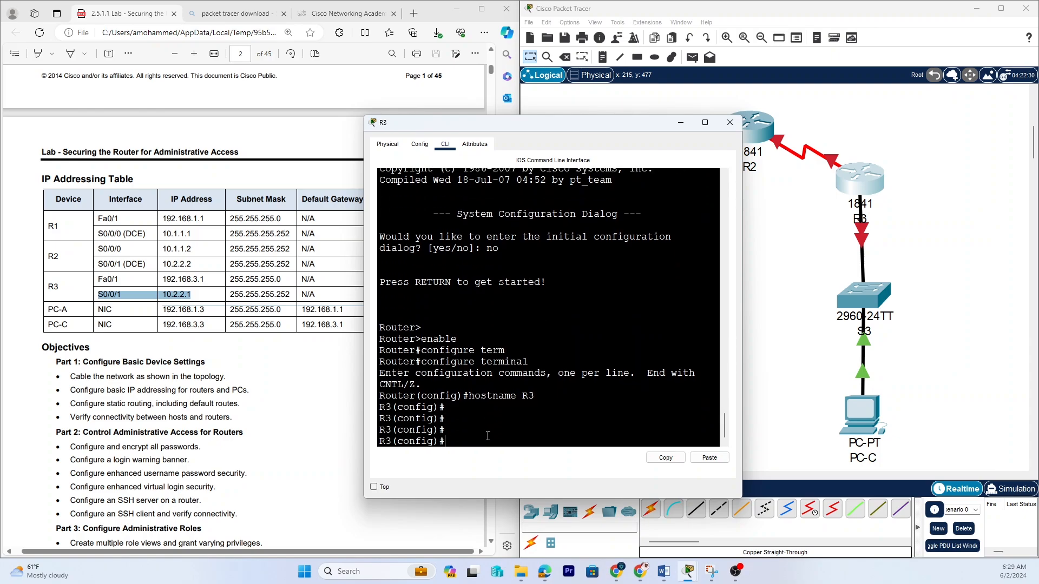
pyautogui.write('interface serial 0/0/1')
pyautogui.press('Return')
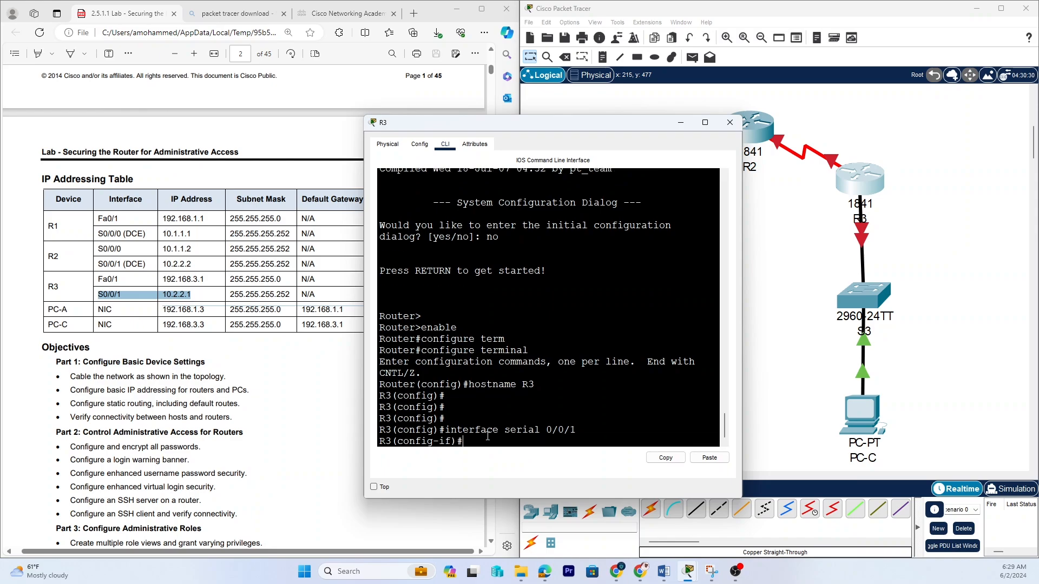
pyautogui.write('ip address 10.2.2.1 255.255.255.2')
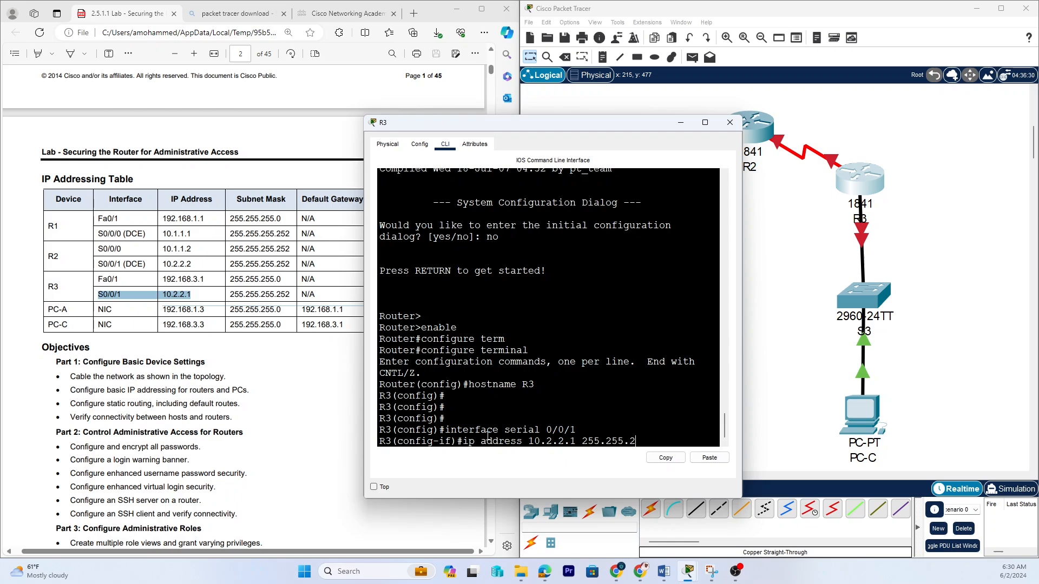
pyautogui.write('52')
pyautogui.press('Return')
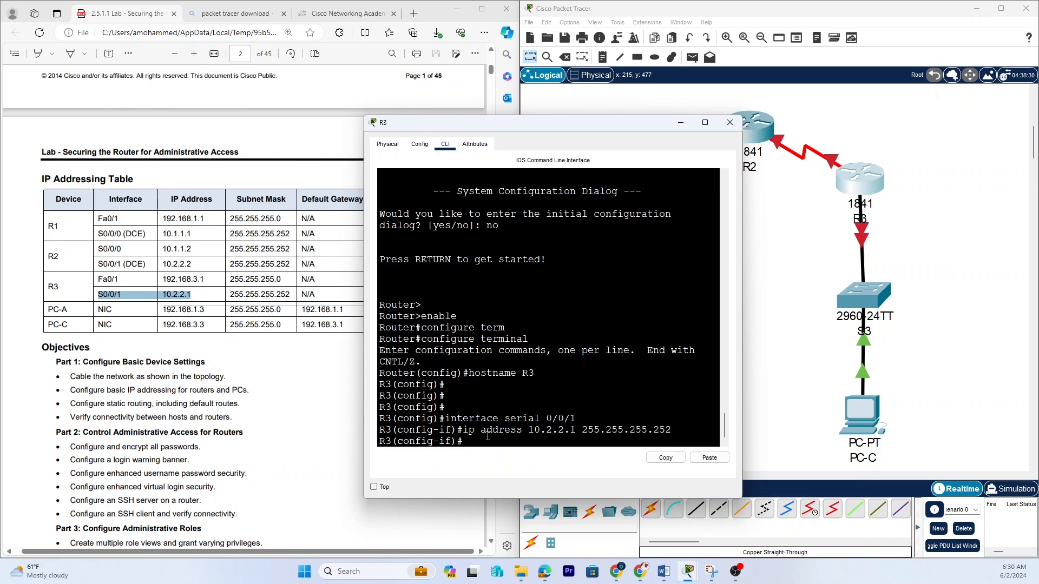
# Bring serial 0/0/1 up with no shutdown and close the router's window.
pyautogui.write('no shutdown')
pyautogui.press('Return')
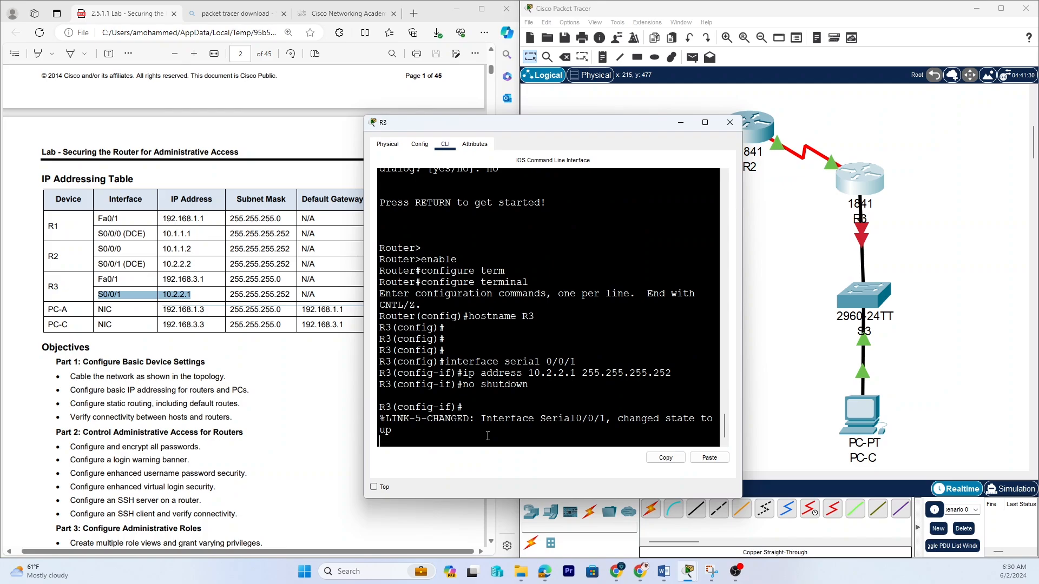
pyautogui.press('Return')
pyautogui.press('Return')
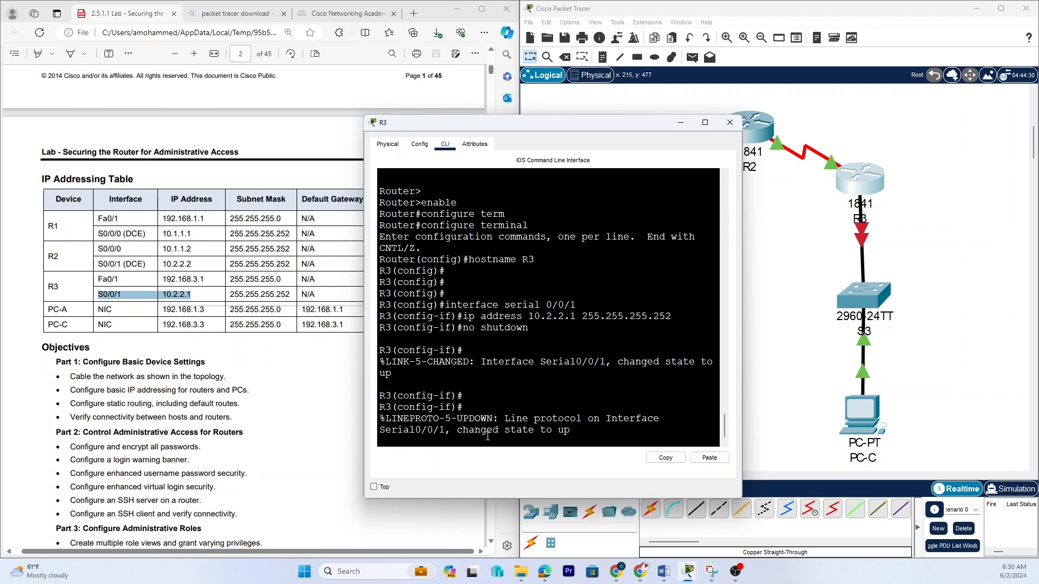
pyautogui.click(730, 122)
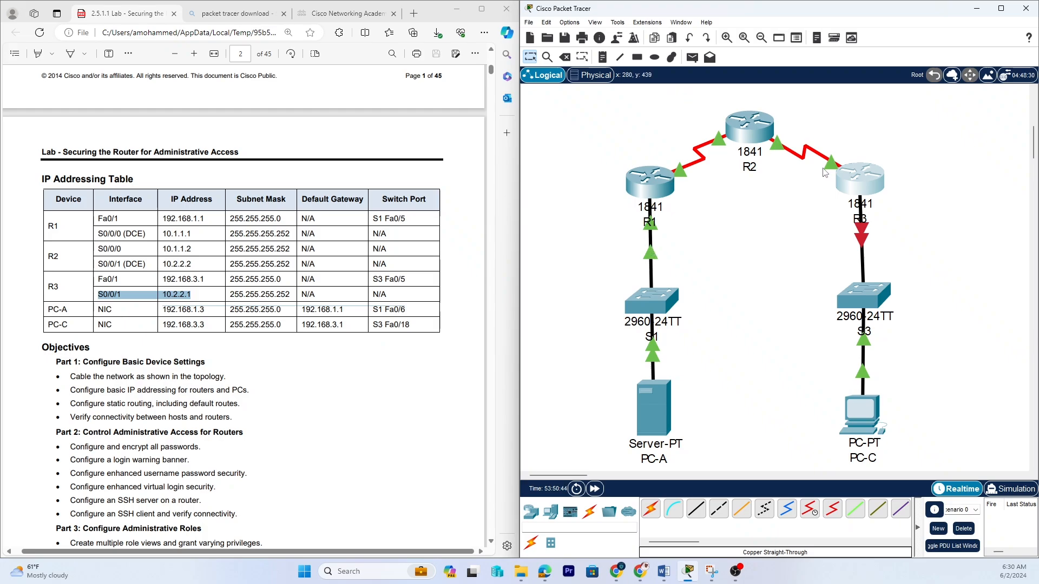
# Reopen R3's command line and select interface FastEthernet 0/1.
pyautogui.click(850, 188)
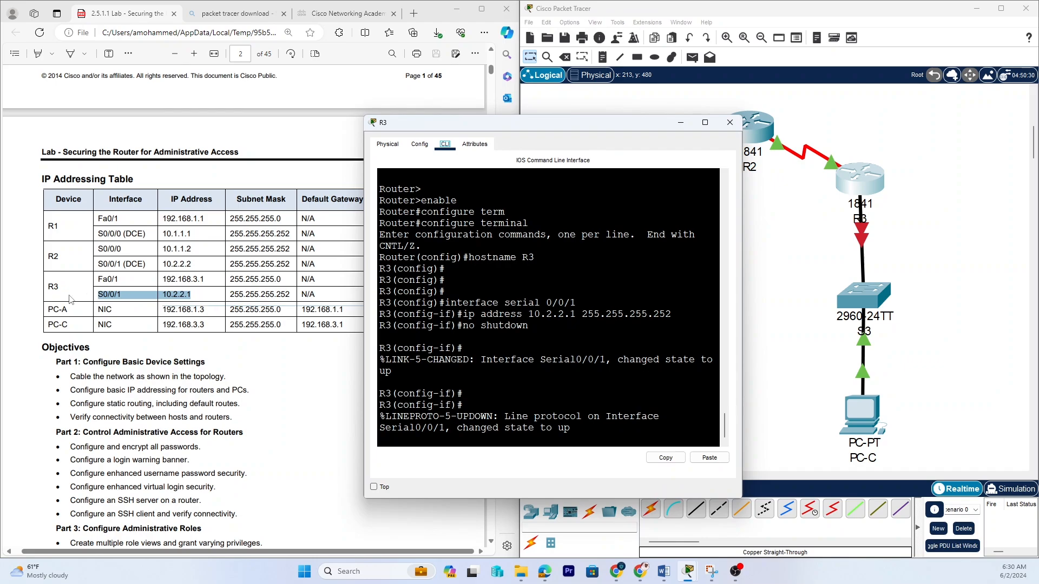
pyautogui.click(422, 428)
pyautogui.press('Return')
pyautogui.press('Return')
pyautogui.press('Return')
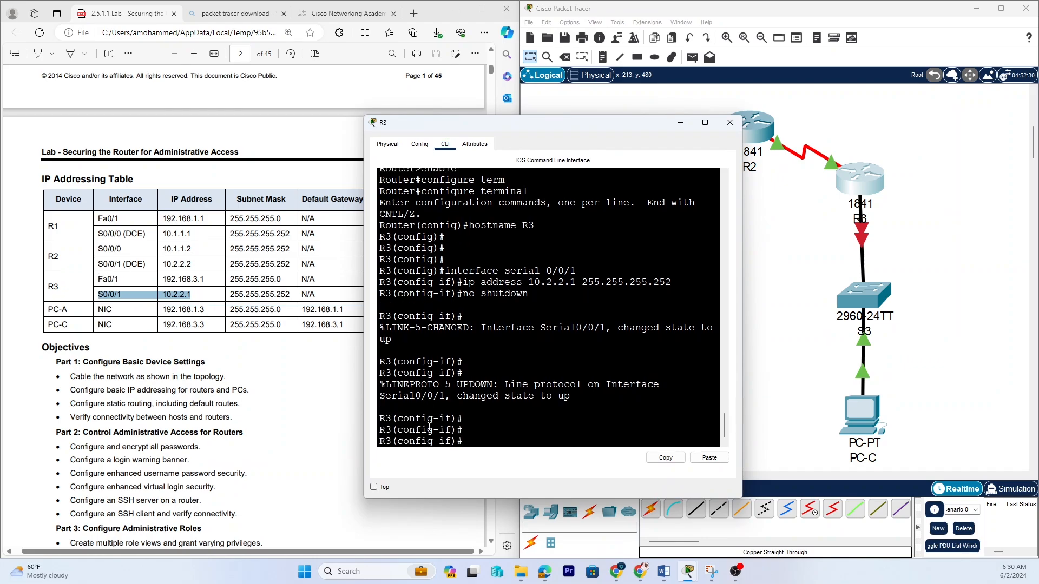
pyautogui.write('interface f0/1')
pyautogui.press('Return')
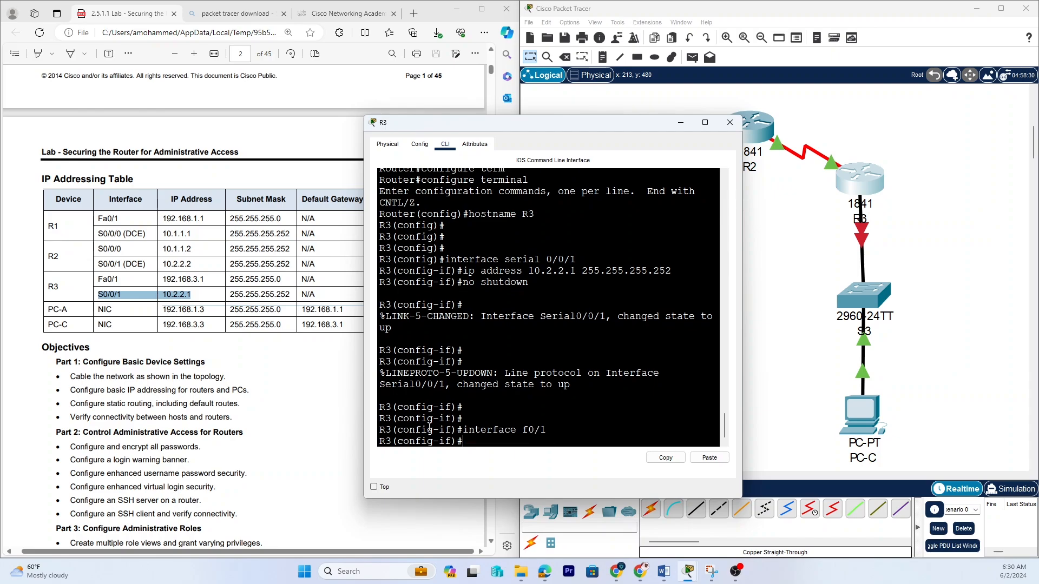
# Assign FastEthernet 0/1 the IP address 192.168.3.1 with subnet mask 255.255.255.0.
pyautogui.write('ip address 192.168')
pyautogui.write('.3.1 2')
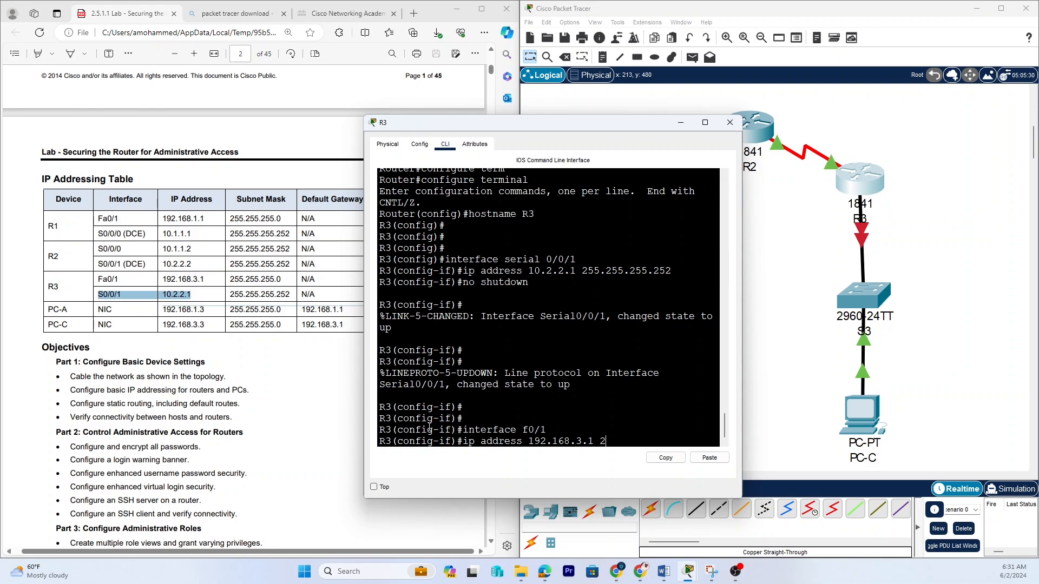
pyautogui.write('55.255.255.0')
pyautogui.press('Return')
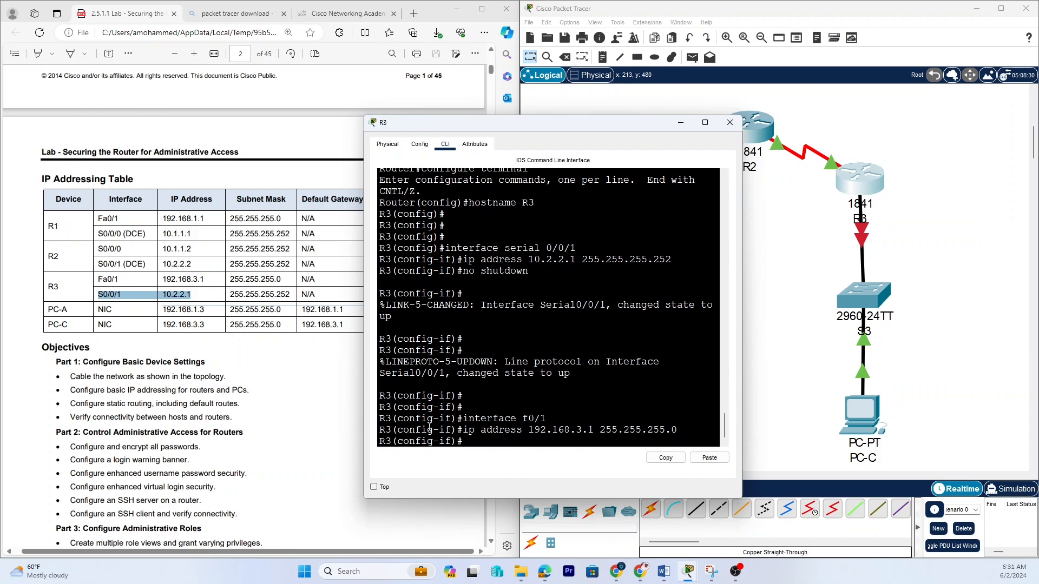
# Bring FastEthernet 0/1 up with no shutdown and close R3's window.
pyautogui.write('no shutdown')
pyautogui.press('Return')
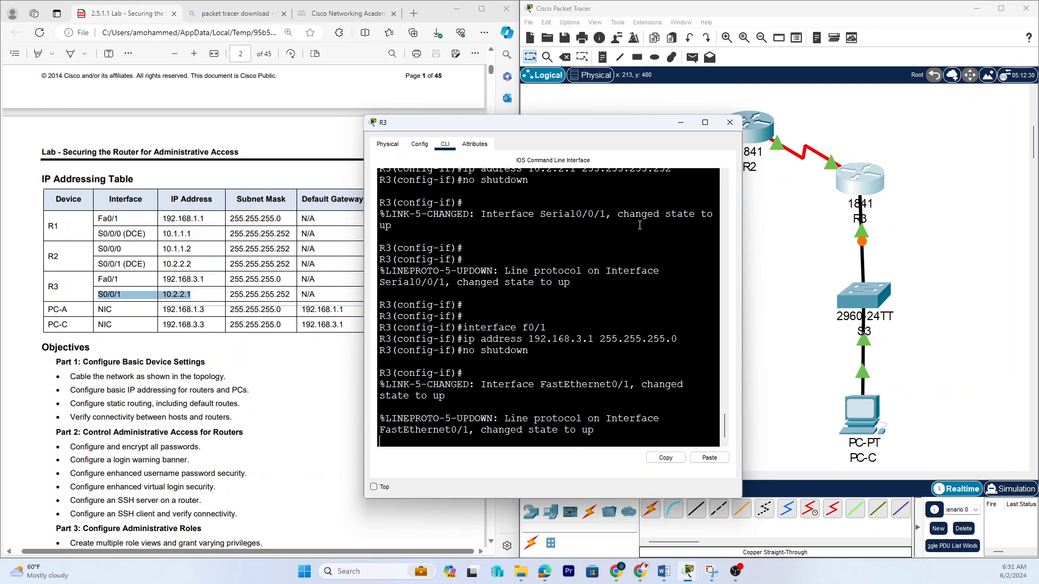
pyautogui.click(730, 123)
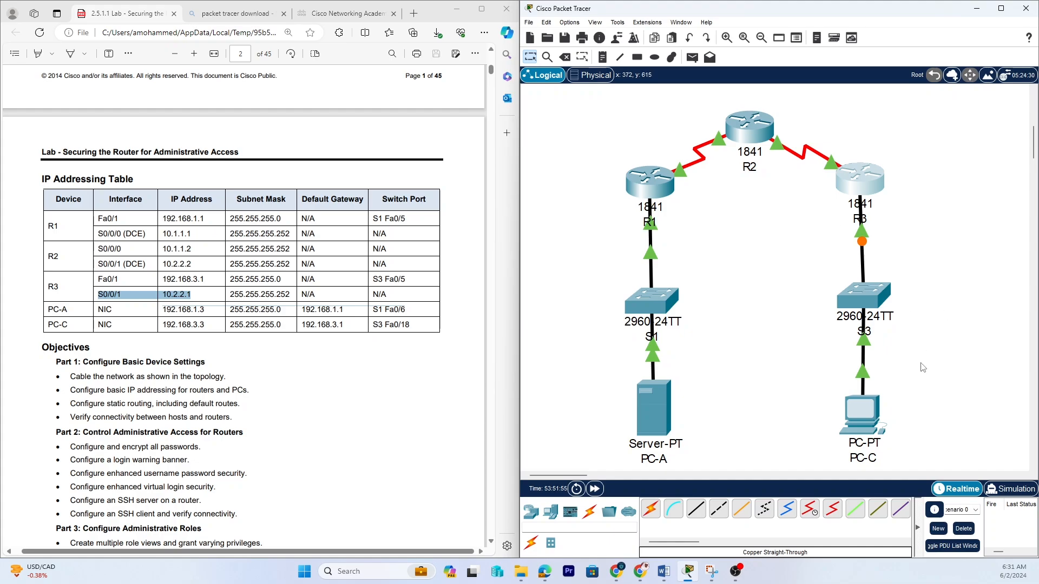
# Open PC-C's IP configuration and set its IPv4 address to 192.168.3.3 with mask 255.255.255.0.
pyautogui.click(864, 414)
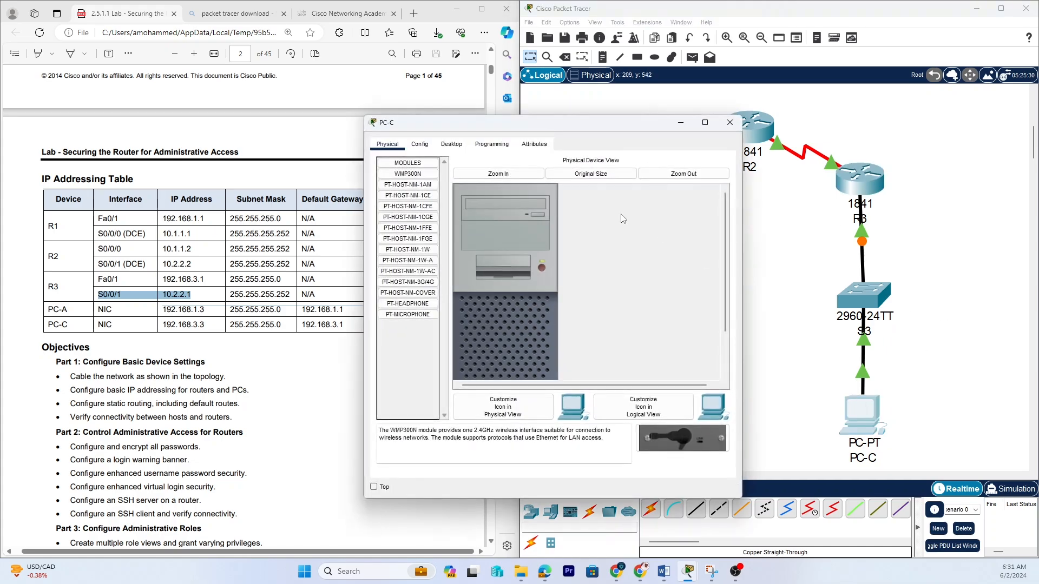
pyautogui.click(452, 144)
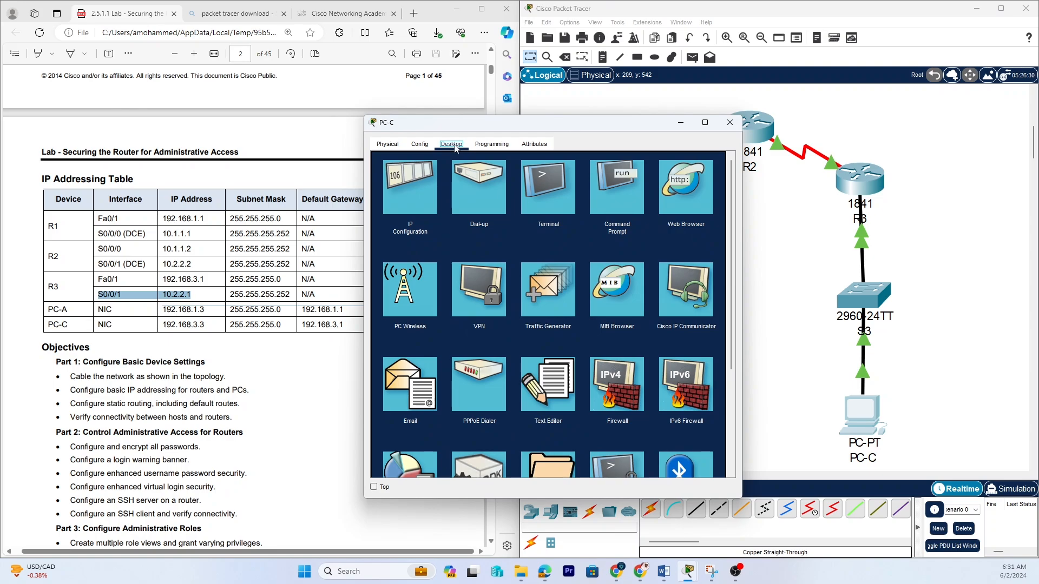
pyautogui.click(416, 180)
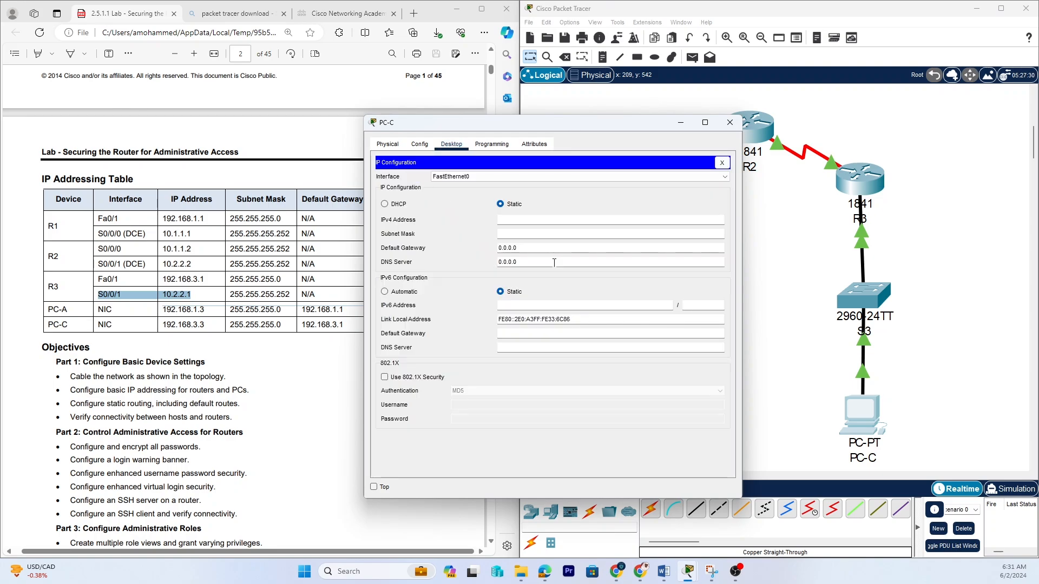
pyautogui.click(502, 221)
pyautogui.write('192.168.3.3')
pyautogui.press('Tab')
pyautogui.press('Tab')
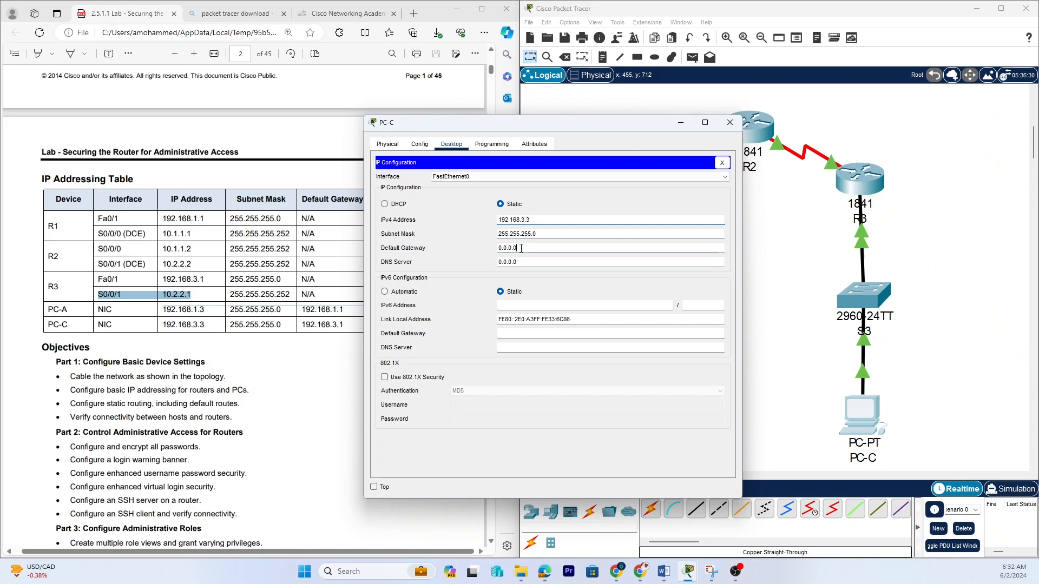
# Set PC-C's default gateway to 192.168.3.1 and close the PC's window.
pyautogui.moveTo(521, 249); pyautogui.dragTo(482, 253)
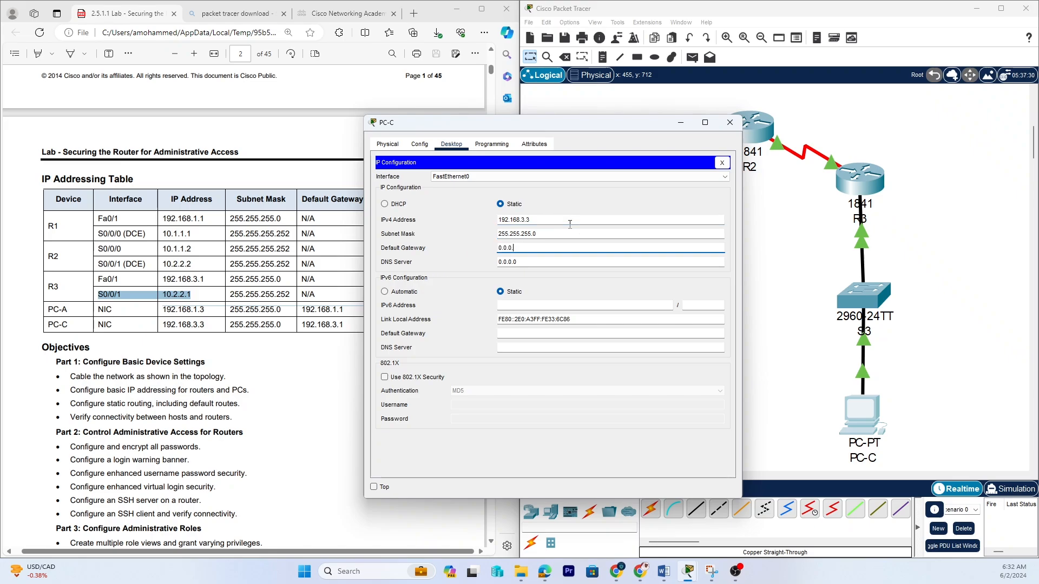
pyautogui.press('BackSpace')
pyautogui.press('BackSpace')
pyautogui.press('BackSpace')
pyautogui.press('BackSpace')
pyautogui.press('BackSpace')
pyautogui.press('BackSpace')
pyautogui.write('192.168.3.1')
pyautogui.click(723, 163)
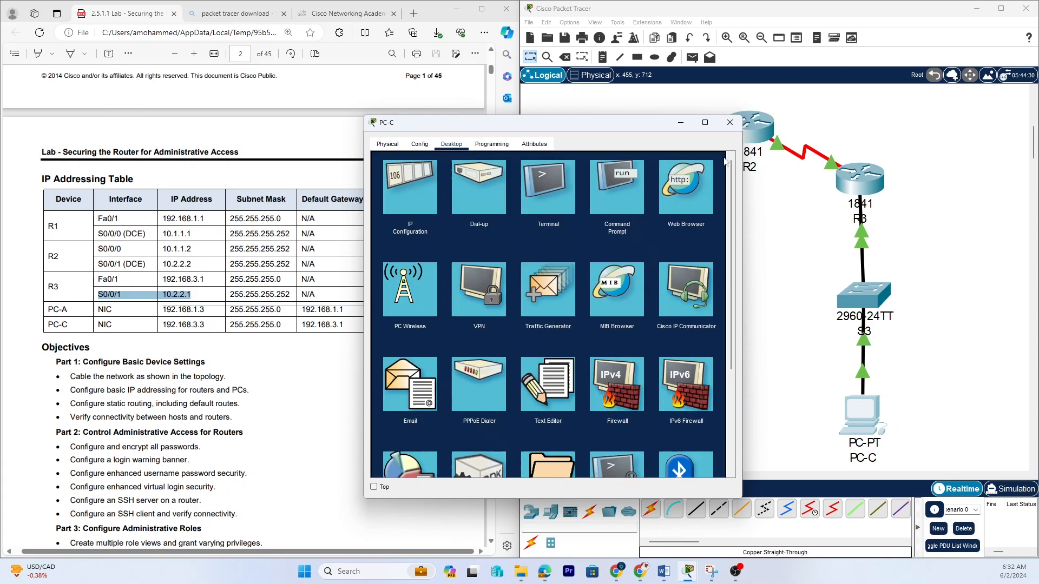
pyautogui.click(730, 122)
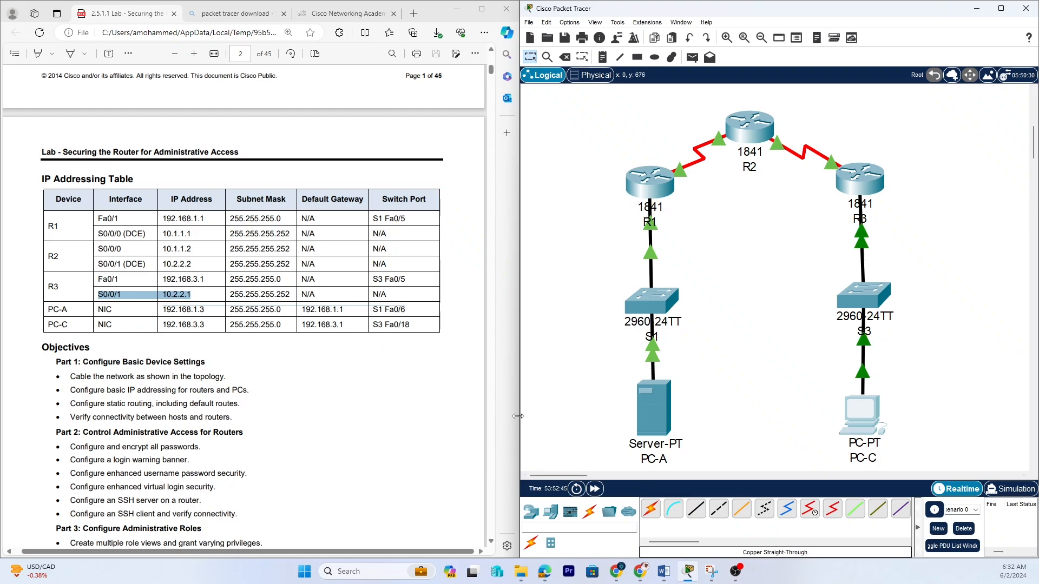
# Minimize the browser window showing the lab document.
pyautogui.click(456, 372)
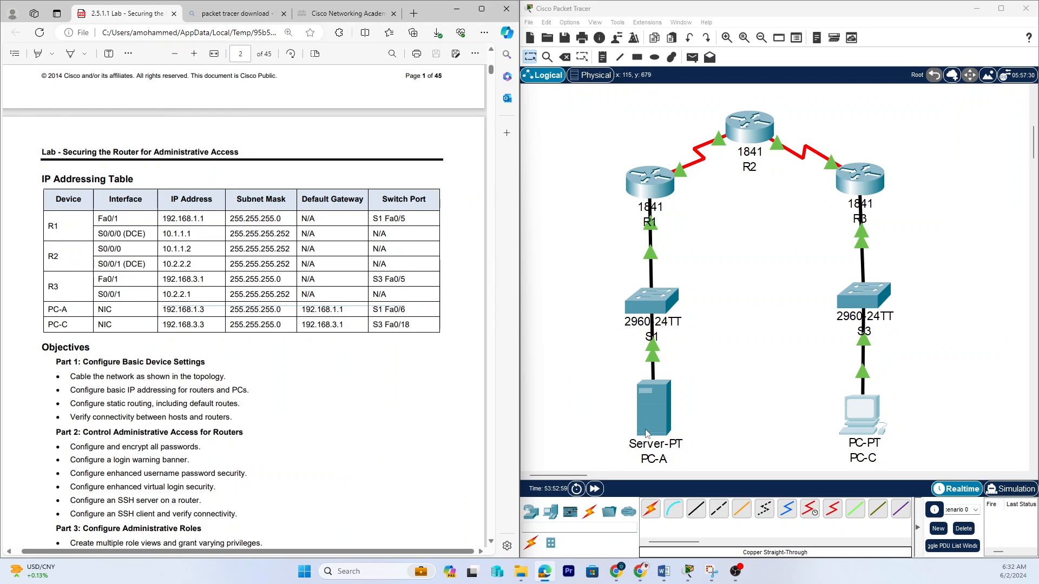
pyautogui.click(456, 13)
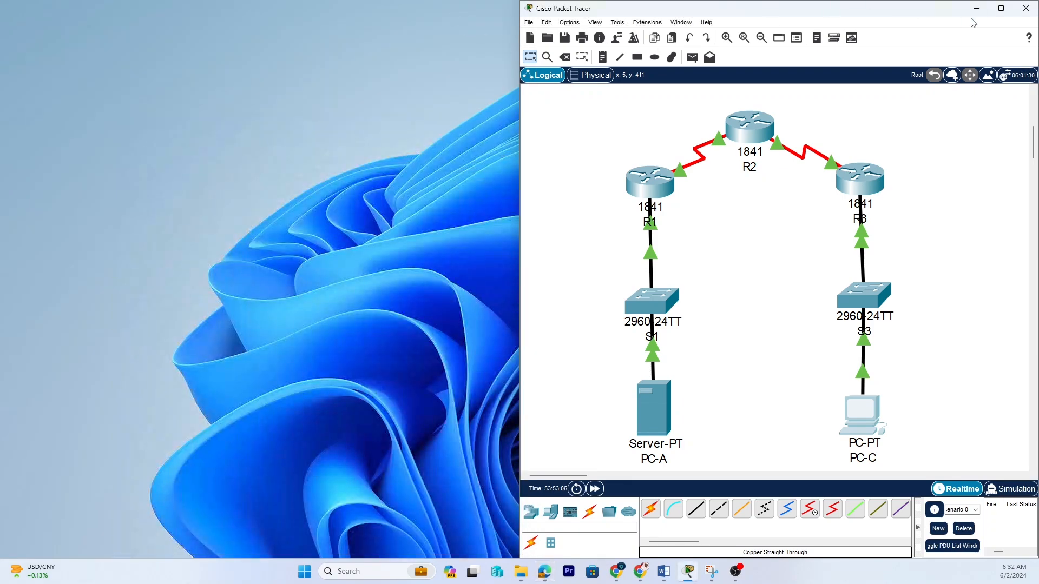
# Maximize the workspace and move the whole topology towards the centre of the canvas.
pyautogui.click(1001, 8)
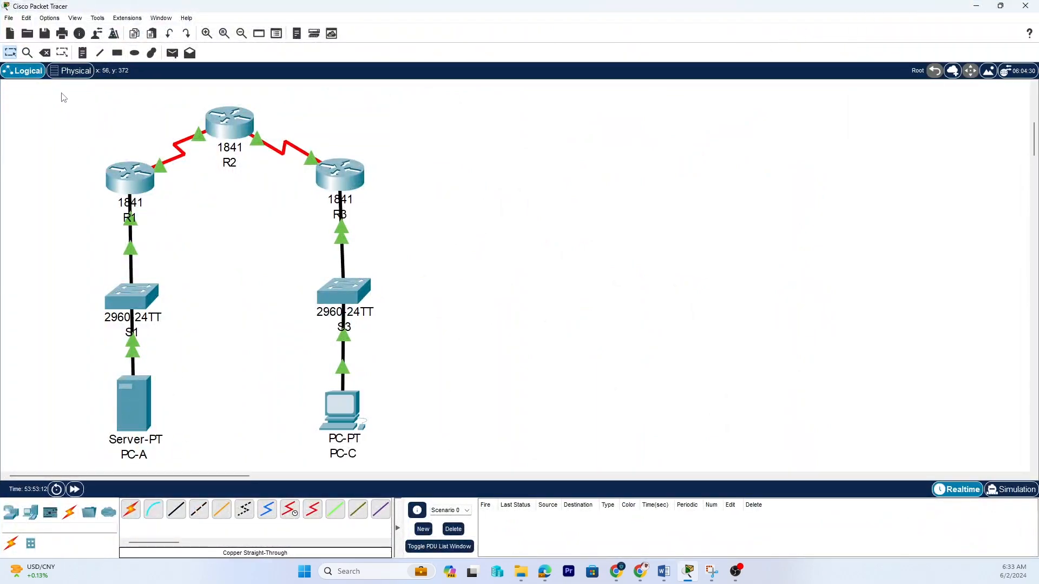
pyautogui.moveTo(62, 97); pyautogui.dragTo(403, 454)
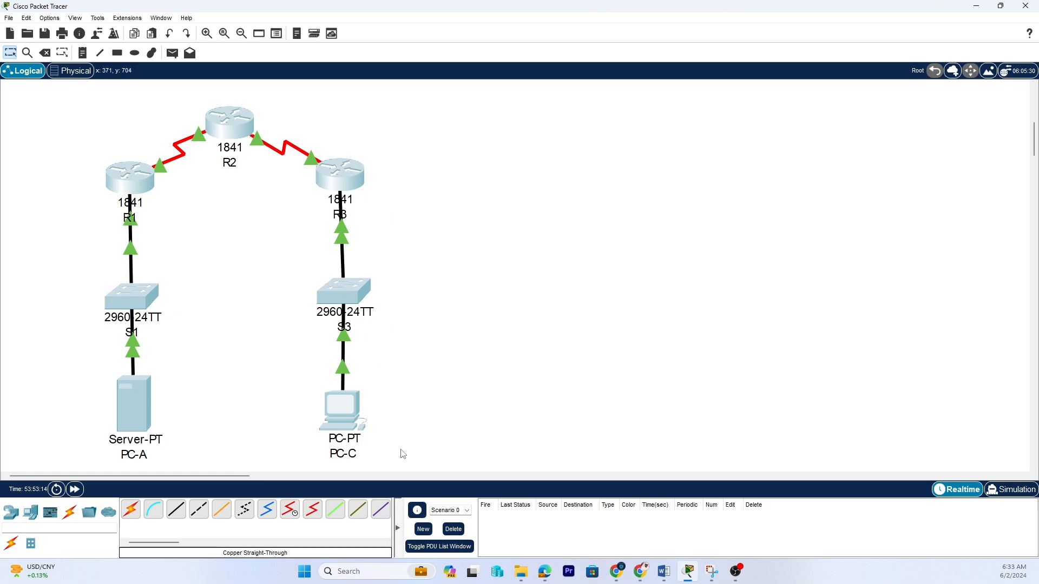
pyautogui.click(267, 271)
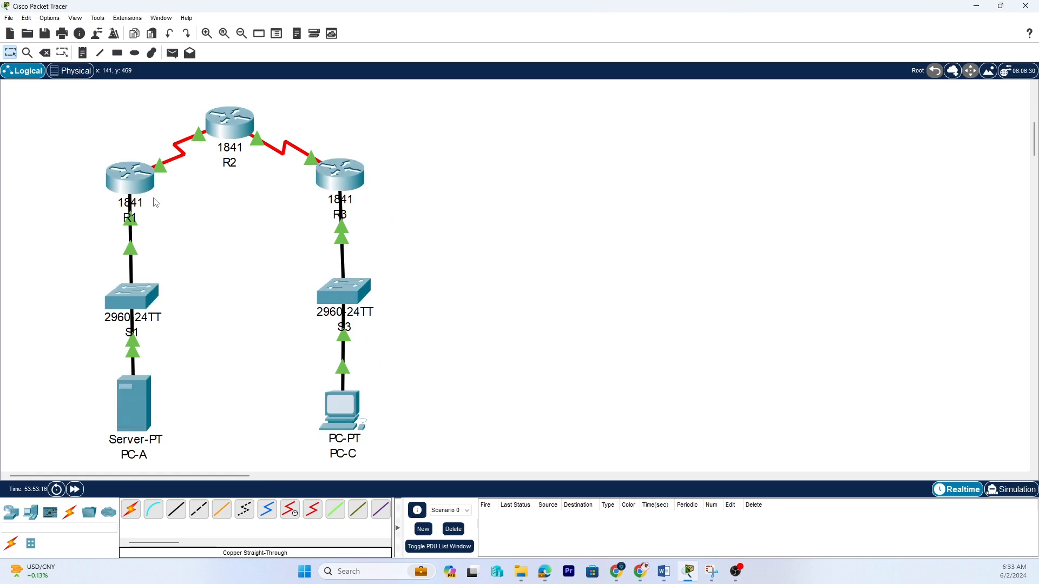
pyautogui.moveTo(44, 96); pyautogui.dragTo(414, 475)
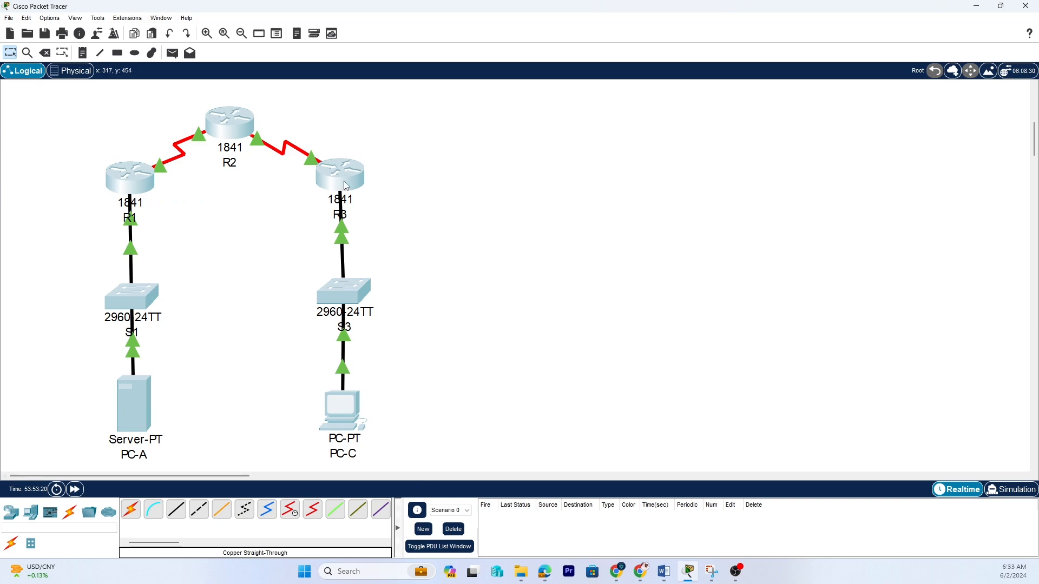
pyautogui.moveTo(346, 185); pyautogui.dragTo(616, 175)
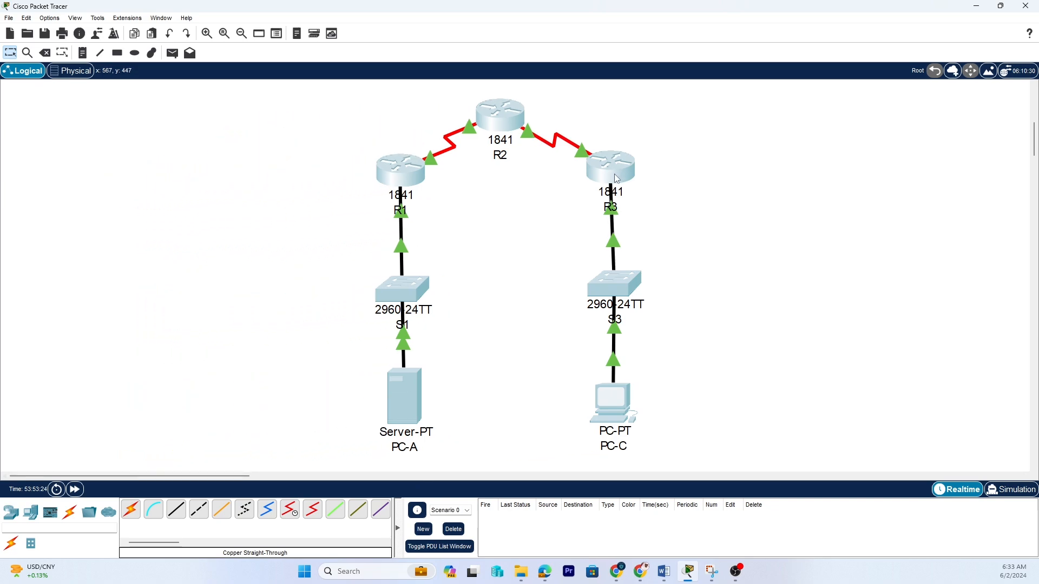
pyautogui.click(774, 283)
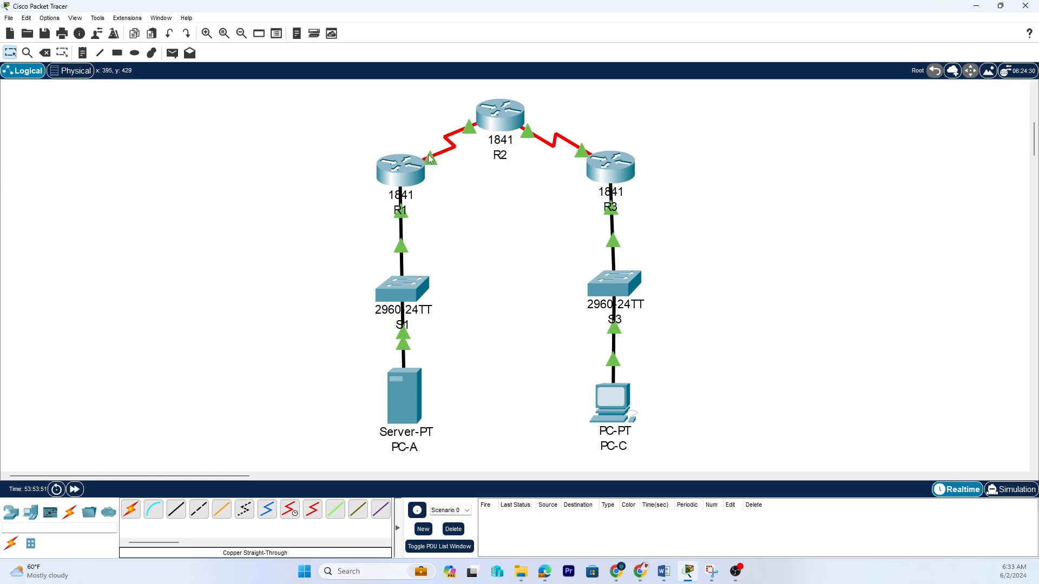
# Open PC-A's command prompt and run ipconfig to review its IPv4 address, mask and gateway.
pyautogui.moveTo(431, 158)
pyautogui.click(409, 399)
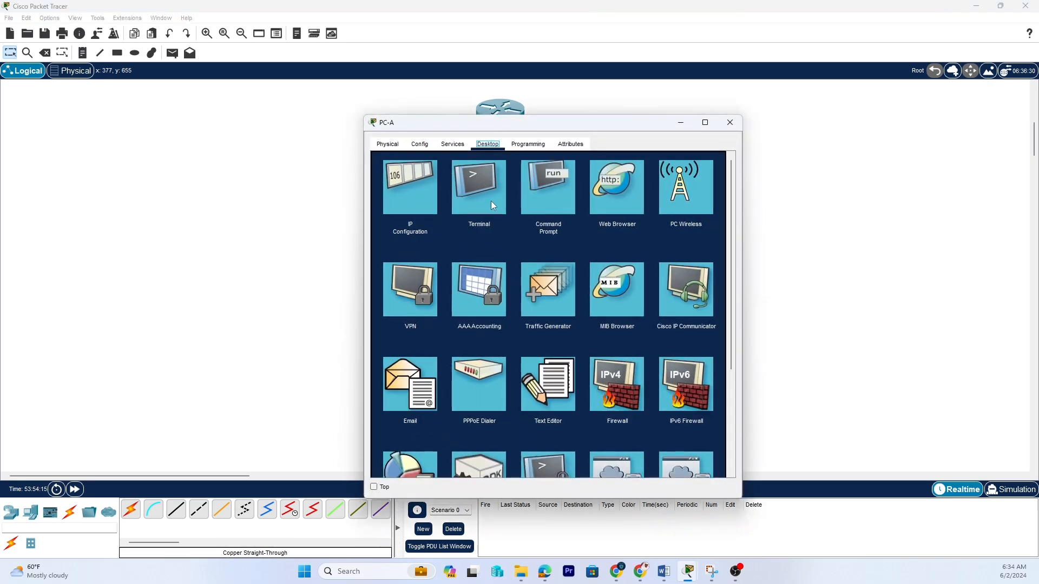
pyautogui.click(540, 191)
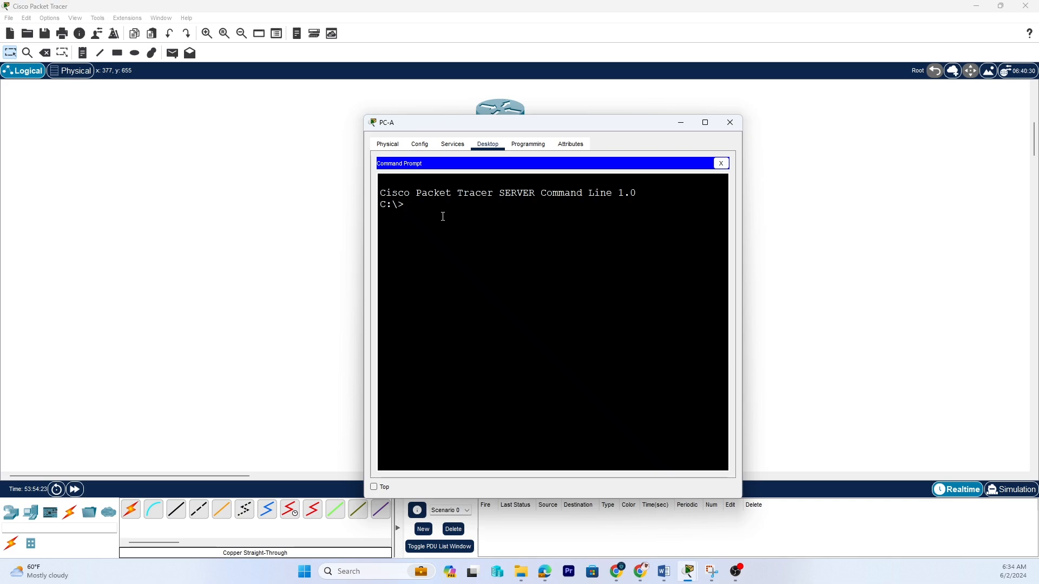
pyautogui.write('ipconfig')
pyautogui.press('Return')
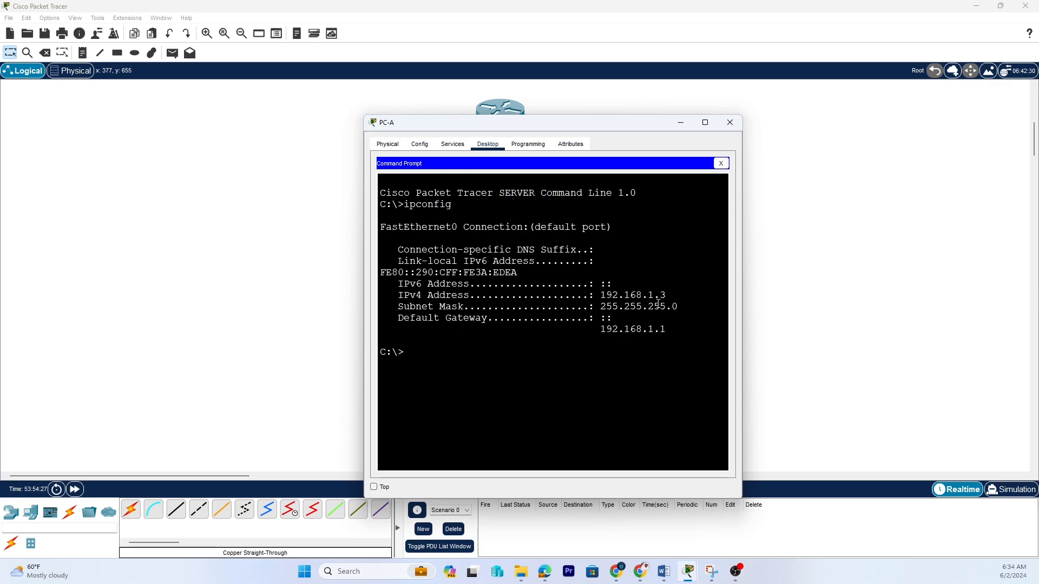
pyautogui.moveTo(670, 296); pyautogui.dragTo(602, 293)
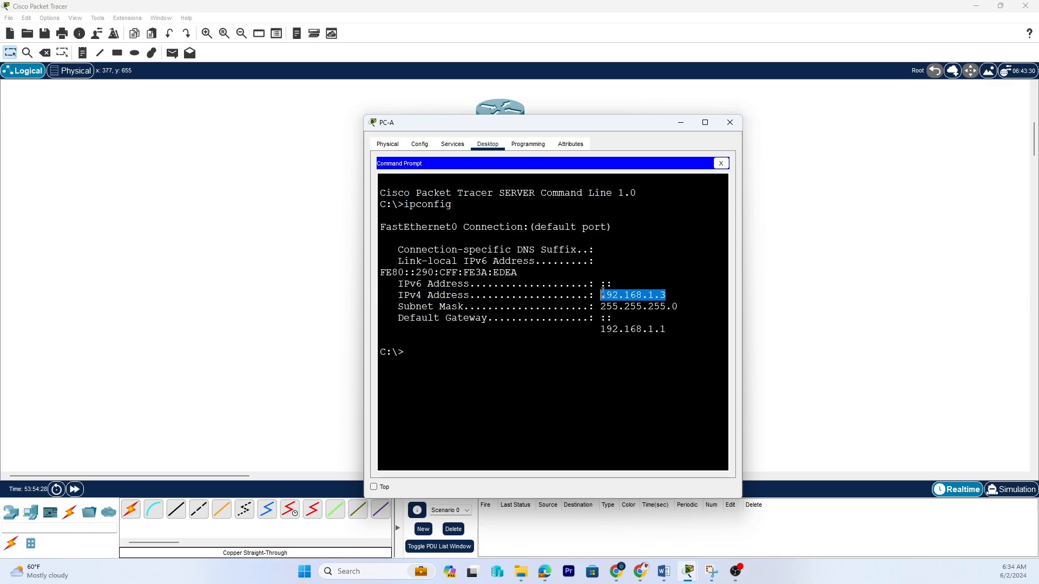
pyautogui.click(666, 329)
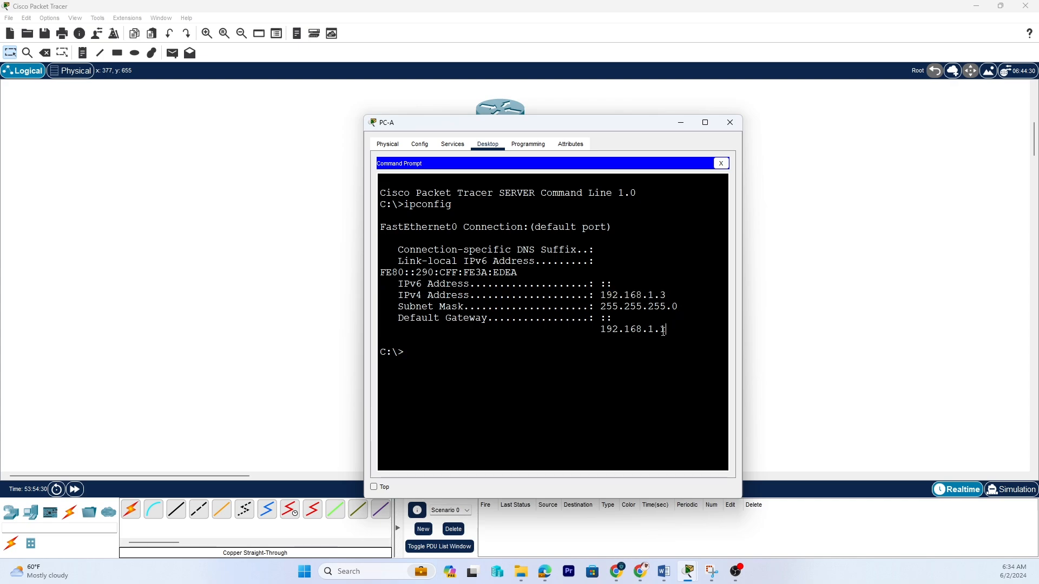
pyautogui.moveTo(666, 329); pyautogui.dragTo(602, 330)
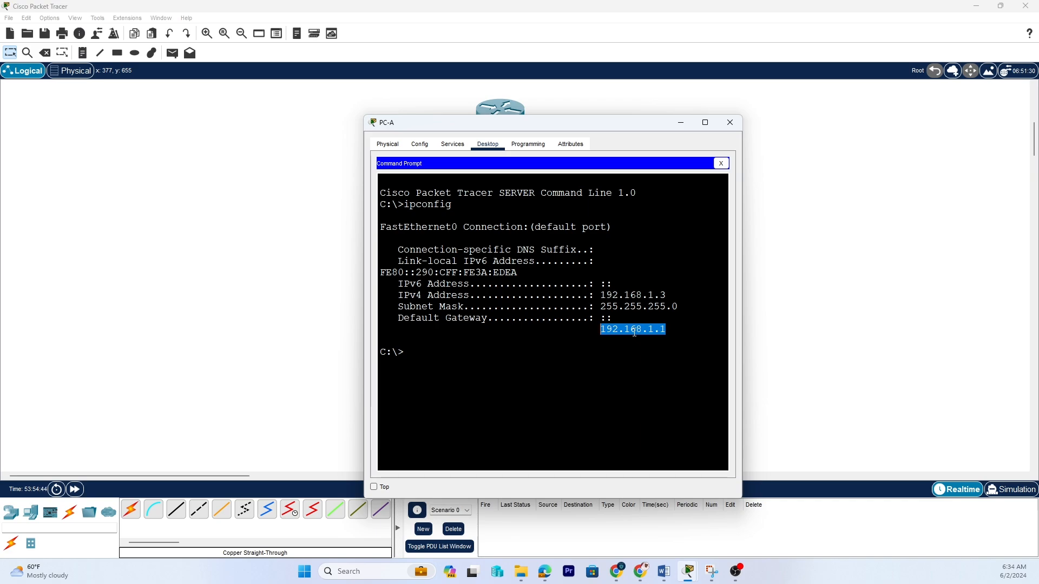
# Ping PC-A's default gateway 192.168.1.1 from its command prompt.
pyautogui.click(399, 355)
pyautogui.write('ping')
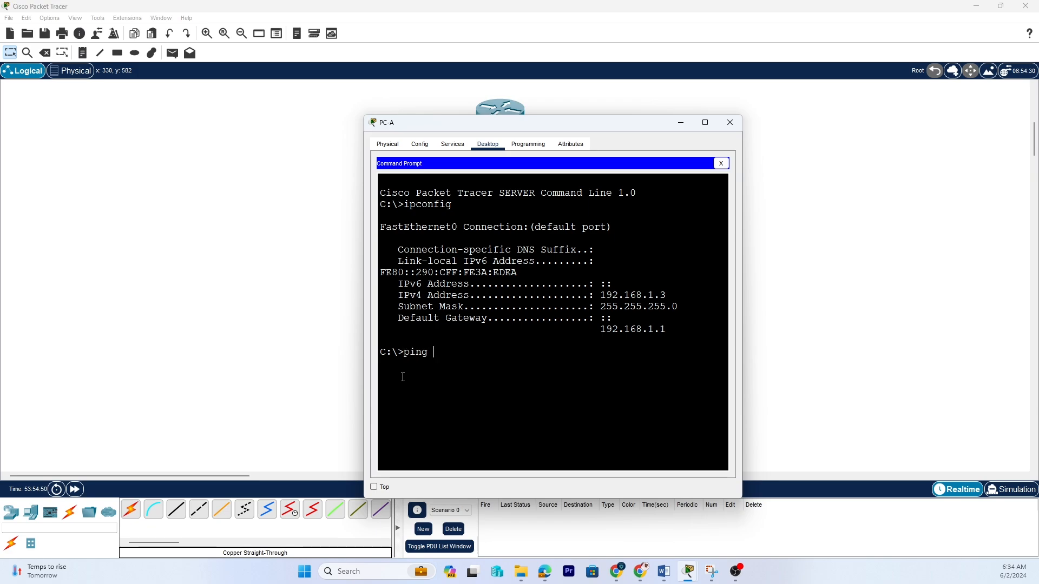
pyautogui.write(' 192.168.1.1')
pyautogui.press('Return')
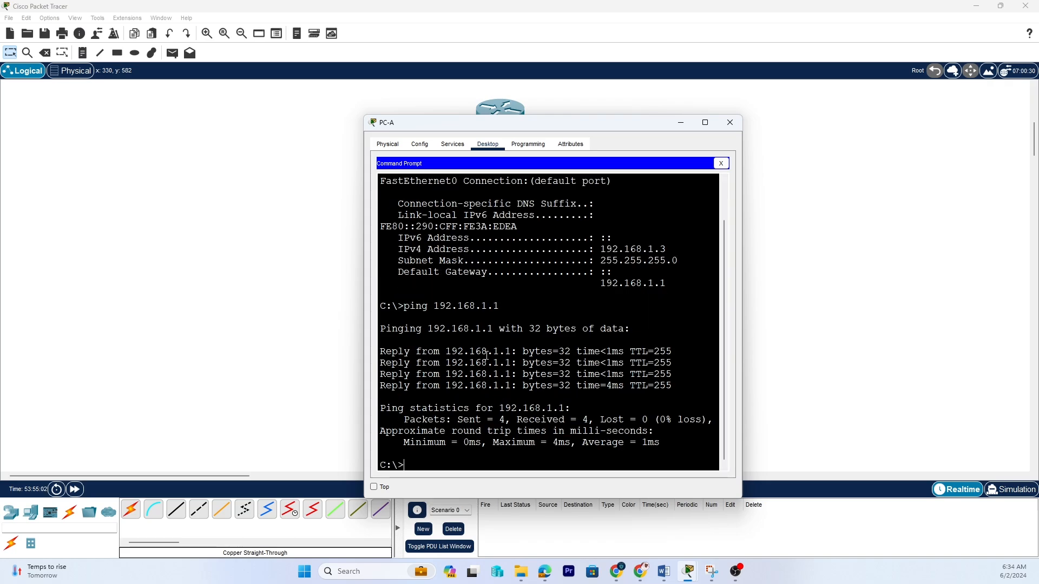
pyautogui.moveTo(668, 351); pyautogui.dragTo(374, 354)
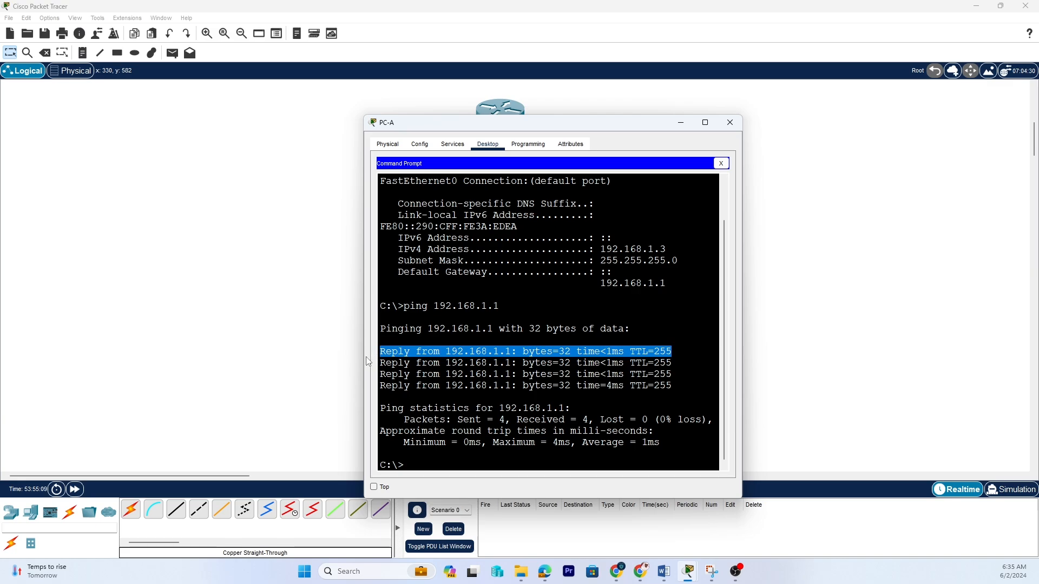
pyautogui.click(429, 460)
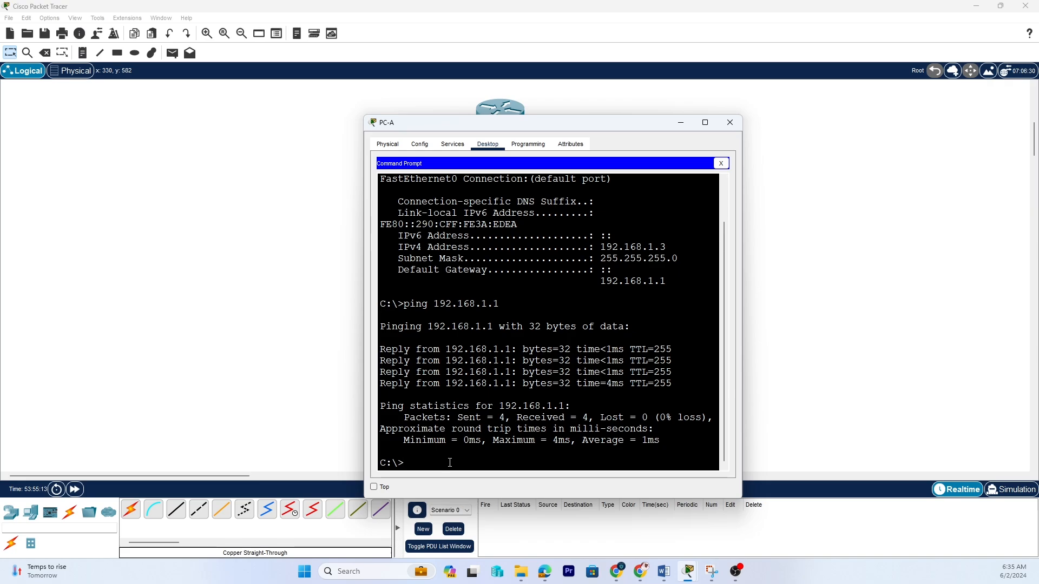
# Ping 10.1.1.1 from PC-A to test the R1 serial link.
pyautogui.write('ping 10.1.1.')
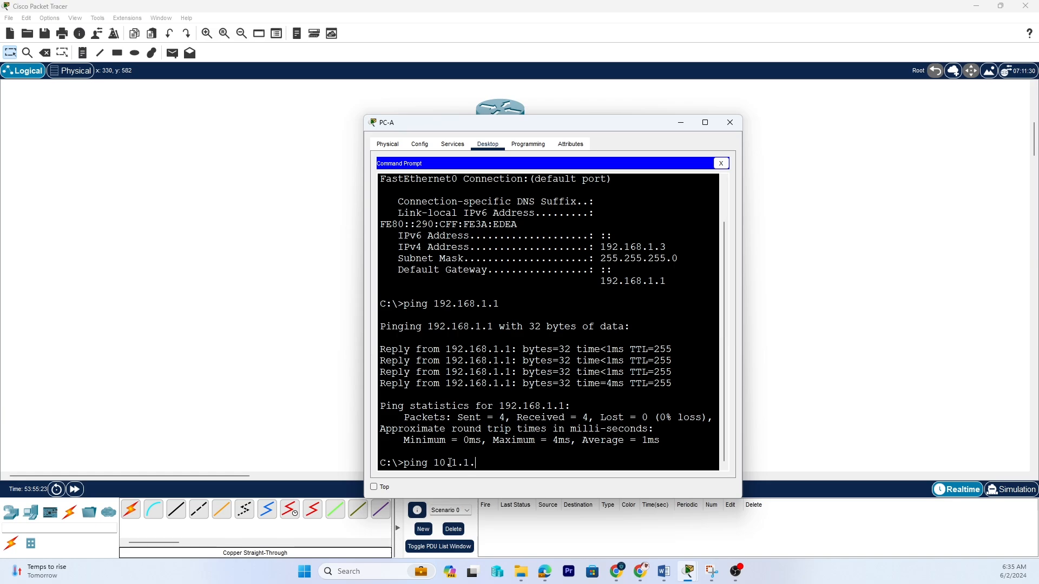
pyautogui.write('1')
pyautogui.press('Return')
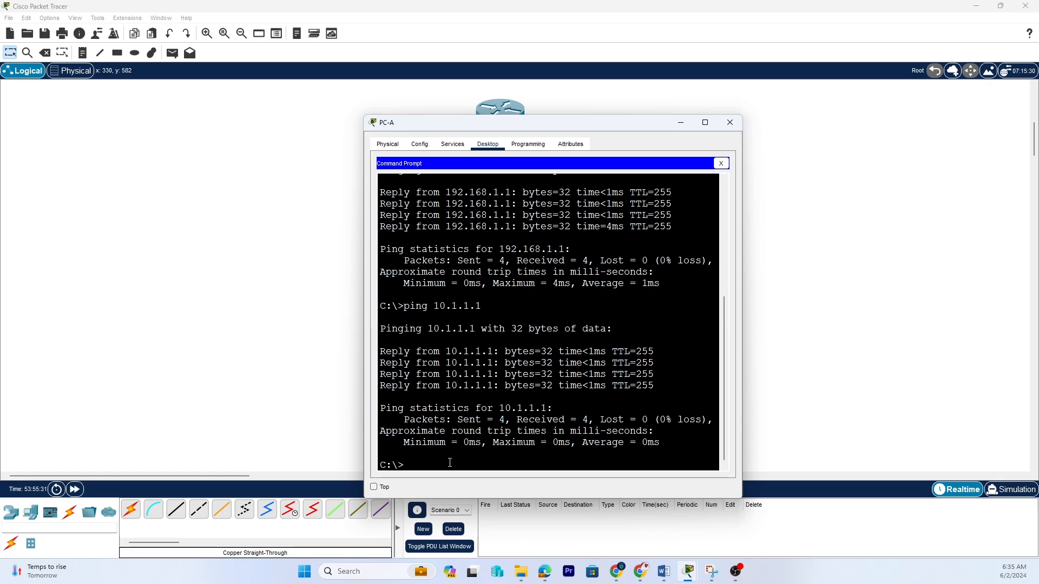
# Ping 10.1.1.2 from PC-A and close PC-A's window.
pyautogui.press('Up')
pyautogui.press('BackSpace')
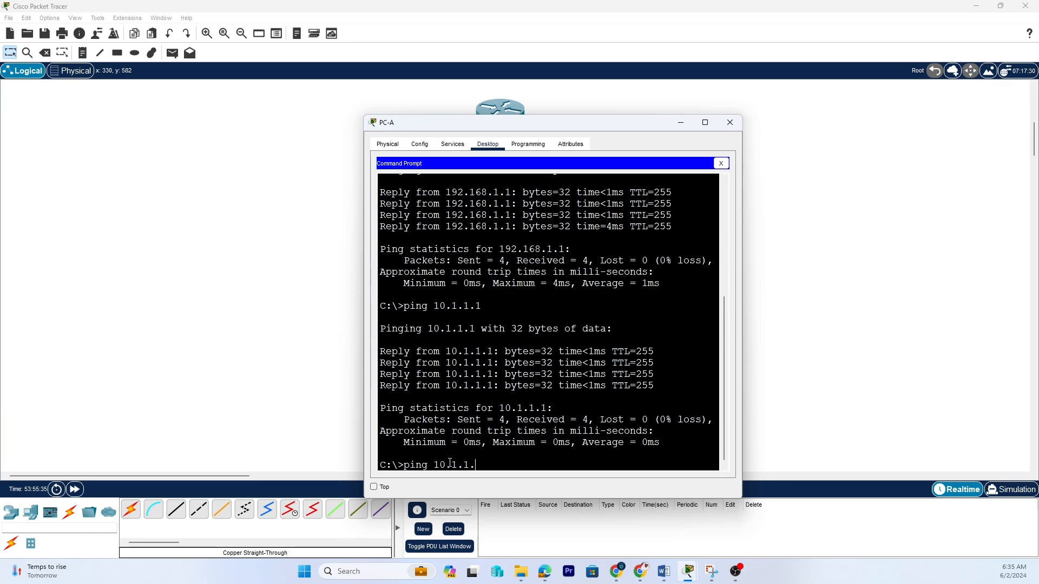
pyautogui.write('2')
pyautogui.press('Return')
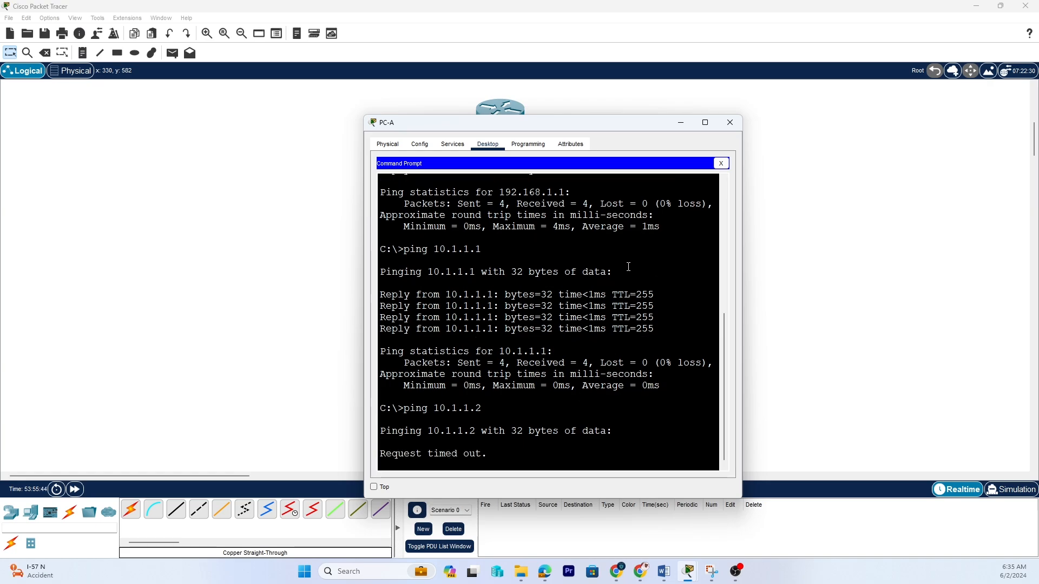
pyautogui.click(732, 123)
# Open PC-C's command prompt and run ipconfig to review its addressing.
pyautogui.click(611, 403)
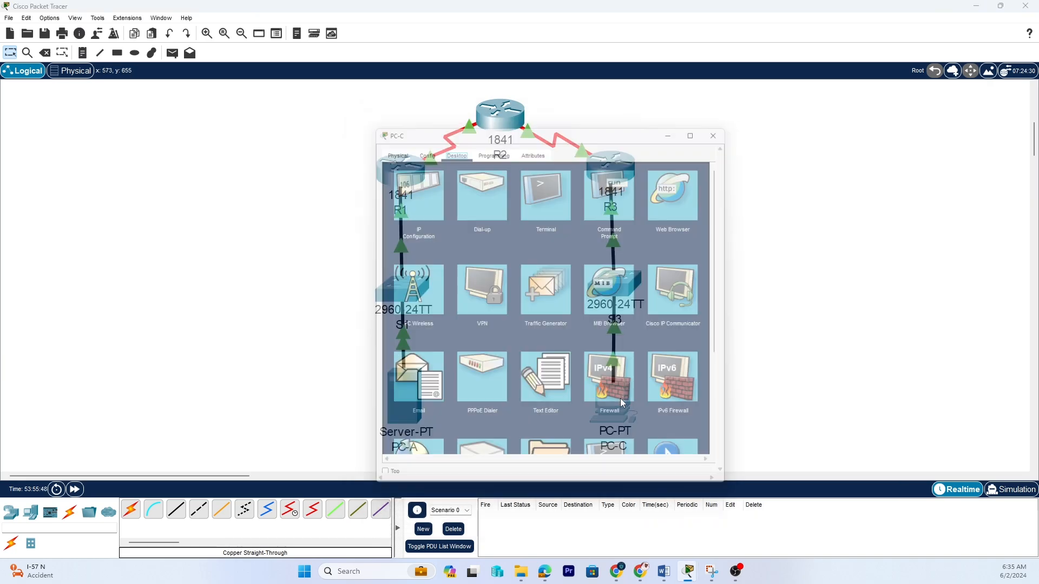
pyautogui.click(619, 195)
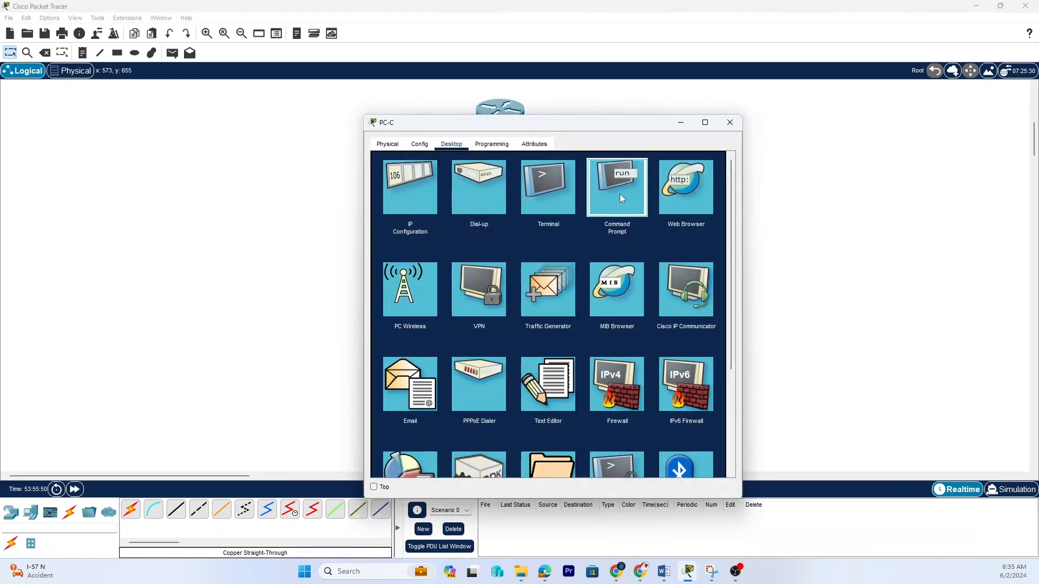
pyautogui.write('ipconfig')
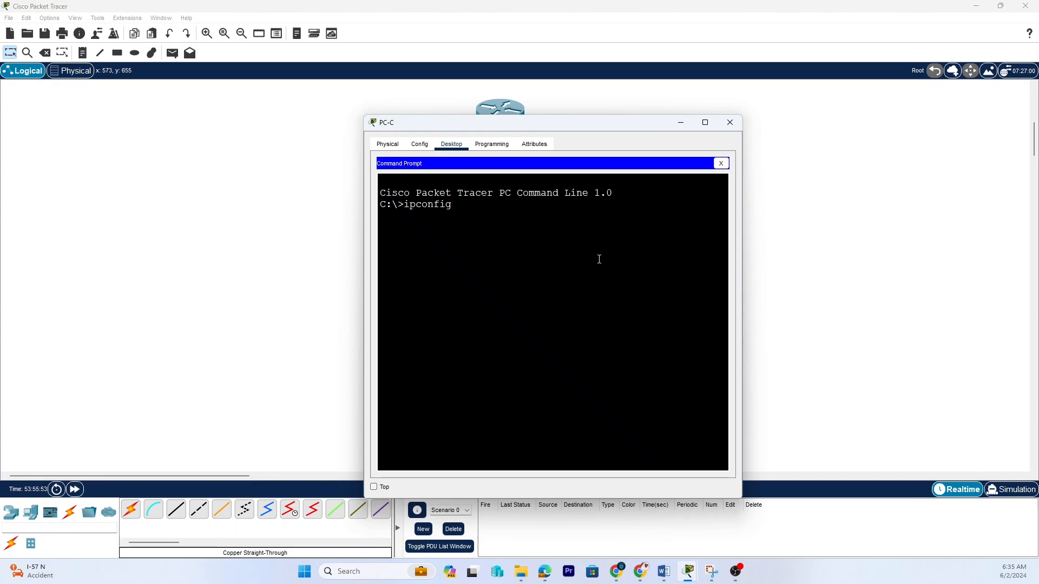
pyautogui.press('Return')
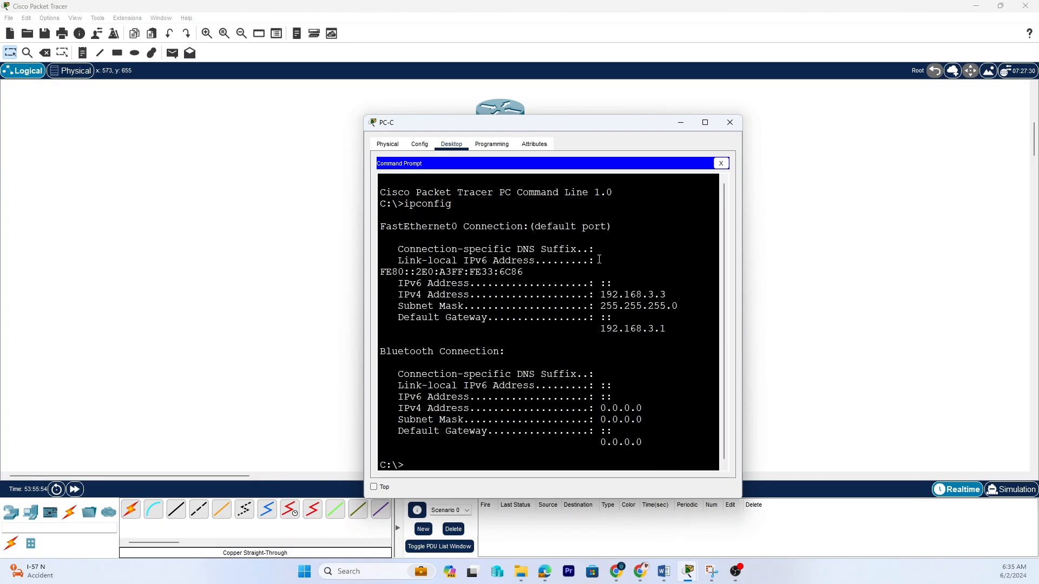
pyautogui.moveTo(669, 329); pyautogui.dragTo(592, 296)
pyautogui.click(660, 297)
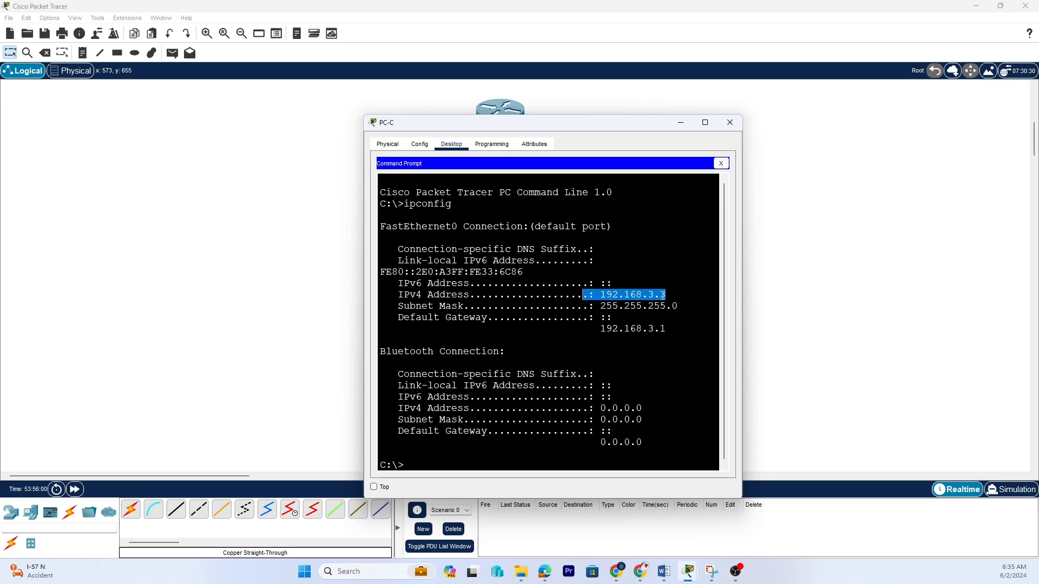
pyautogui.moveTo(674, 332); pyautogui.dragTo(582, 329)
pyautogui.click(428, 455)
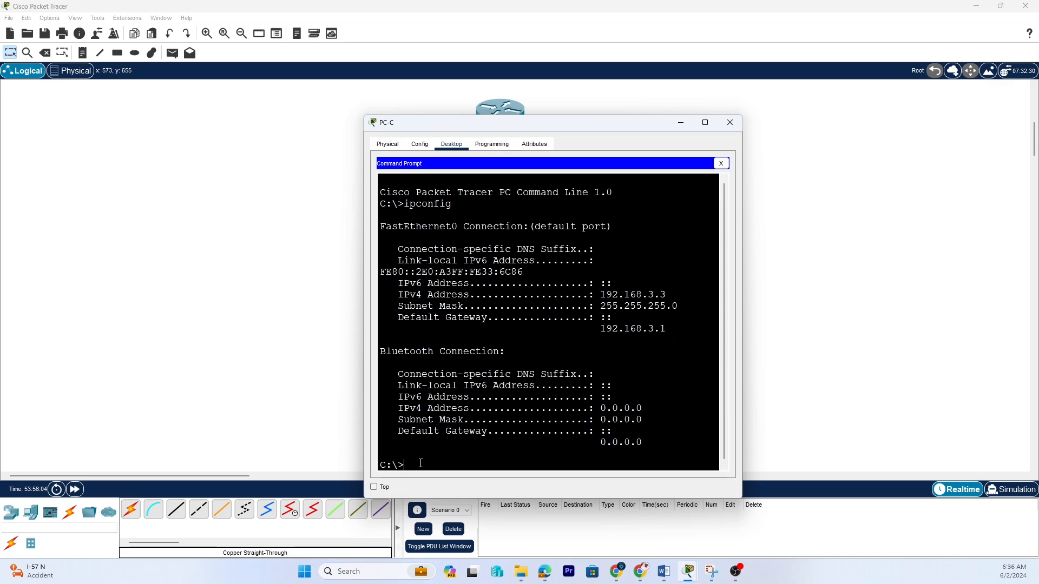
# Ping PC-C's default gateway 192.168.3.1 from its command prompt.
pyautogui.write('ping 192.168.3.1')
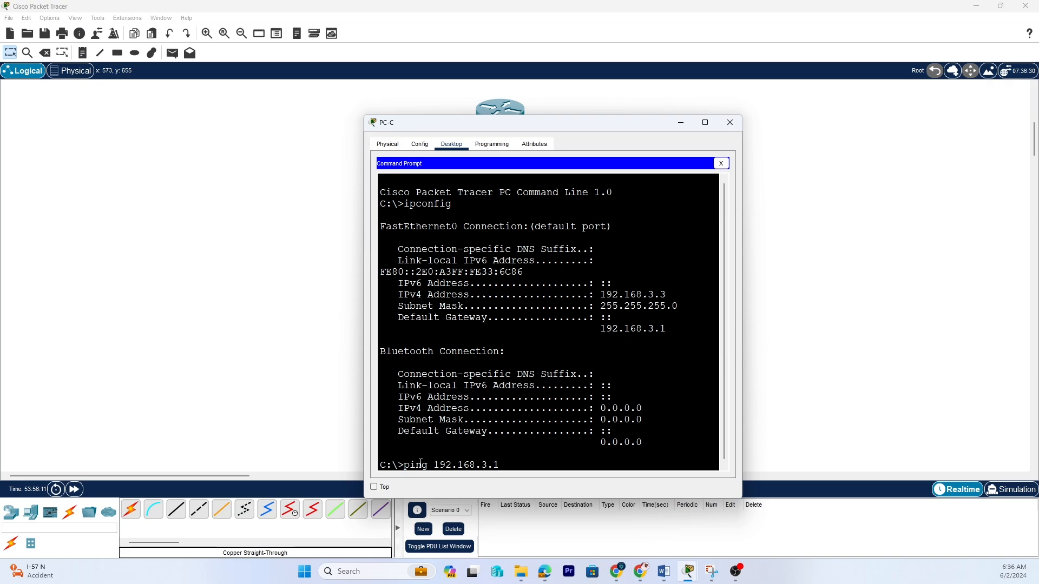
pyautogui.press('Return')
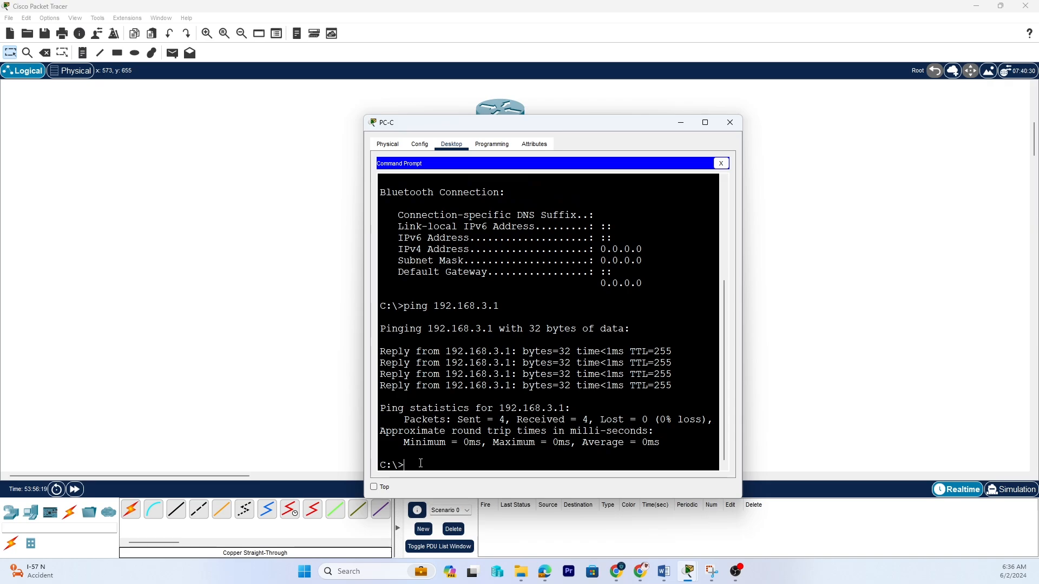
# Ping 10.2.2.1 from PC-C and close PC-C's window.
pyautogui.write('ping 10.2.2.1')
pyautogui.press('Return')
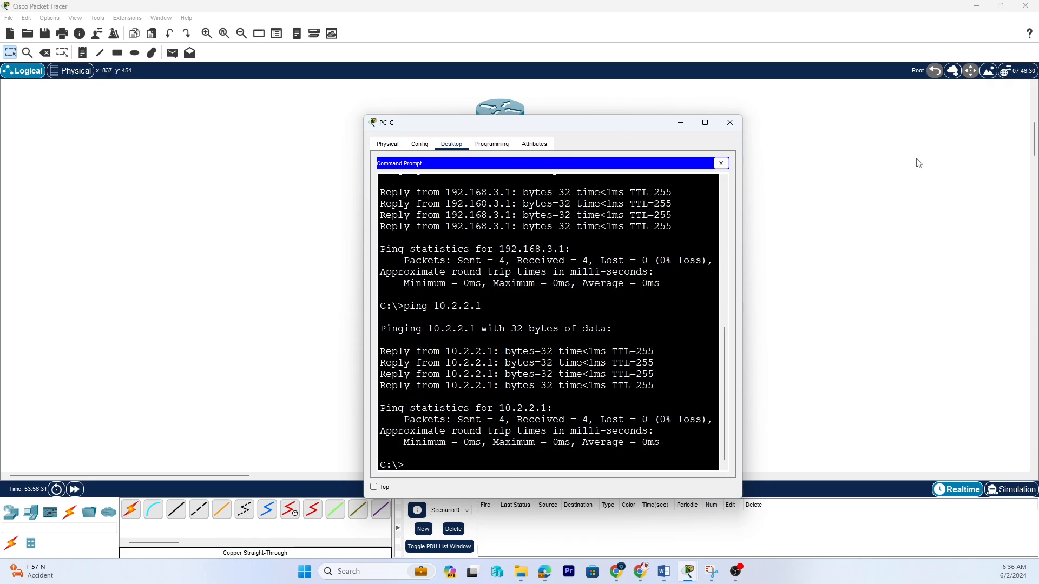
pyautogui.click(729, 122)
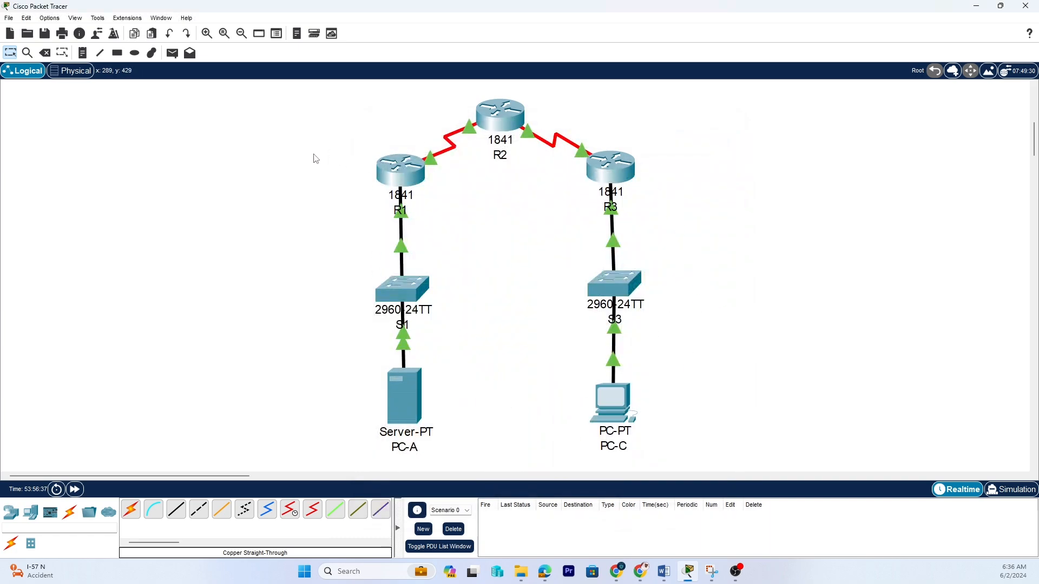
pyautogui.moveTo(314, 155); pyautogui.dragTo(499, 459)
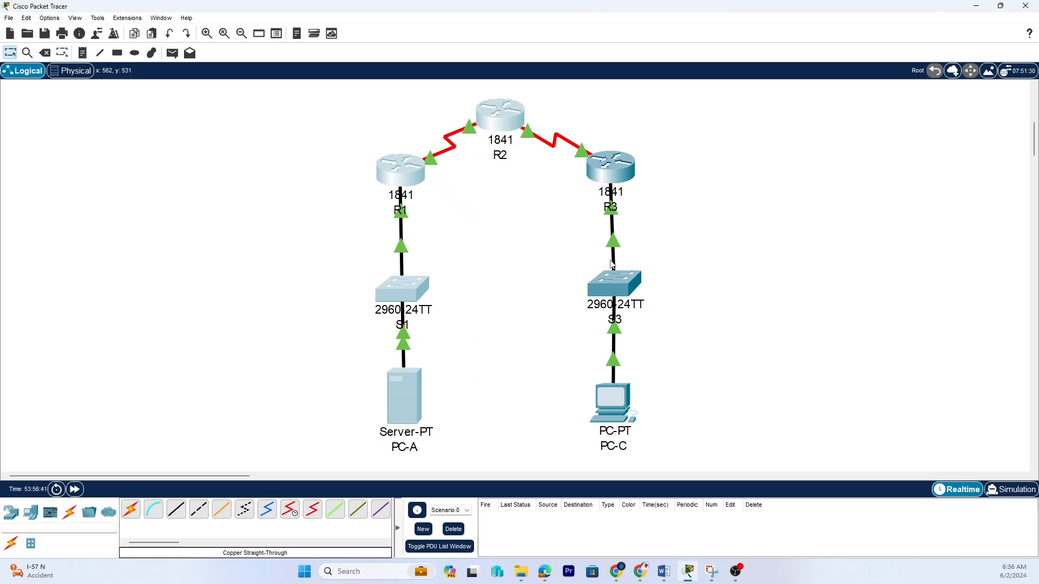
pyautogui.moveTo(552, 154); pyautogui.dragTo(689, 465)
pyautogui.click(714, 318)
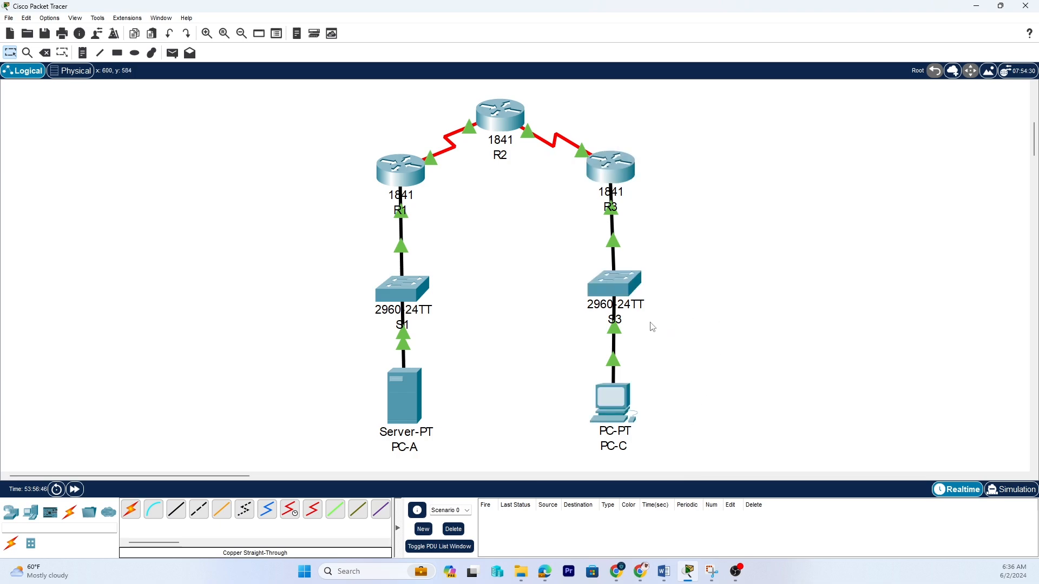